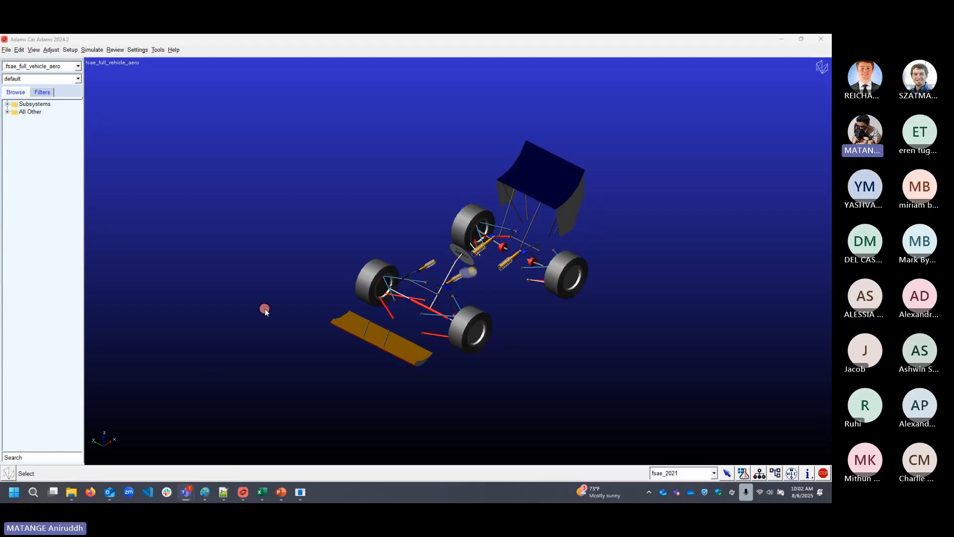
Step: Open the New Suspension Assembly and New Full-Vehicle Assembly forms so both can be compared side by side
left_click(8, 43)
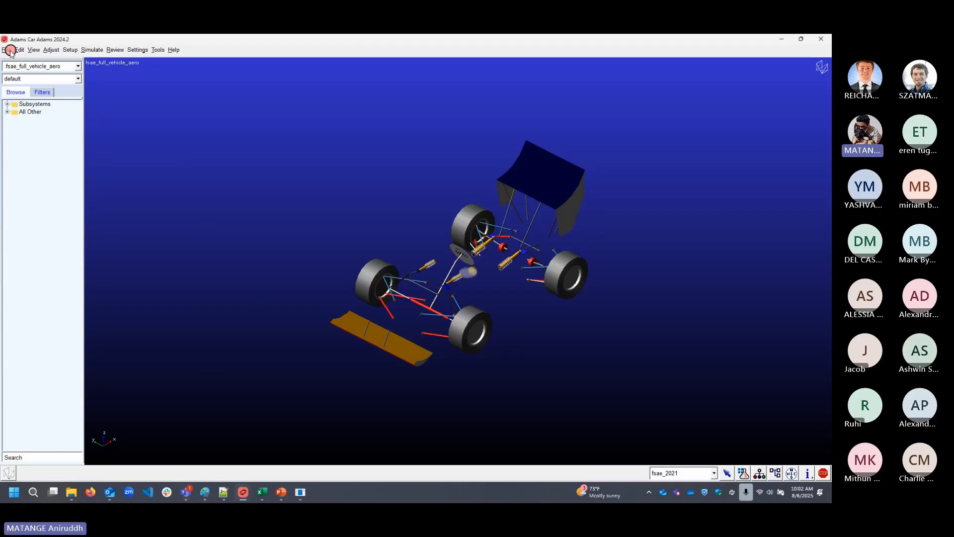
left_click(4, 51)
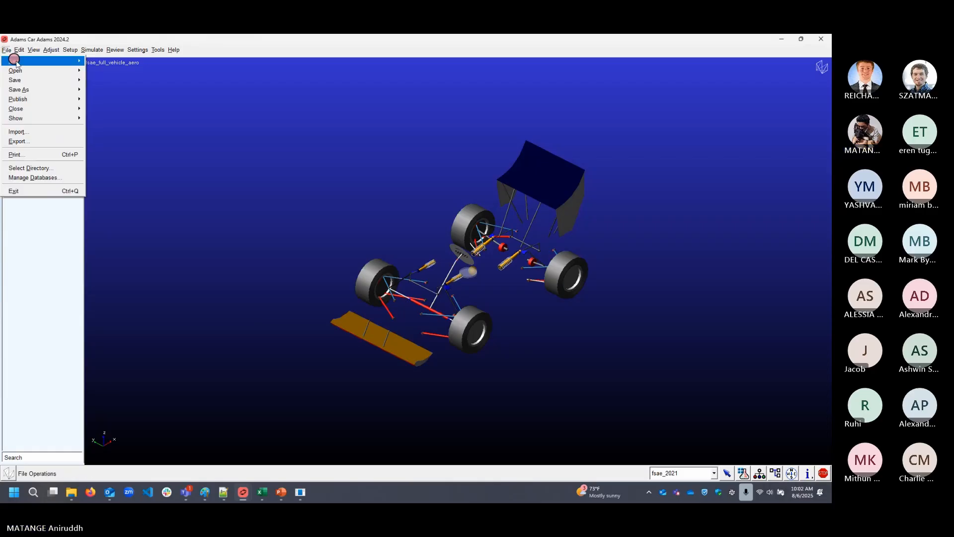
mouse_move(25, 71)
mouse_move(64, 62)
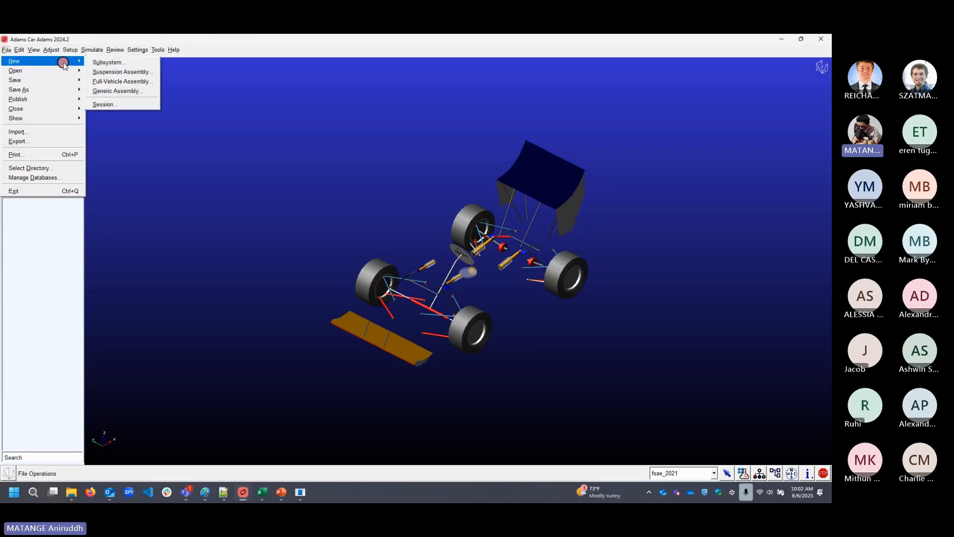
left_click(124, 72)
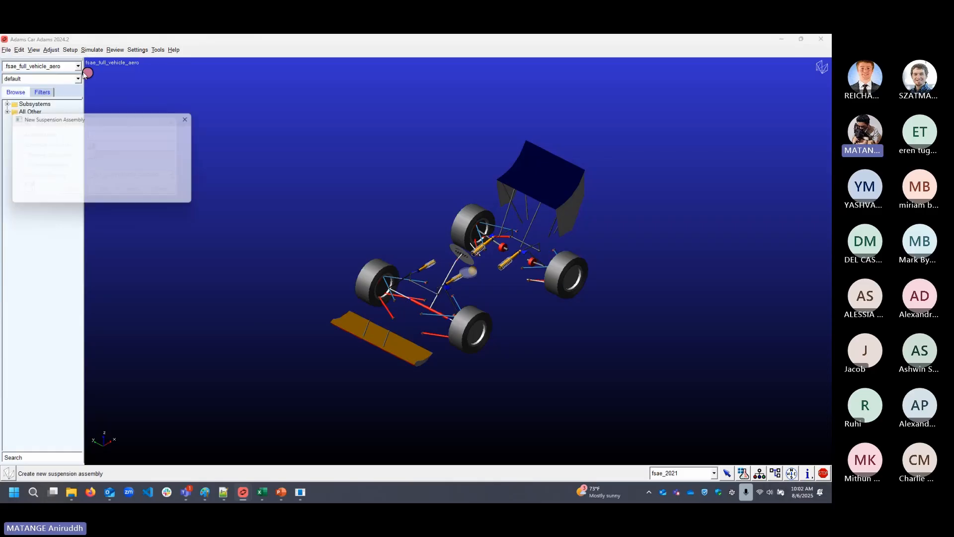
left_click(6, 50)
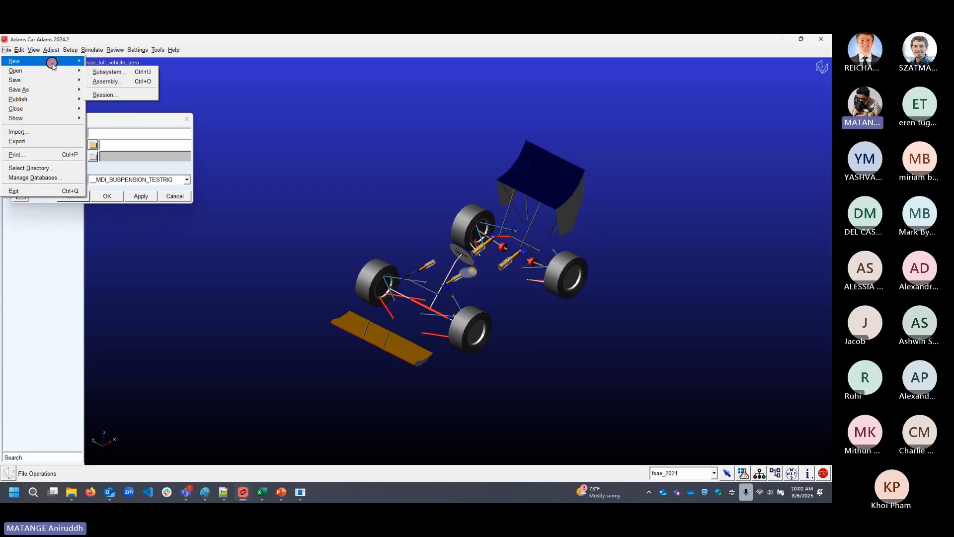
mouse_move(49, 61)
left_click(130, 81)
left_click_drag(99, 120, 278, 120)
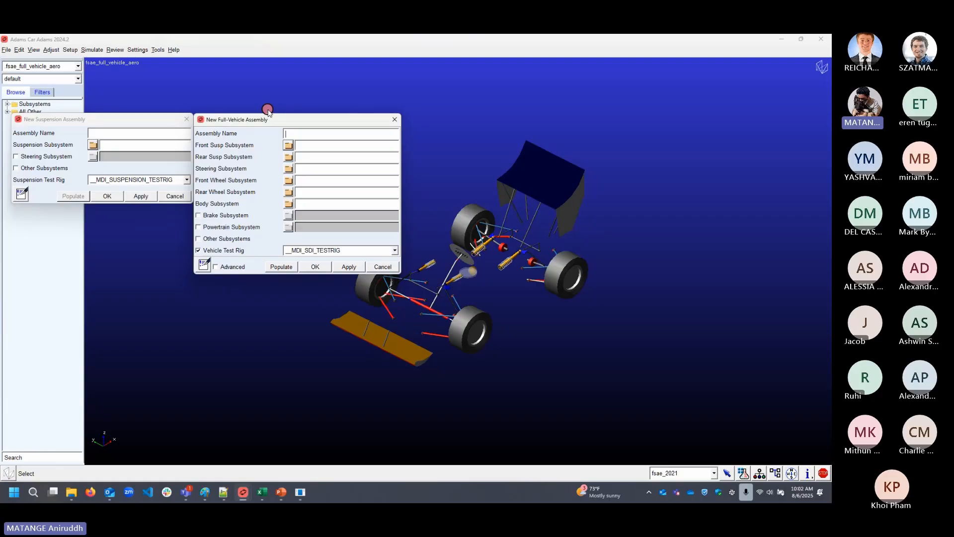
Step: Enable the Steering Subsystem and Other Subsystems options in the New Suspension Assembly form
left_click(89, 134)
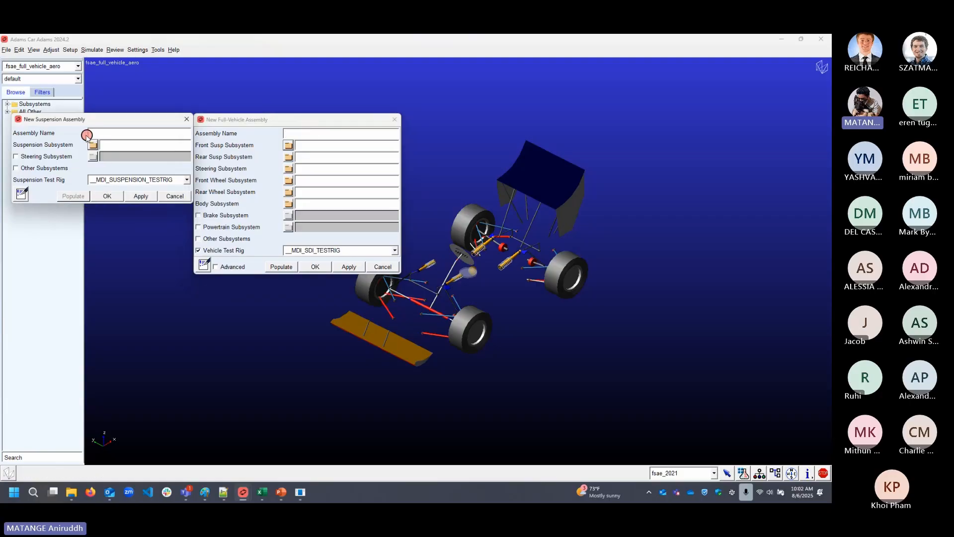
left_click(54, 157)
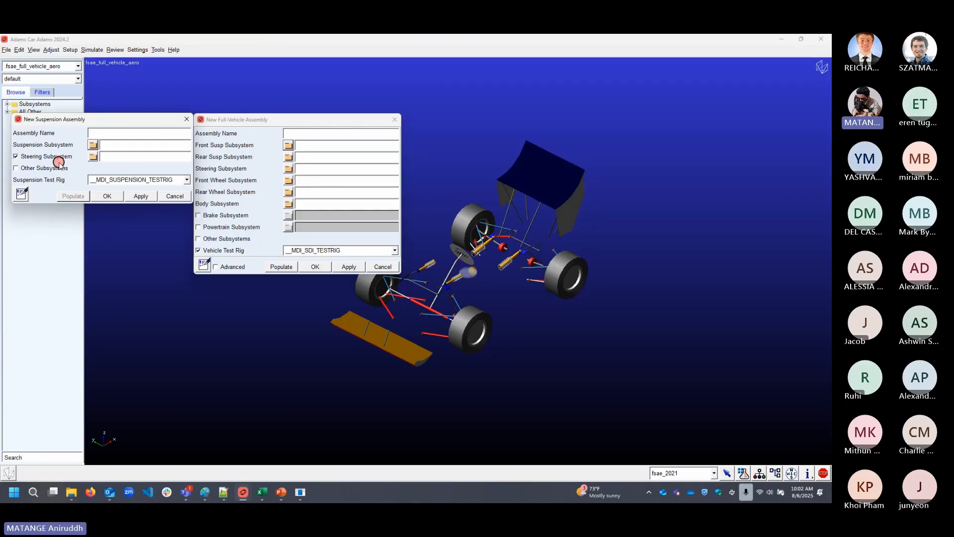
left_click(47, 167)
left_click(127, 175)
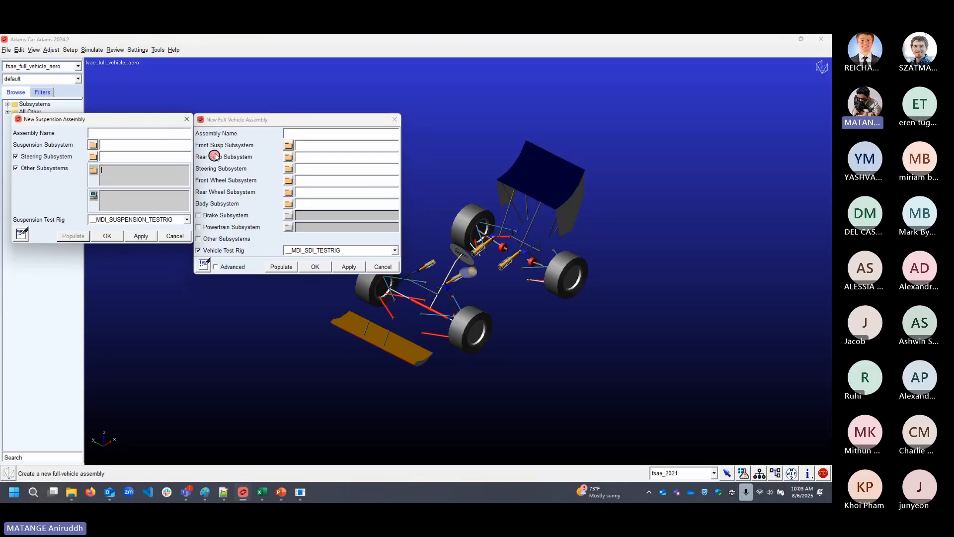
Step: Enable Other Subsystems in the New Full-Vehicle Assembly form and close both assembly forms without creating anything
left_click(249, 151)
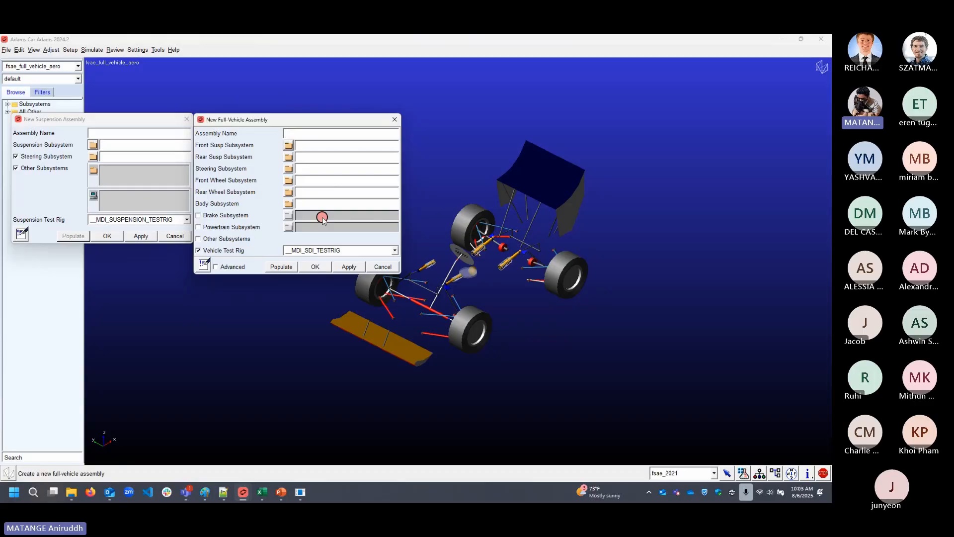
left_click(234, 239)
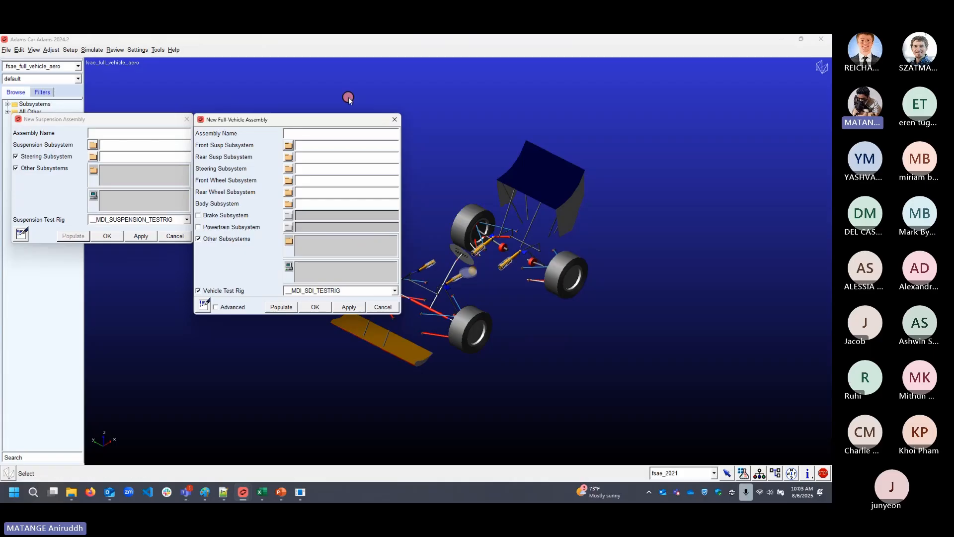
mouse_move(321, 120)
left_mouse_down()
mouse_move(341, 112)
mouse_move(323, 123)
left_mouse_up()
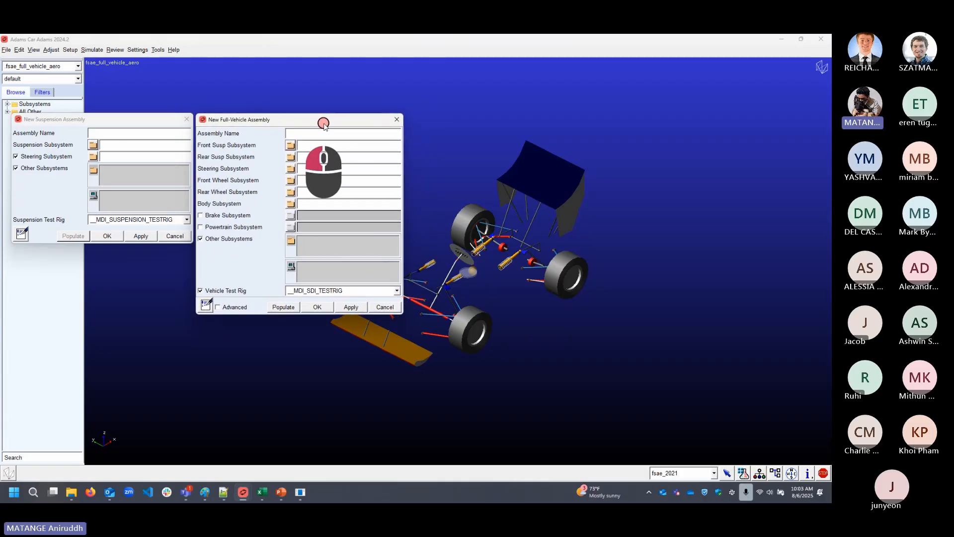
left_click(394, 121)
left_click(186, 119)
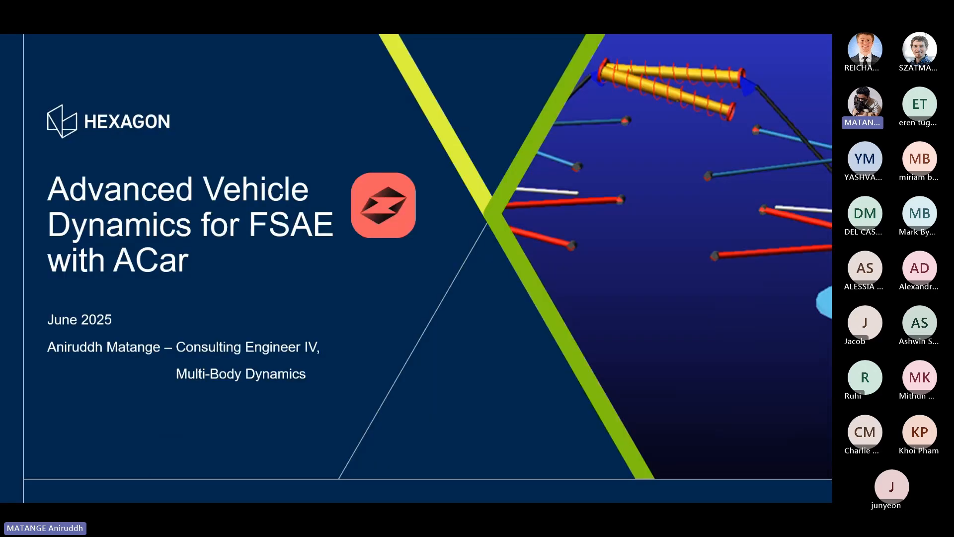
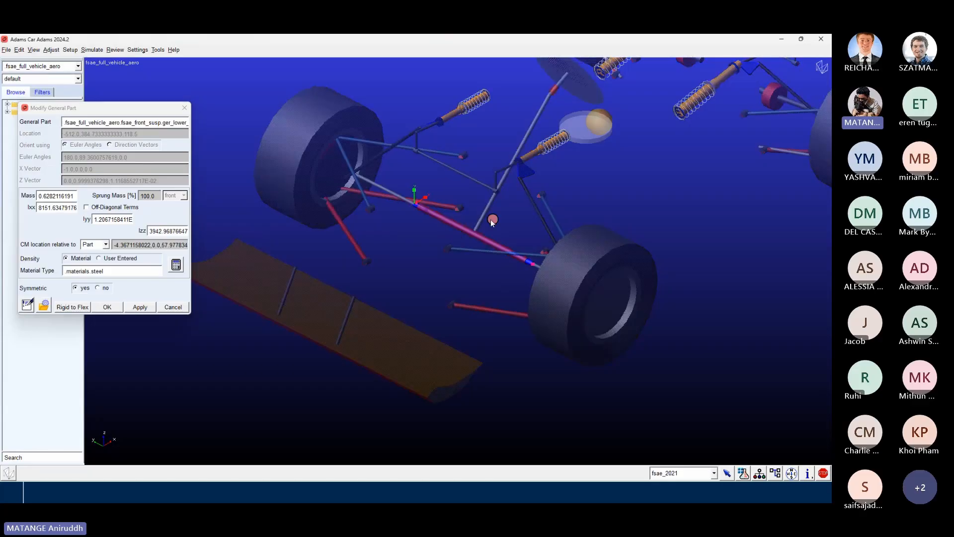
Step: Inspect the steering shaft in the vehicle model and dismiss the Modify General Part form without changing the part
left_click(487, 213)
left_click(546, 100)
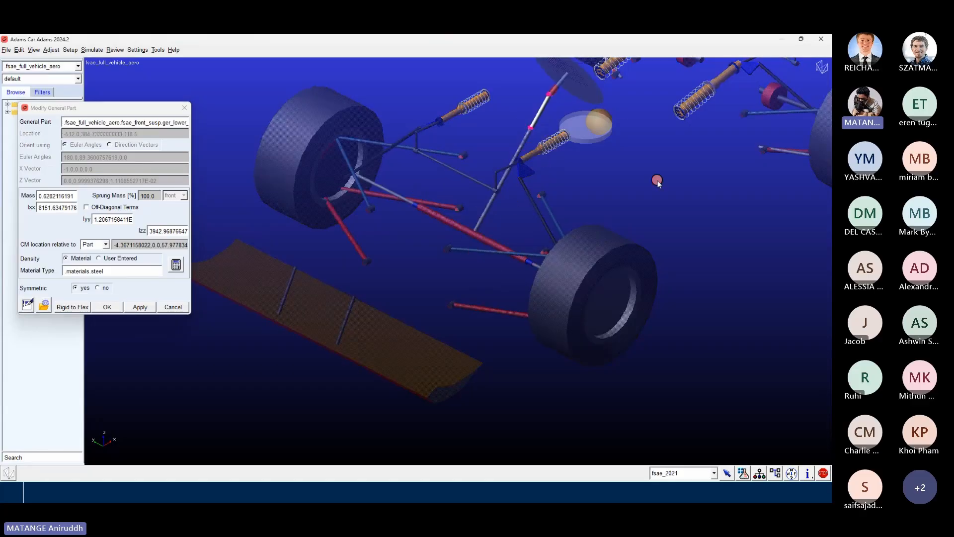
left_click(655, 178)
key("t")
left_click_drag(610, 122, 493, 322)
key("z")
left_click_drag(520, 275, 500, 320)
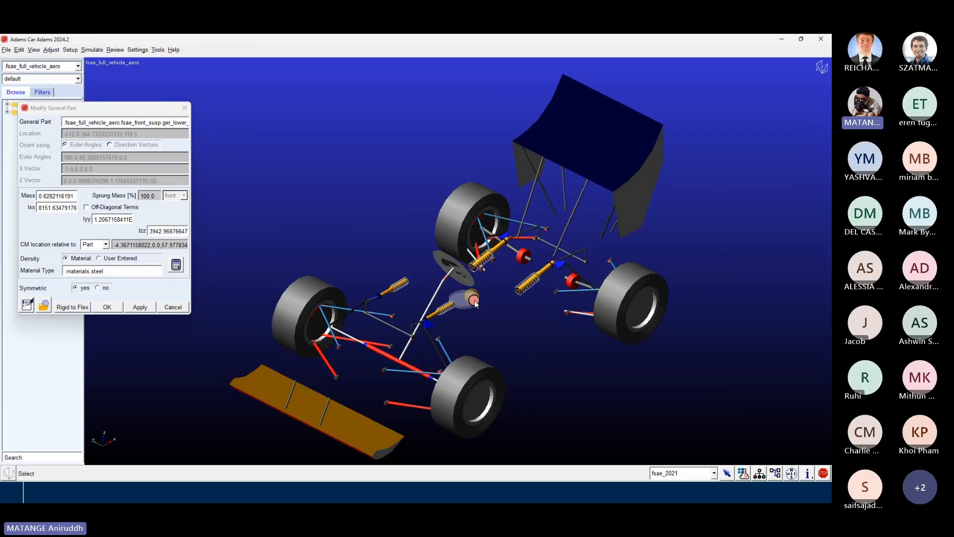
left_click(183, 309)
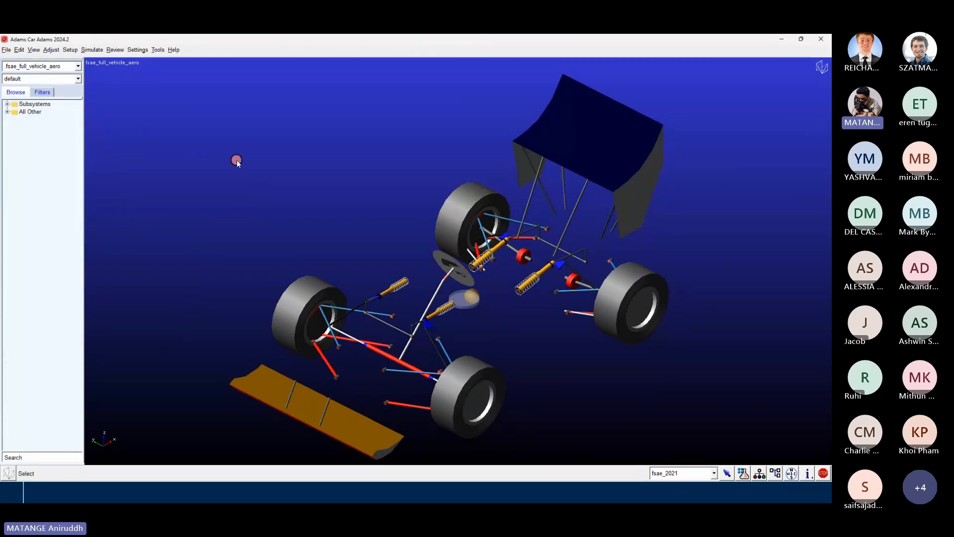
Step: Compute the aggregate mass of fsae_full_vehicle_aero with Bodies set to All
left_click_drag(240, 208, 484, 398)
left_click(286, 209)
left_click(67, 50)
mouse_move(130, 169)
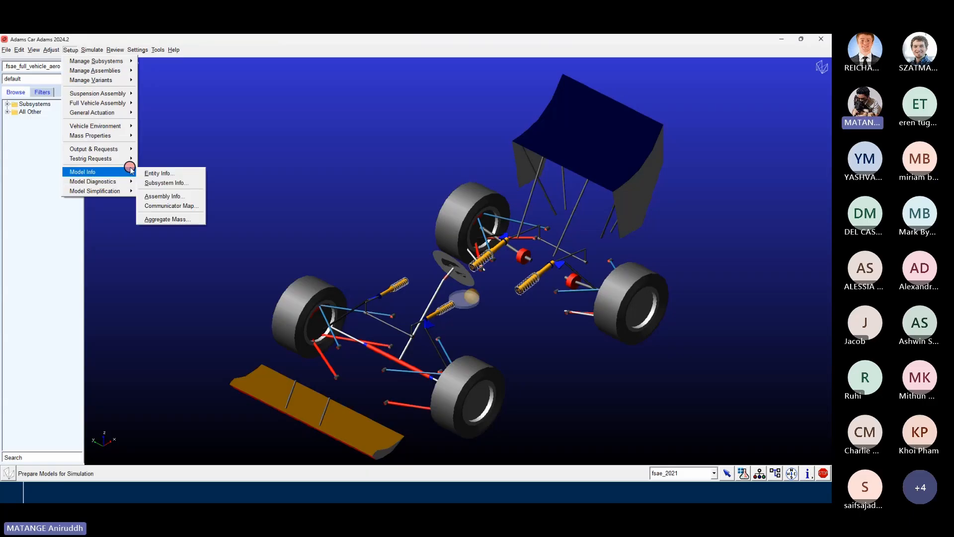
left_click(169, 219)
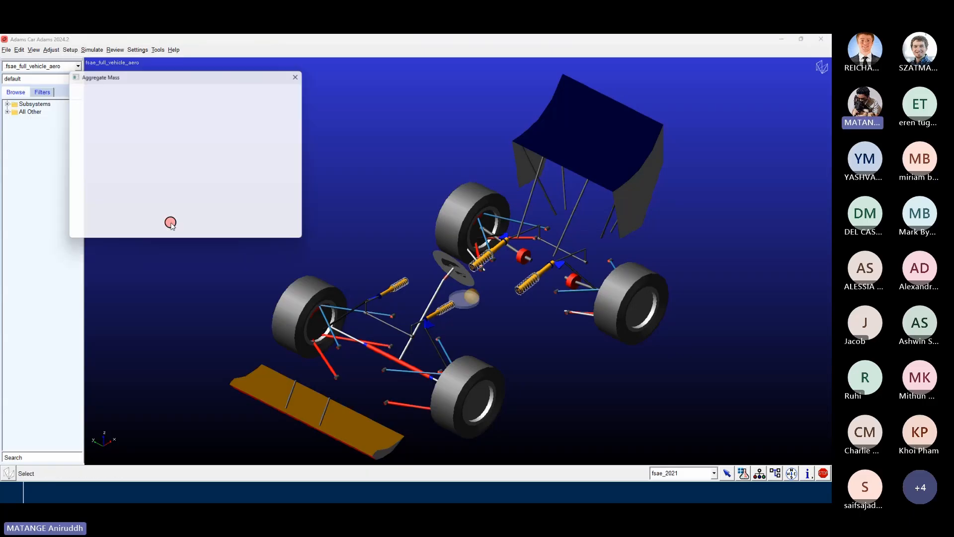
left_click(199, 102)
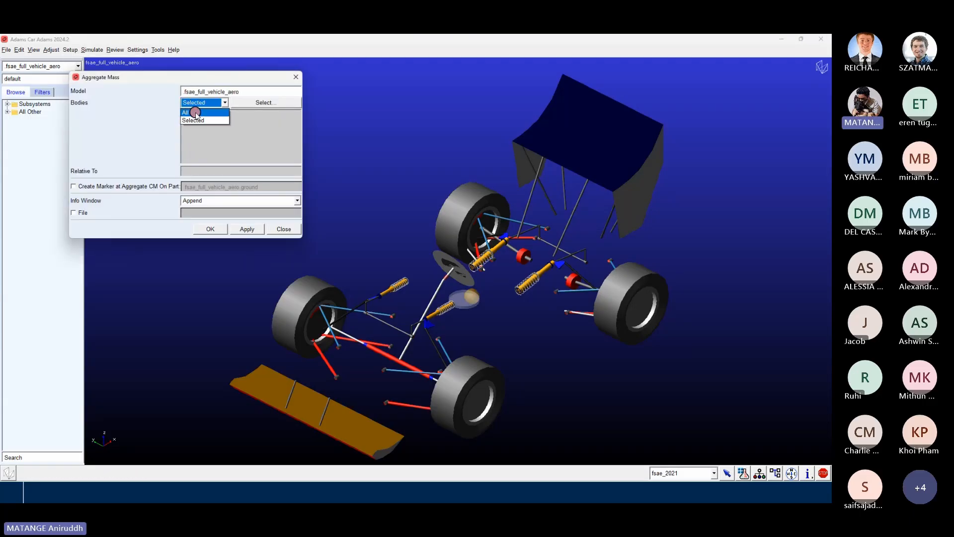
left_click(195, 113)
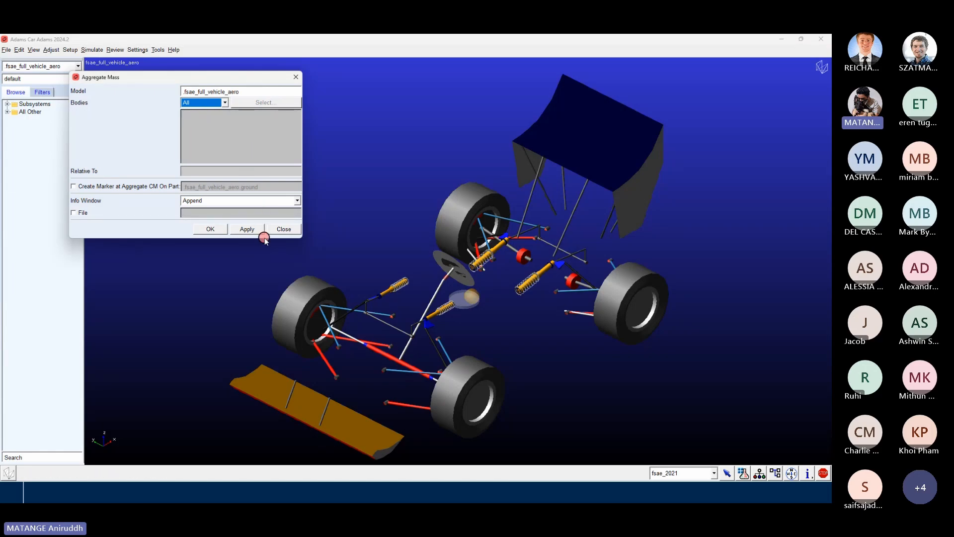
left_click(248, 229)
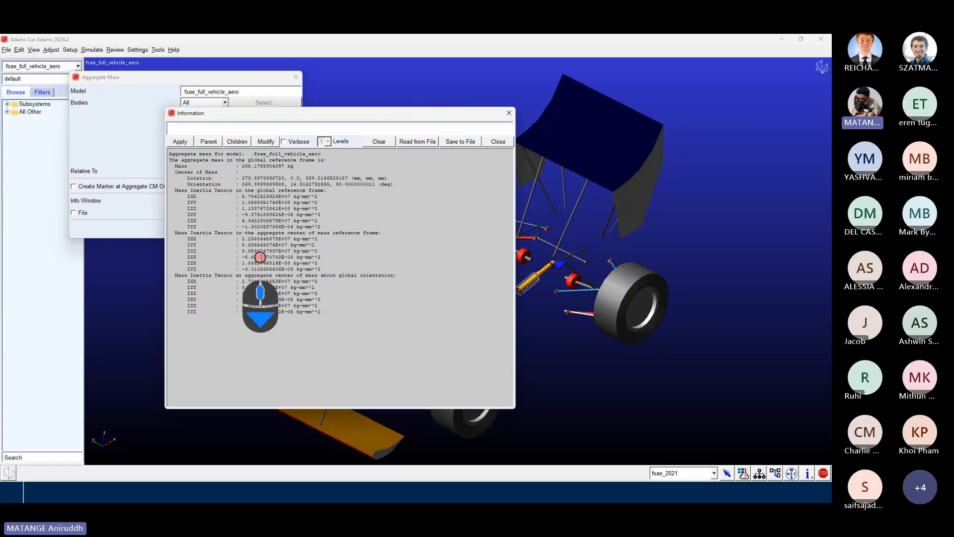
Step: Examine the total mass, center of mass location and inertia tensors in the aggregate mass report
left_click_drag(175, 187, 361, 317)
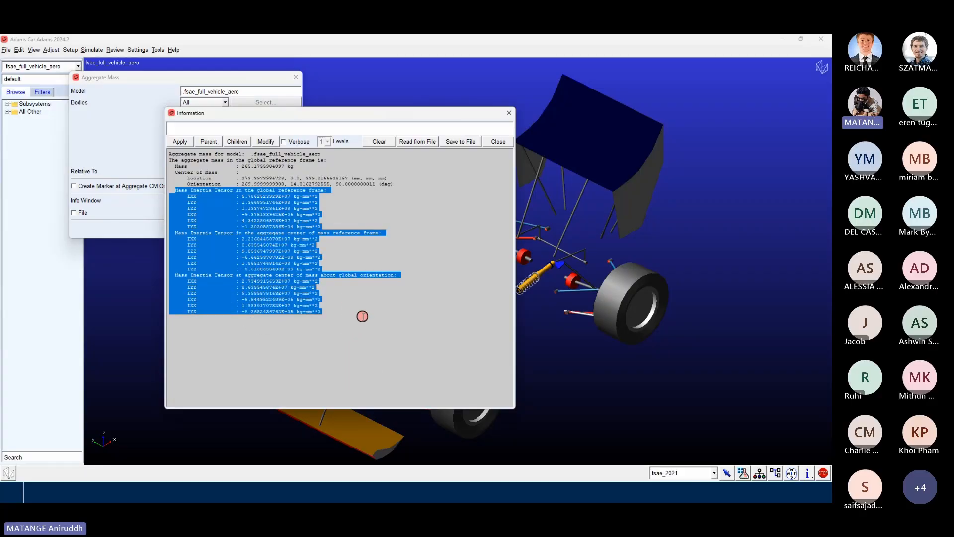
left_click(362, 316)
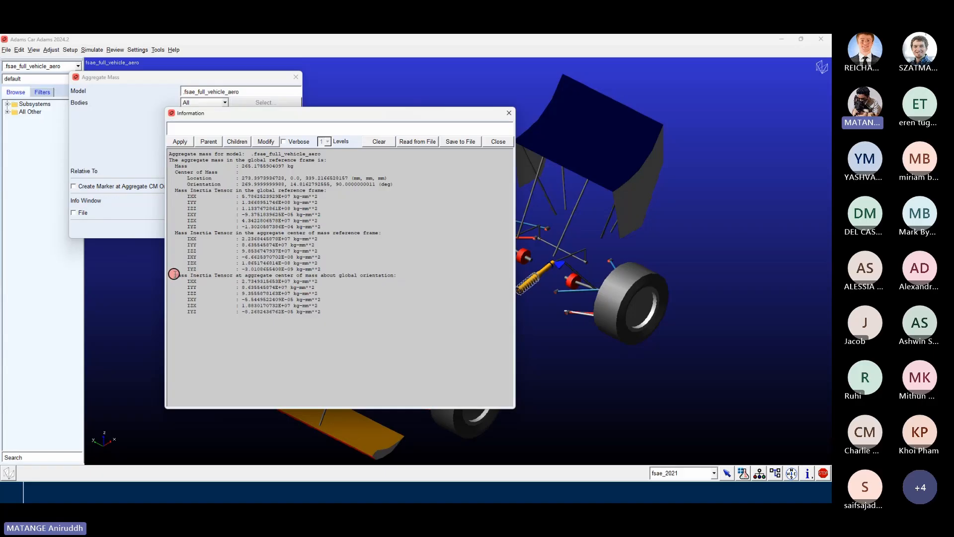
left_click_drag(175, 273, 389, 315)
left_click(366, 304)
left_click_drag(173, 166, 306, 168)
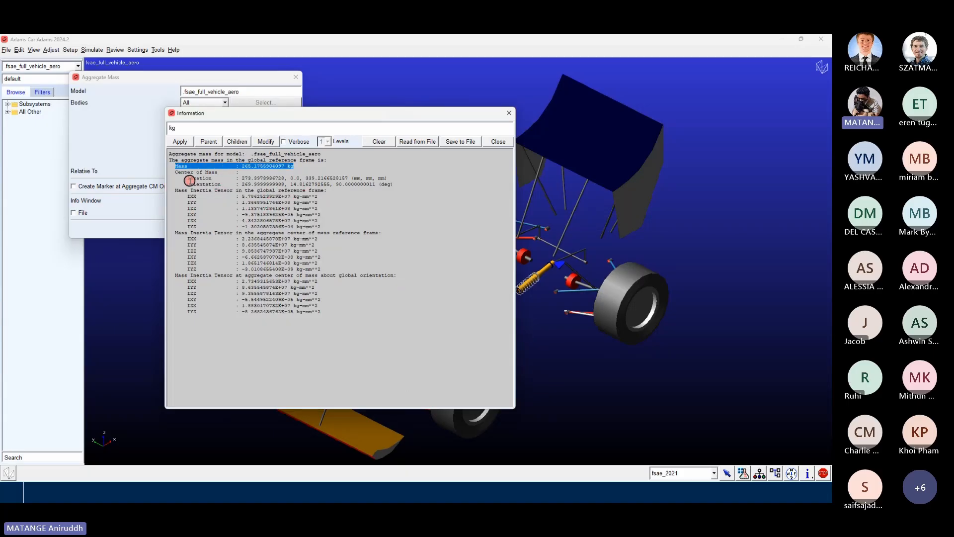
left_click_drag(187, 178, 387, 177)
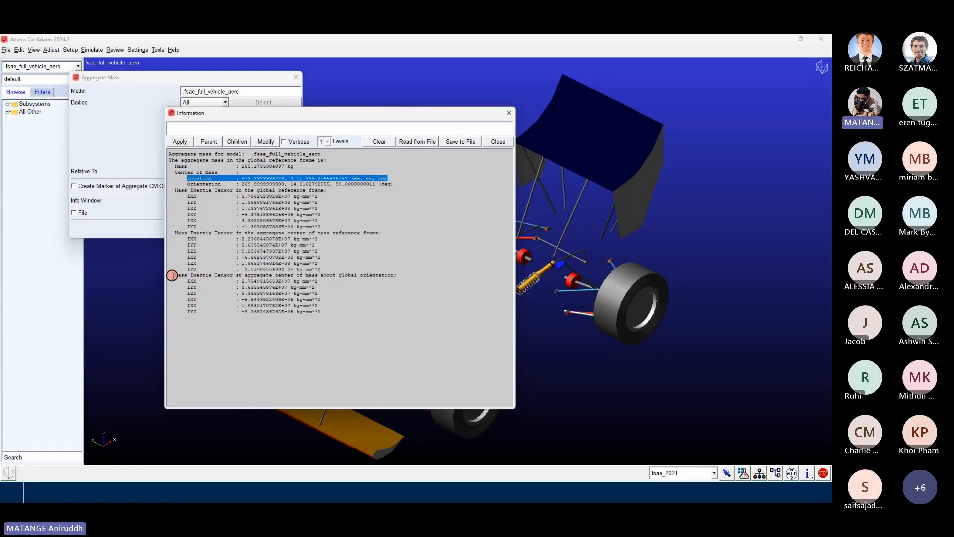
left_click_drag(173, 275, 334, 308)
Step: Enlarge the report's text and window to read the inertia tensor at the aggregate center of mass about global orientation
scroll(354, 239, "down", 3, "ctrl")
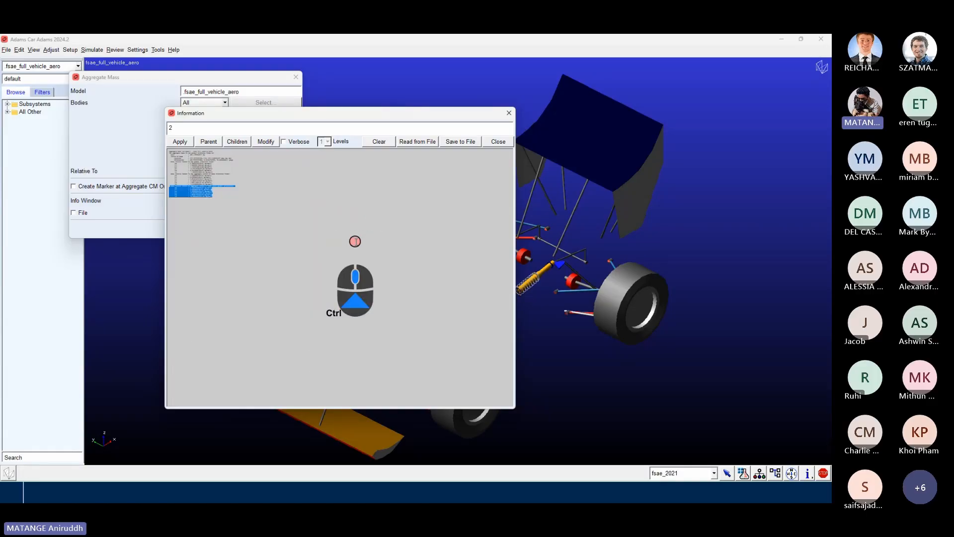
scroll(355, 241, "up", 4, "ctrl")
scroll(355, 241, "up", 5, "ctrl")
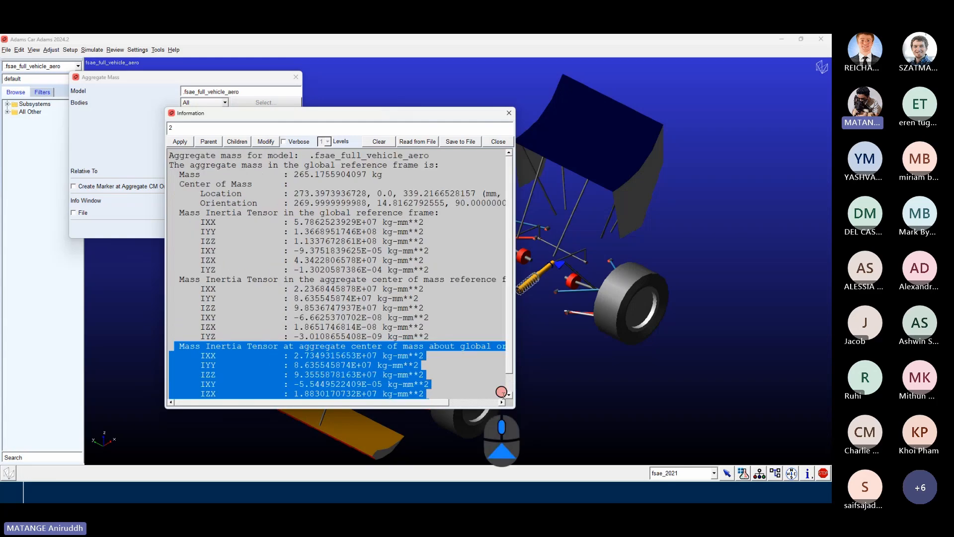
left_click_drag(521, 412, 633, 449)
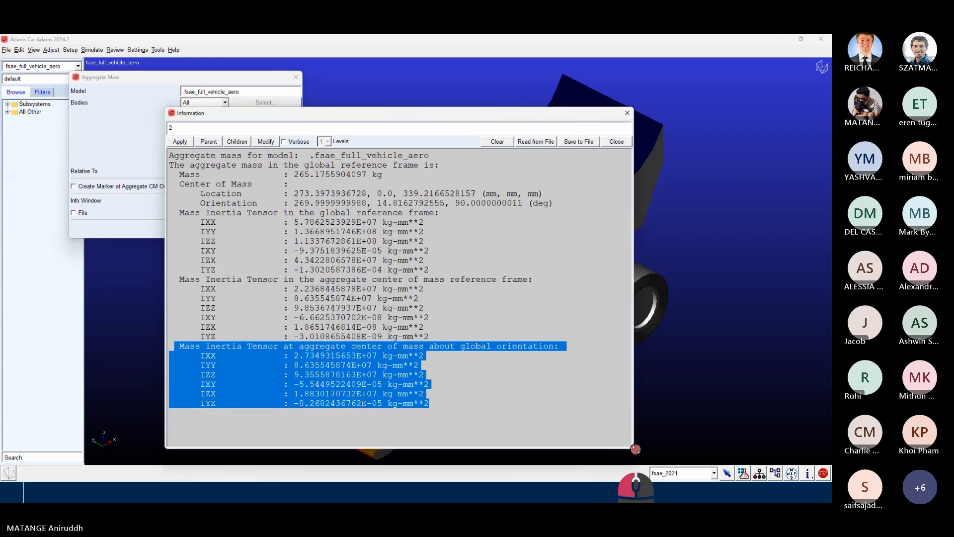
left_click(498, 394)
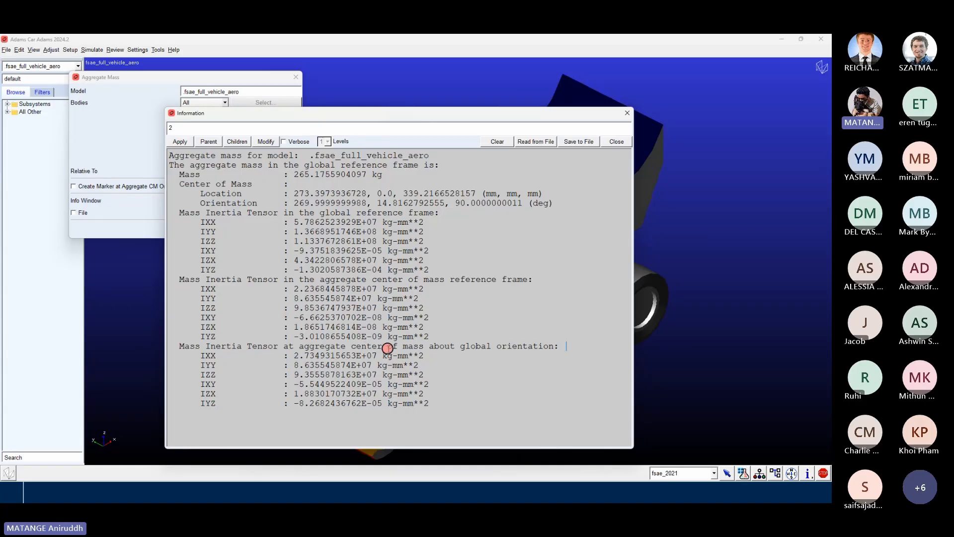
left_click_drag(352, 347, 554, 347)
left_click(458, 343)
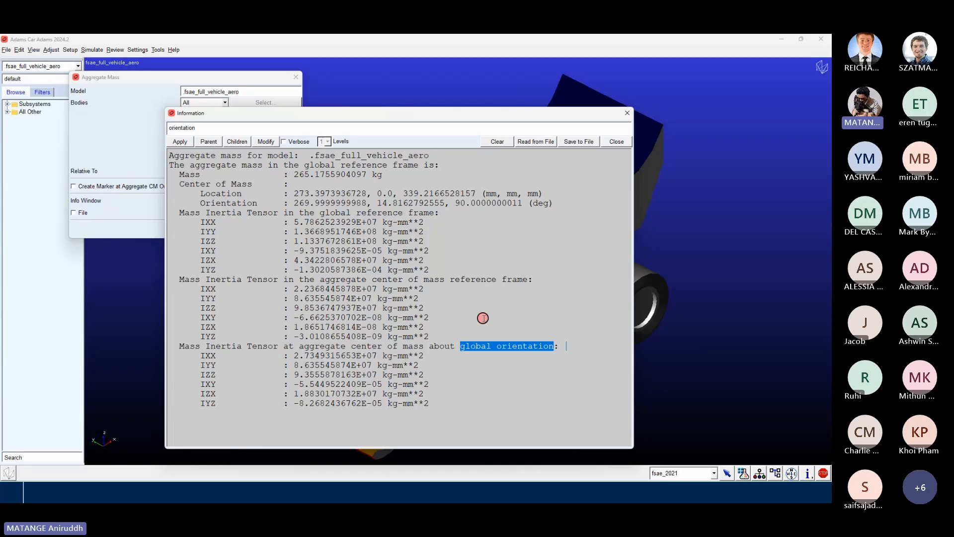
Step: Copy the IXX to IYZ values about global orientation into cell A1 of a new blank Excel workbook
left_click_drag(217, 374, 438, 400)
key("ctrl+c")
left_click(154, 142)
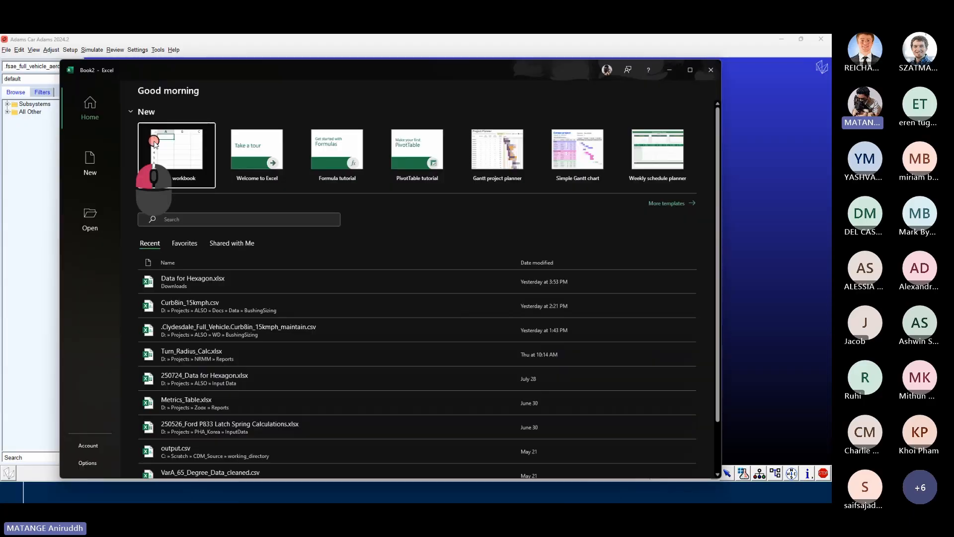
left_click_drag(255, 68, 361, 58)
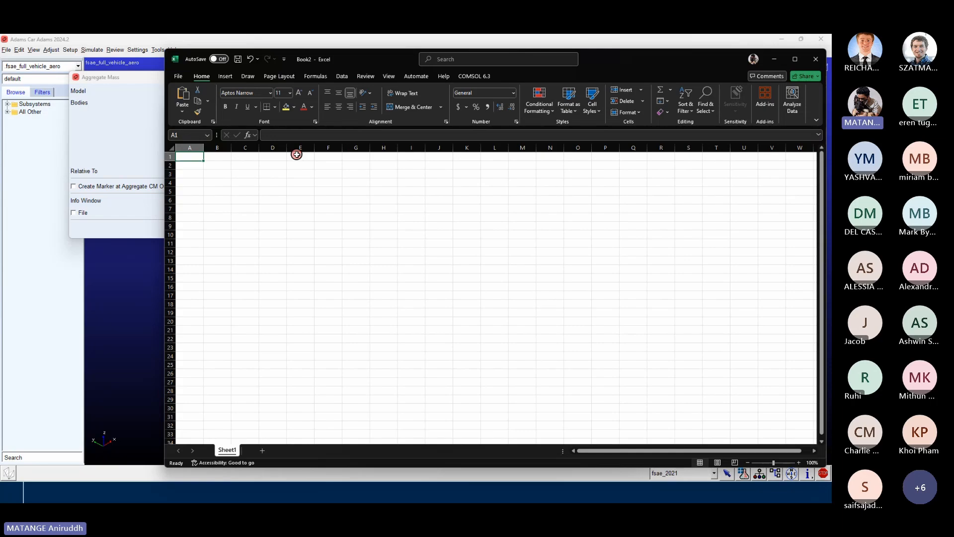
key("ctrl+v")
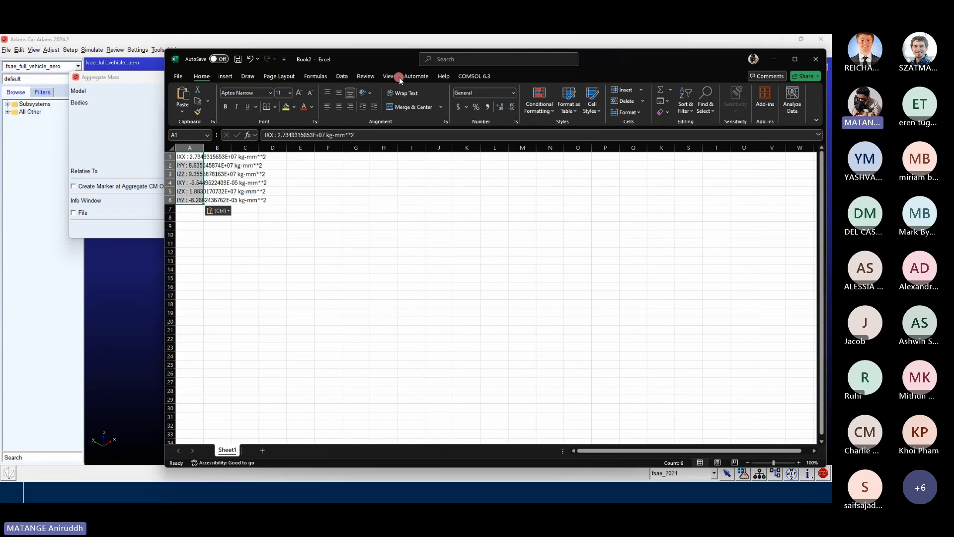
Step: Split the pasted inertia text in column A into separate columns, using delimited data with space as a delimiter
left_click(342, 76)
left_click(611, 95)
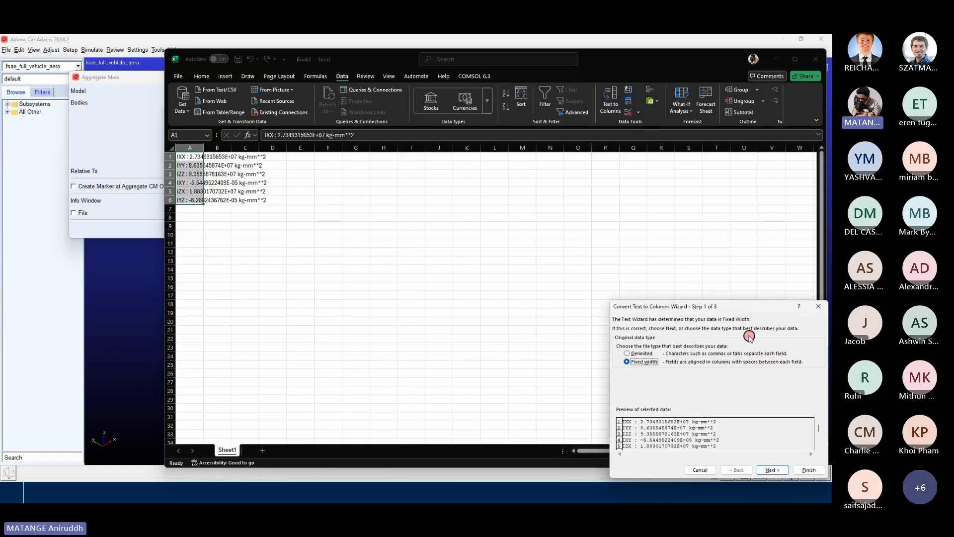
left_click_drag(718, 309, 406, 152)
left_click(318, 199)
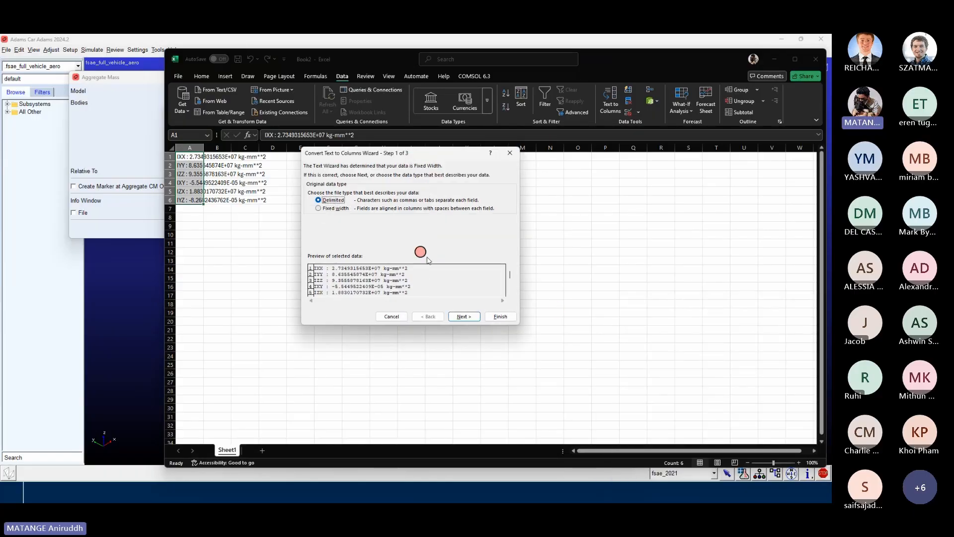
left_click(463, 316)
left_click(311, 215)
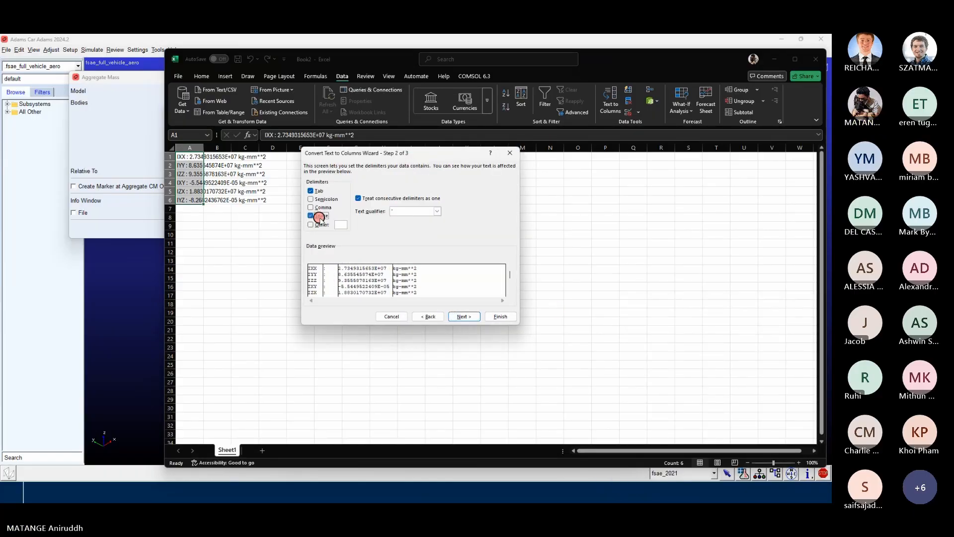
left_click(498, 317)
left_click(355, 260)
Step: Insert an empty row above the IXX row
left_click(245, 156)
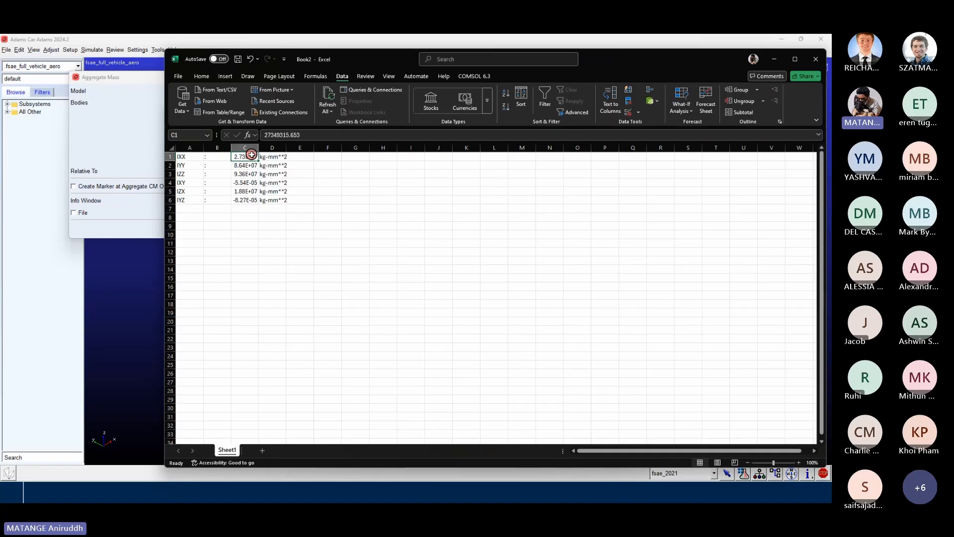
right_click(170, 157)
left_click(198, 242)
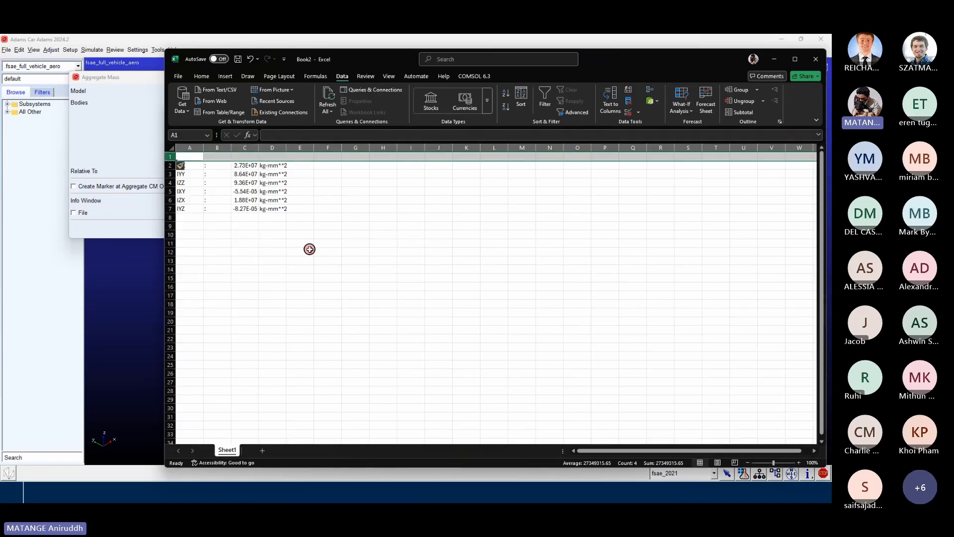
left_click(300, 252)
left_click(198, 166)
left_click_drag(201, 167, 246, 210)
left_click(297, 251)
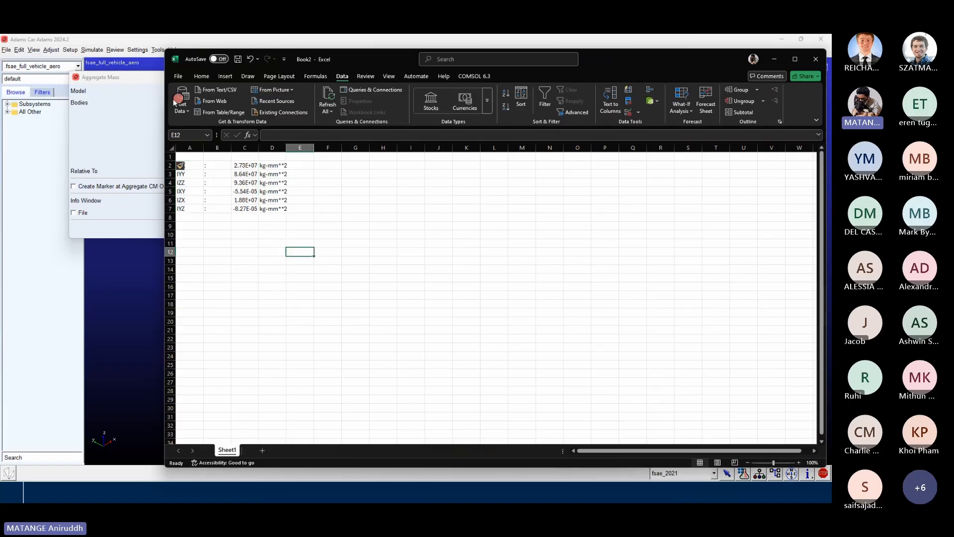
Step: Label cell A1 Mass and enter the vehicle mass from the Adams Car report, 265.18, in C1
left_click(186, 156)
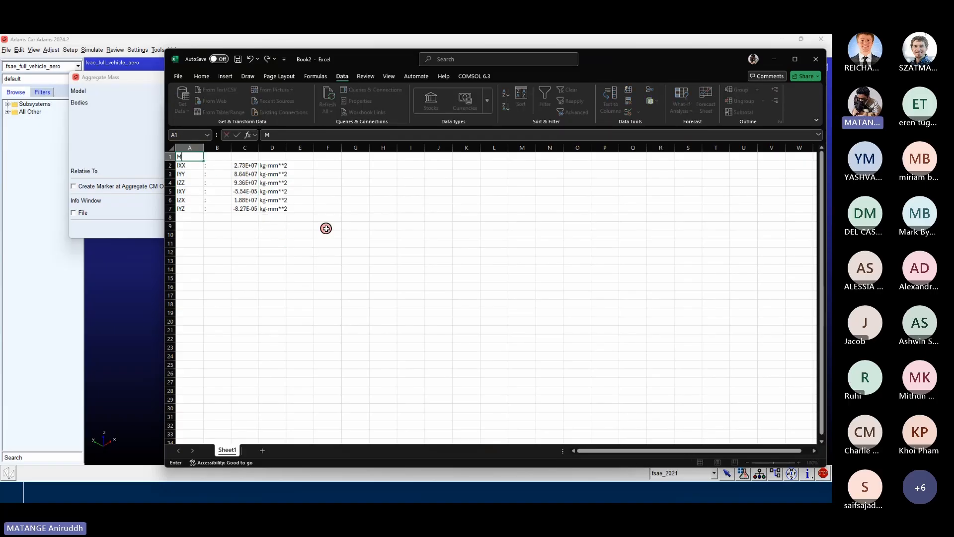
type("Mass")
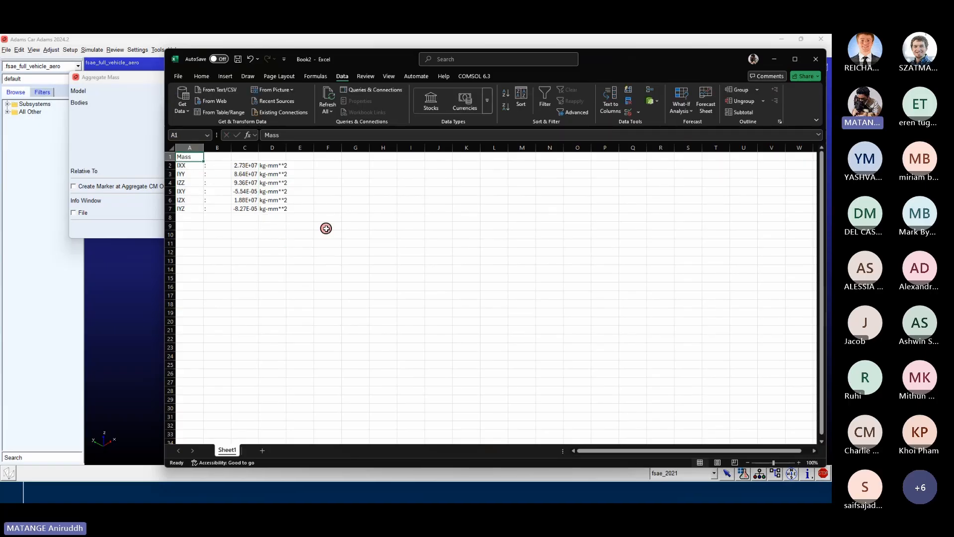
key("alt+Tab")
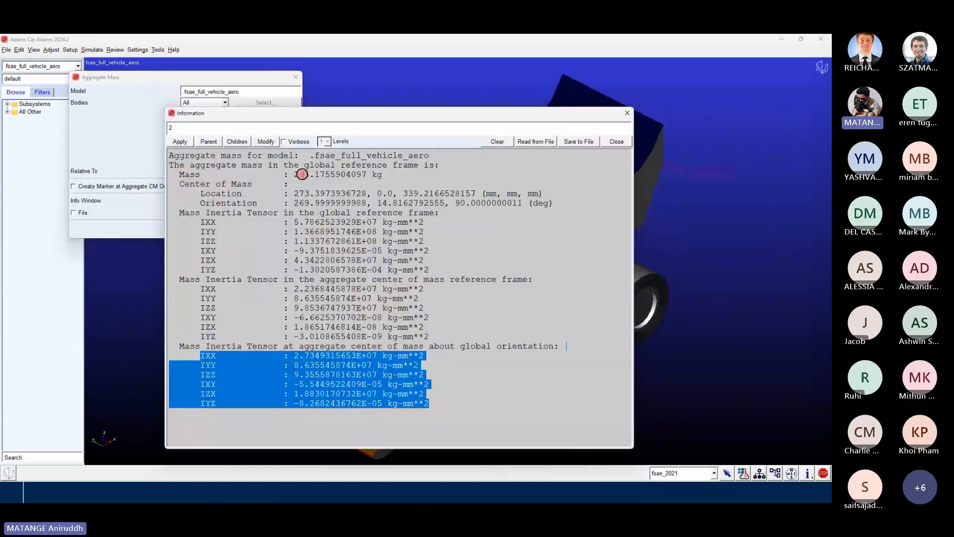
key("alt+Tab")
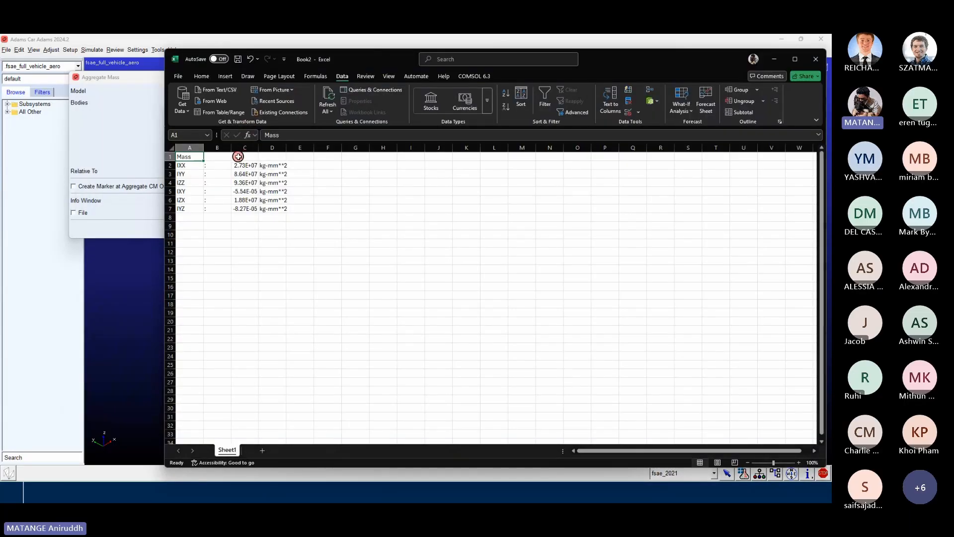
left_click(243, 156)
type("265.18")
key("Right")
Step: Enter the formula =C1*1.2 in cell F1 to scale the mass by 1.2
key("Right")
key("Right")
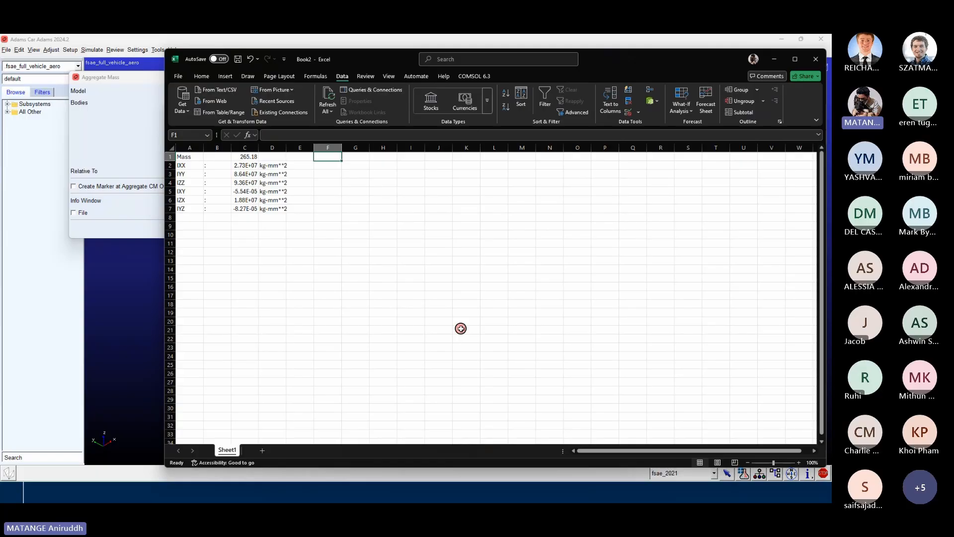
type("=")
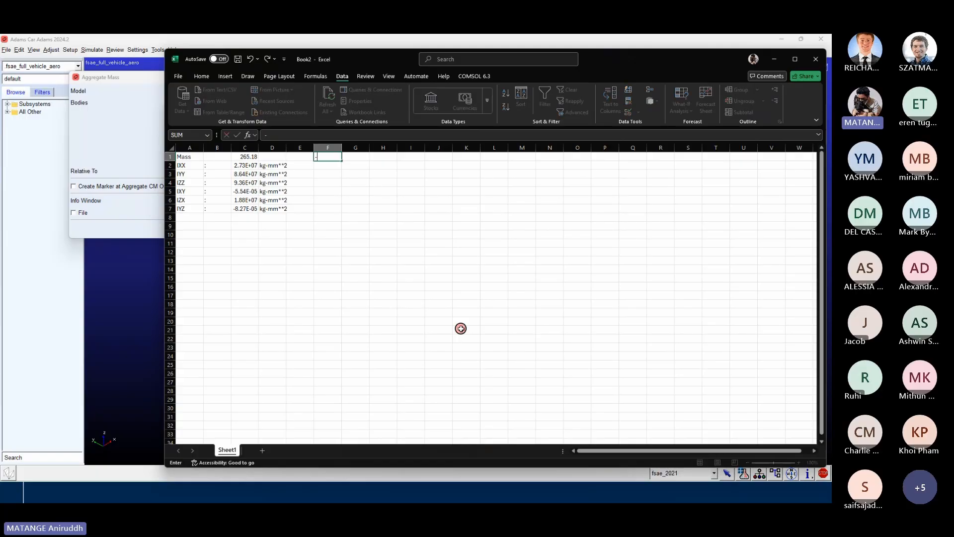
key("Left")
key("Left")
key("Left")
type("*1.2")
key("Return")
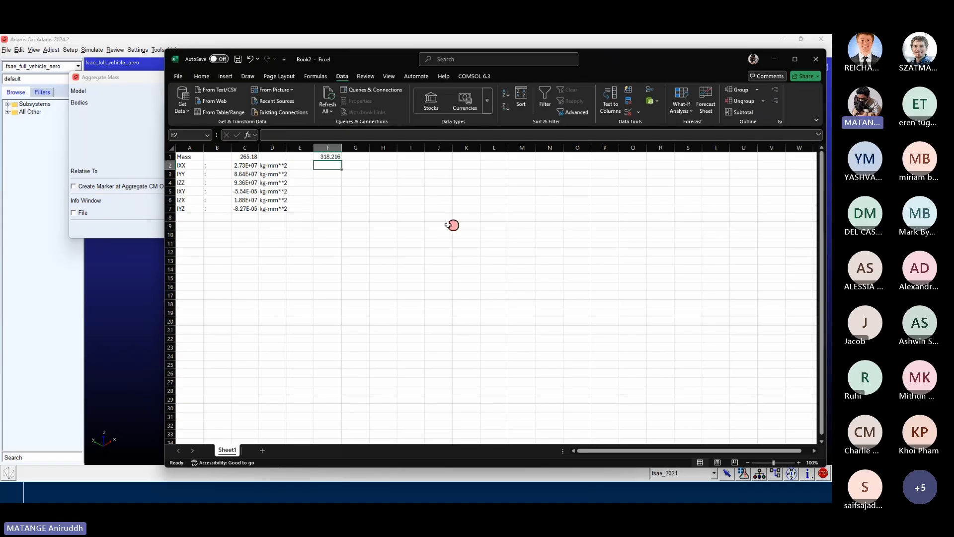
Step: Fill the scaling formula from F1 down to F7 to cover all the inertia rows
left_click(334, 157)
left_click_drag(342, 160, 341, 221)
left_click(411, 208)
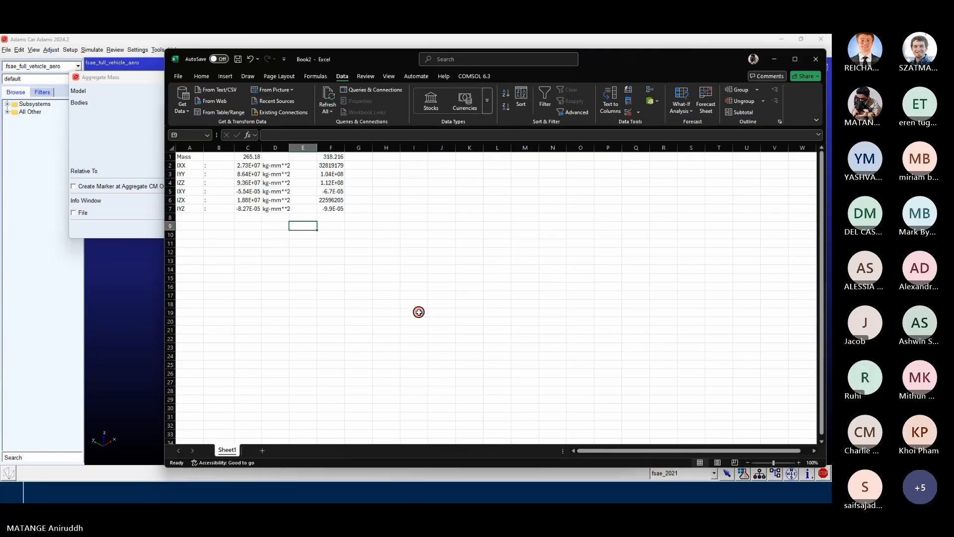
Step: Enter 45 in cell E9 as the percentage for the mass share
type("45")
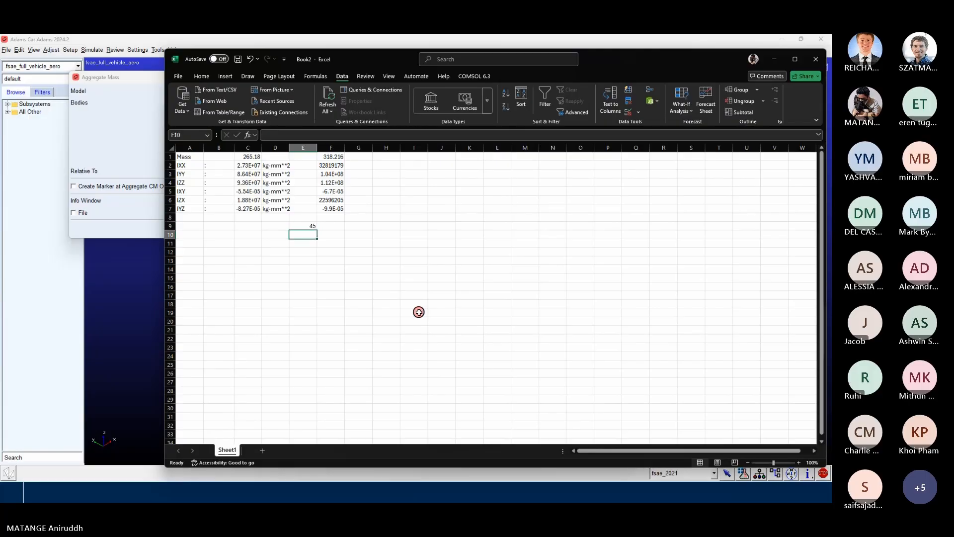
key("Left")
key("Left")
key("Left")
key("Left")
key("Right")
key("Right")
key("Right")
key("Right")
key("Right")
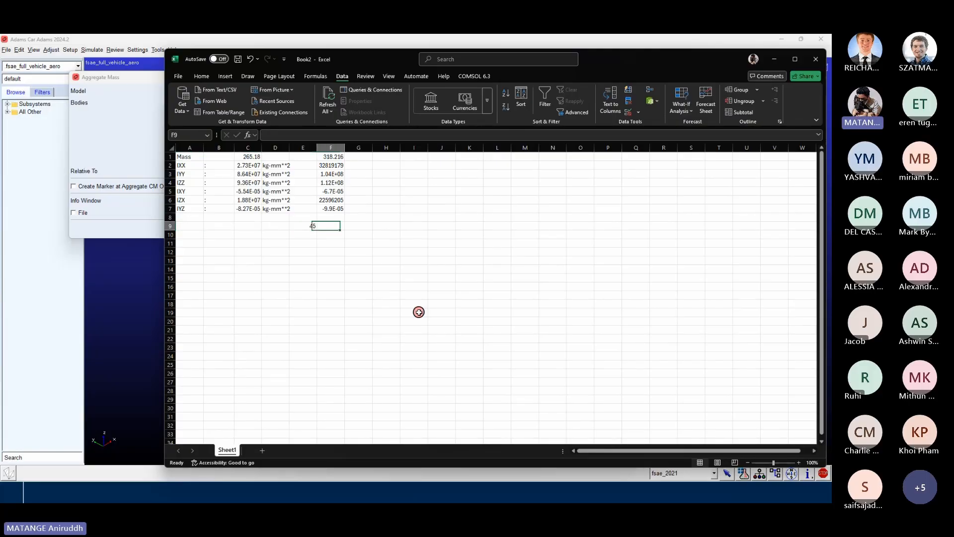
Step: Calculate 45 percent of the mass in C1 in cell F9, referring to the percentage in E9
type("=")
key("Up")
key("Up")
key("Left")
key("Up")
key("Up")
key("Left")
key("Up")
key("Up")
key("Left")
key("Up")
key("Up")
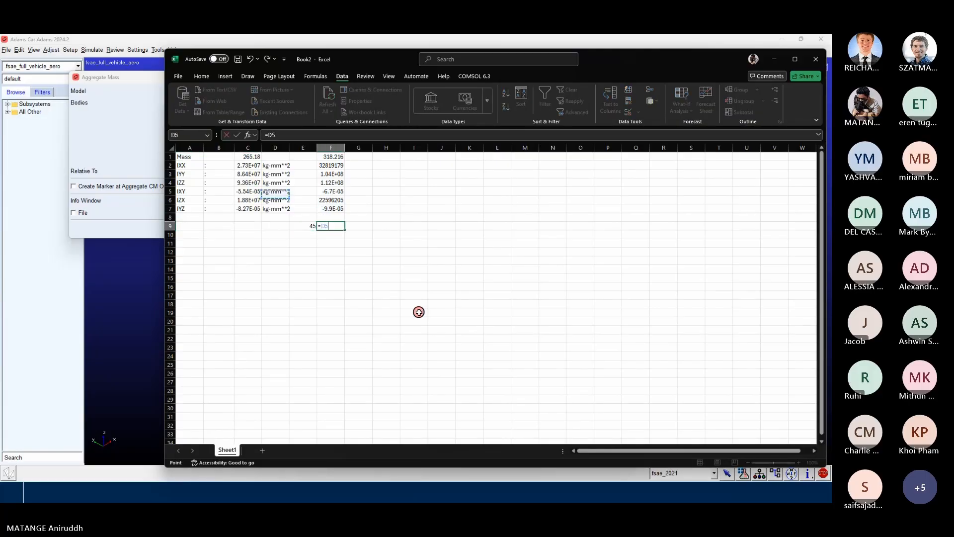
type("*")
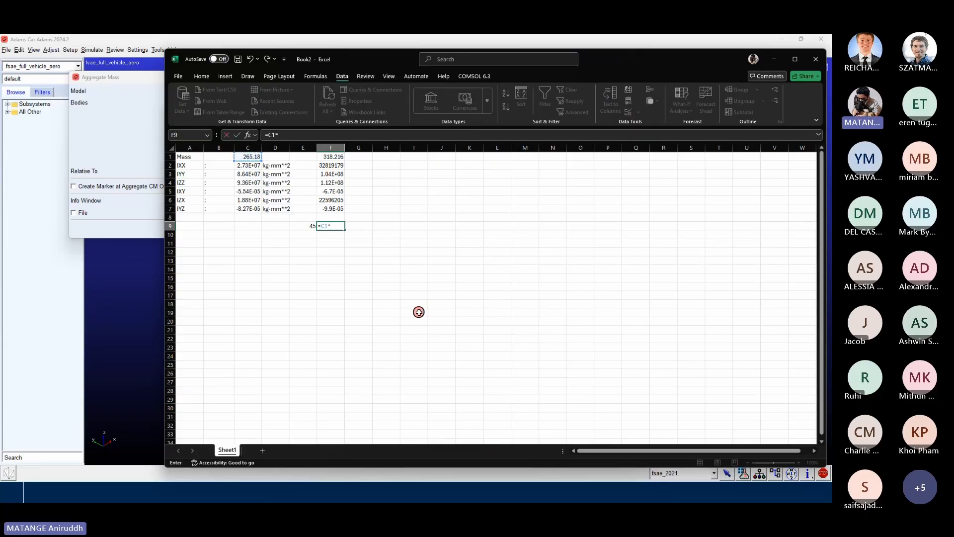
key("Left")
key("Return")
Step: Convert the mass share to a force in cell F10 with the formula =F9*9.81
type("=")
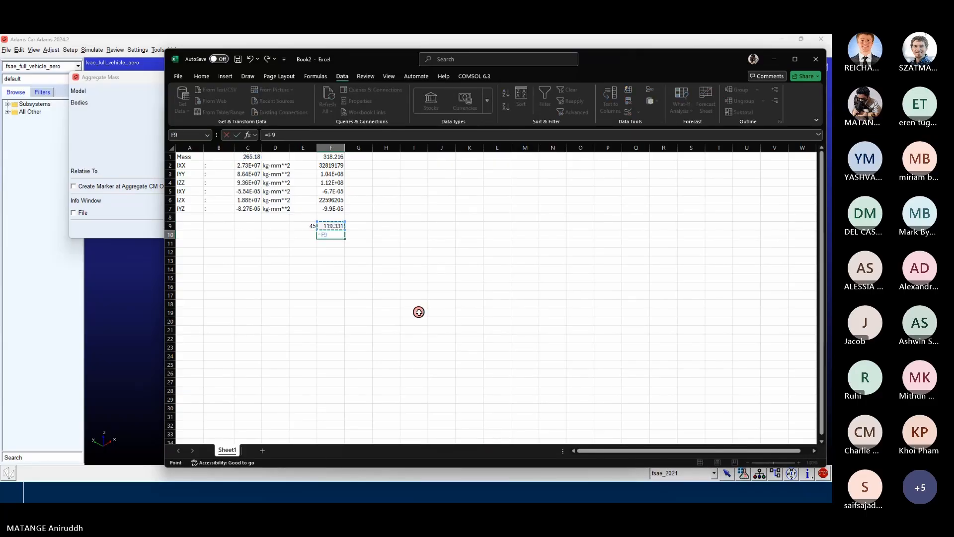
key("Up")
type("*9.81.")
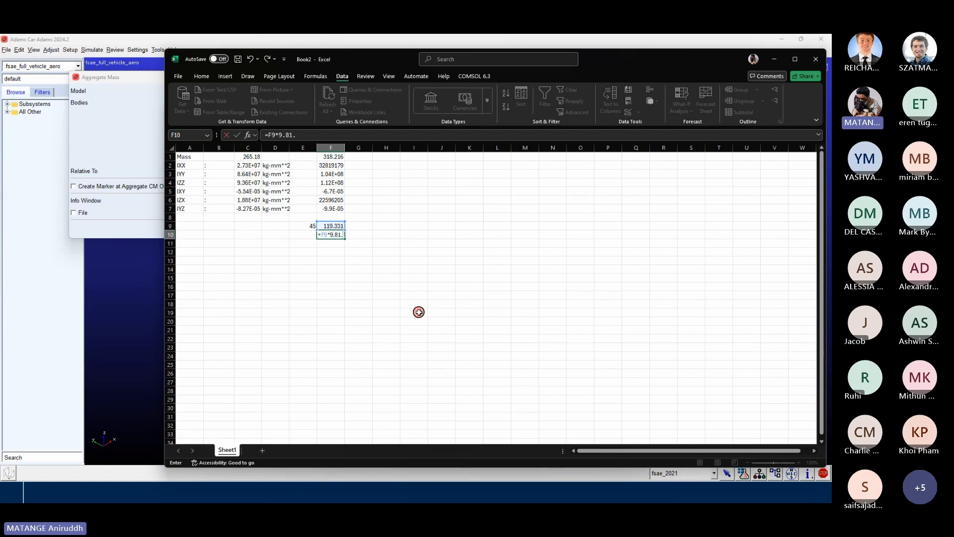
key("BackSpace")
key("Return")
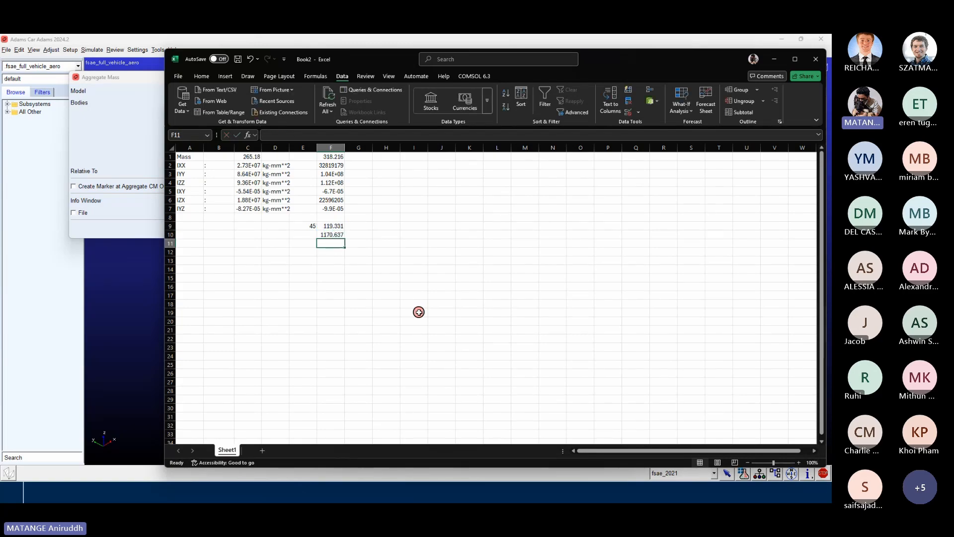
Step: Halve the force in cell F11 with the formula =F10/2
type("=")
key("Up")
type("/")
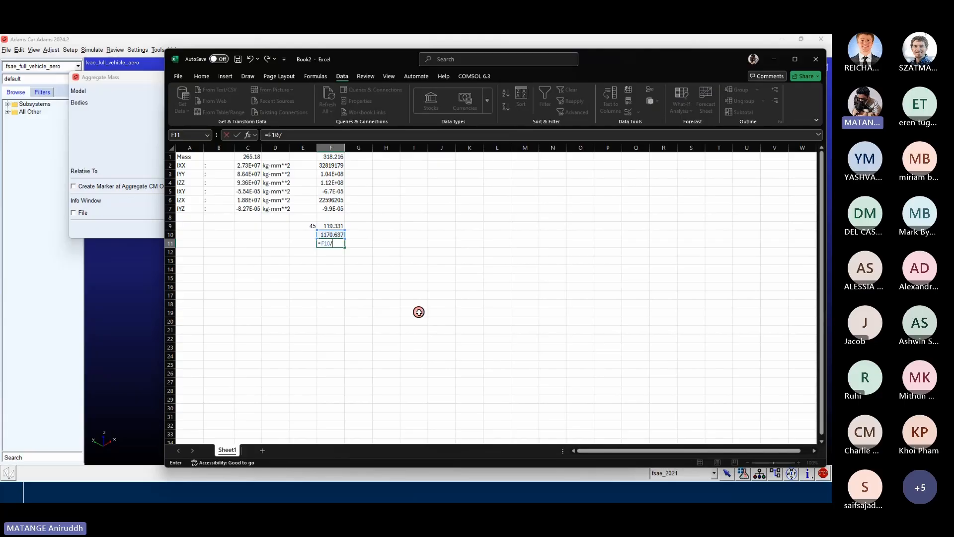
type("2")
key("Return")
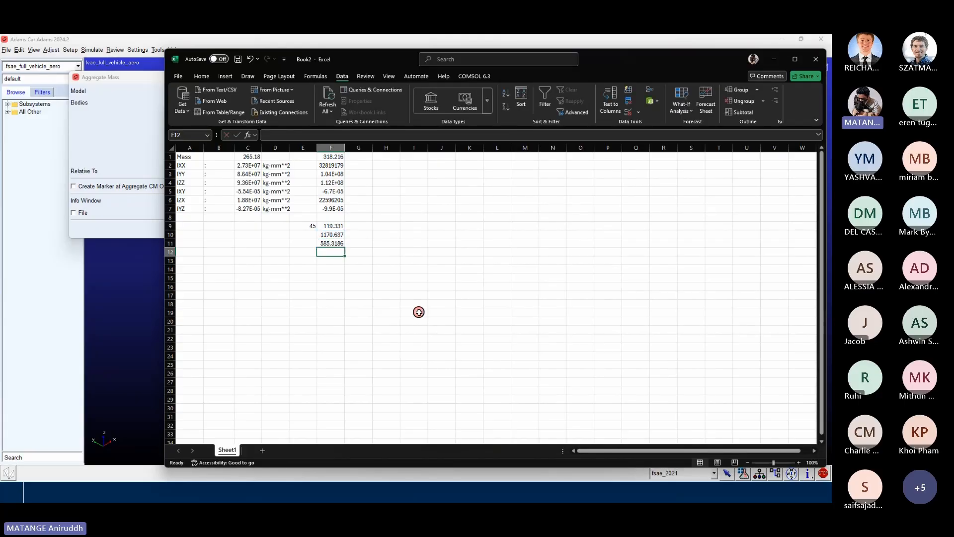
key("Up")
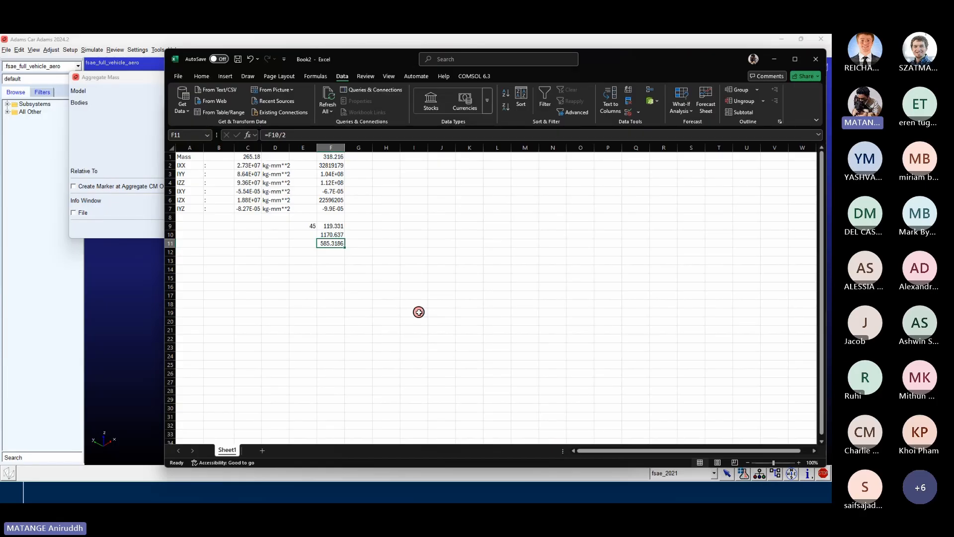
Step: Review the scaled inertias in column F, the scaled mass in F1 and the halved force in F11
left_click_drag(698, 65, 650, 78)
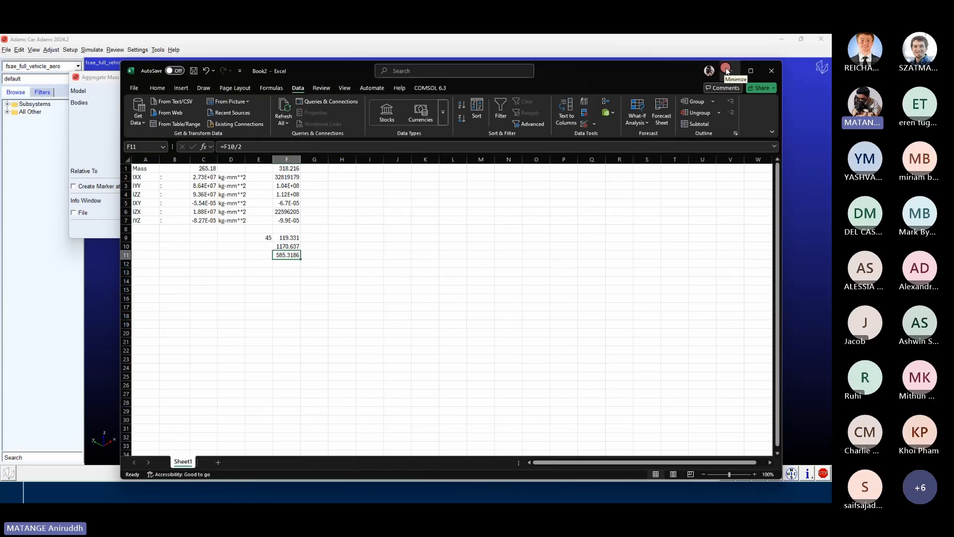
left_click_drag(290, 177, 293, 210)
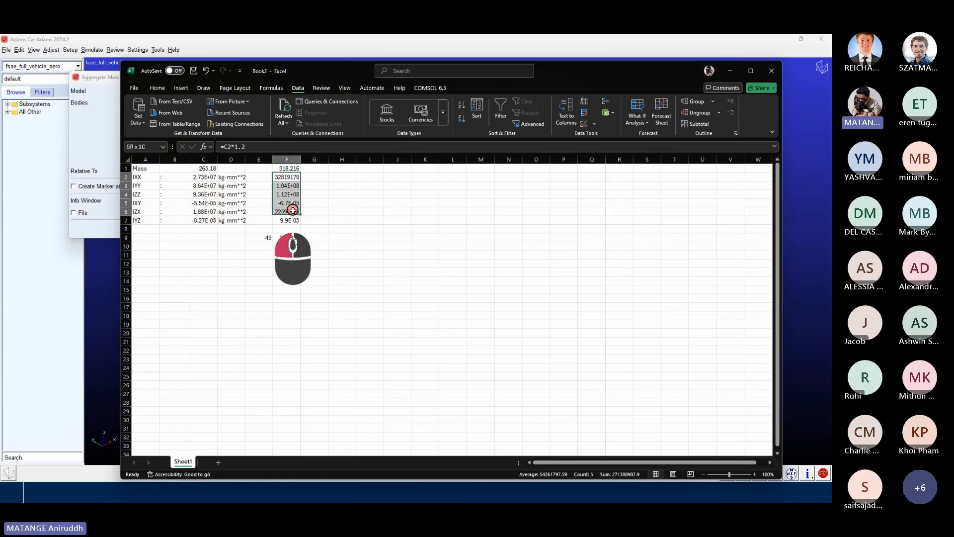
left_click(290, 167)
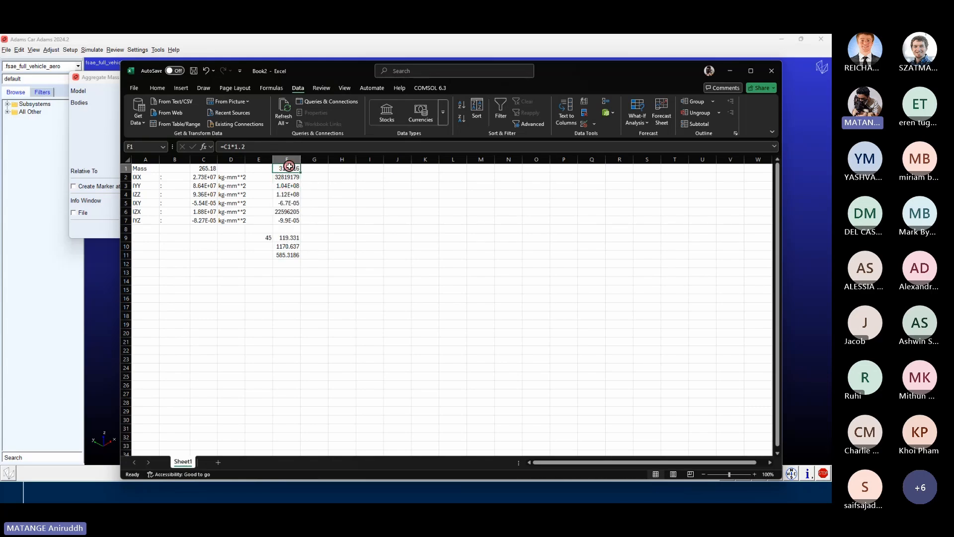
left_click(291, 255)
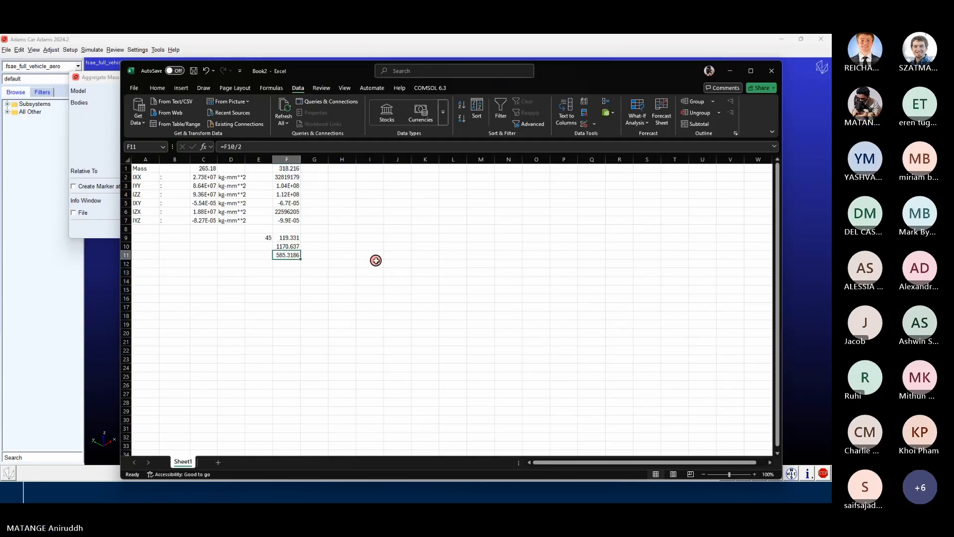
Step: Switch to Adams Car, move the report off the model, and open the modification dialog of the fsae_chassis ges_chassis general part
left_click(730, 71)
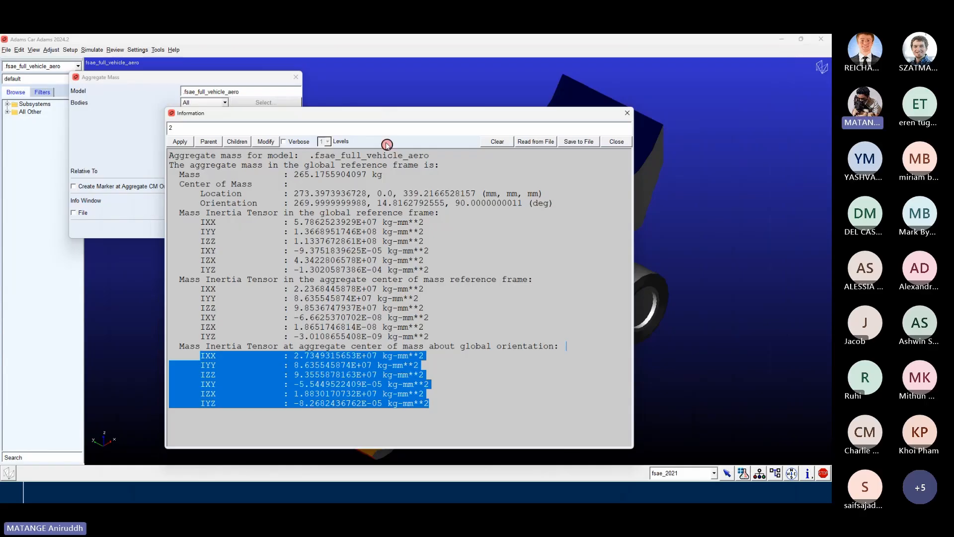
left_click_drag(348, 113, 607, 85)
key("t")
left_click_drag(390, 220, 262, 237)
right_click(344, 298)
mouse_move(416, 306)
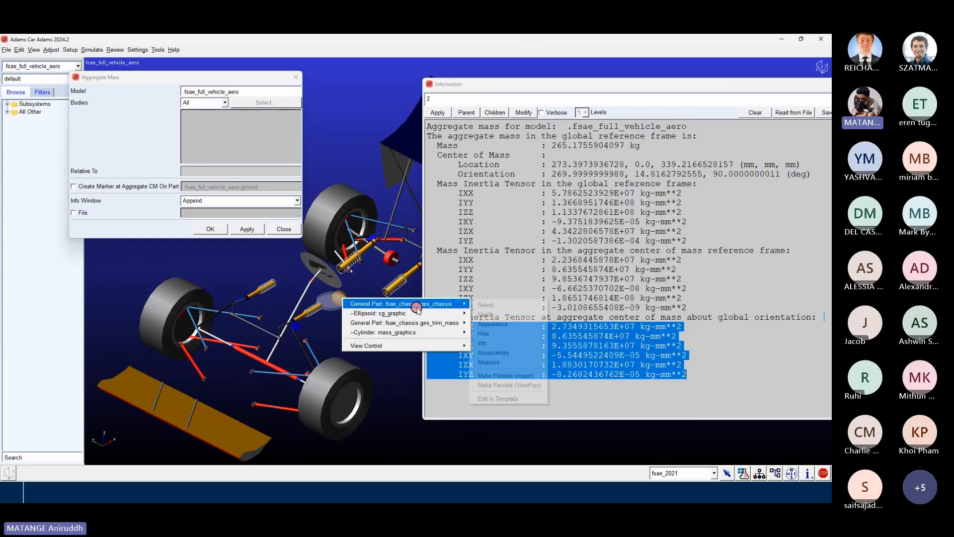
left_click(492, 314)
left_click_drag(88, 113, 187, 136)
left_click_drag(290, 189, 378, 190)
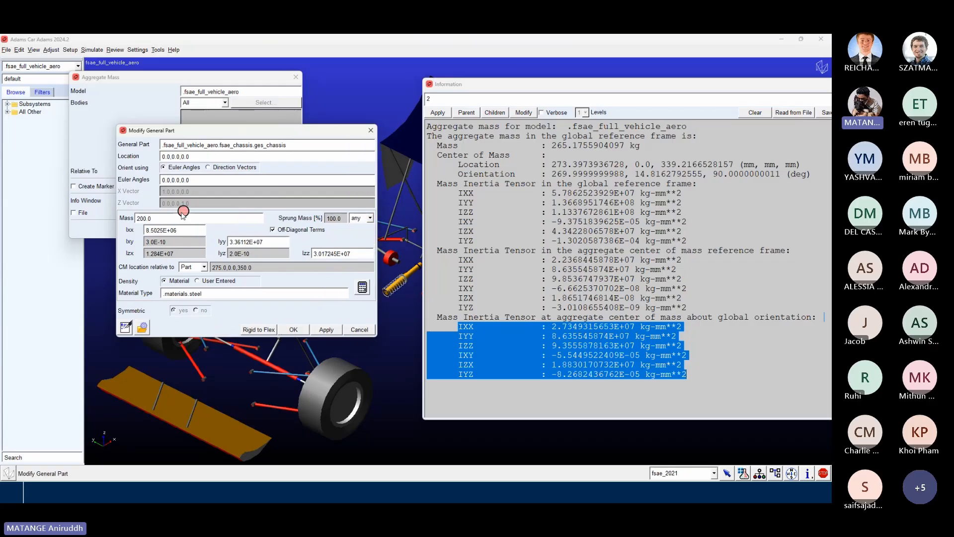
Step: Switch to Excel, calculate the added mass in G1 with =F1-C1, and paste the result as a plain value into I1
key("alt+Tab")
left_click(319, 169)
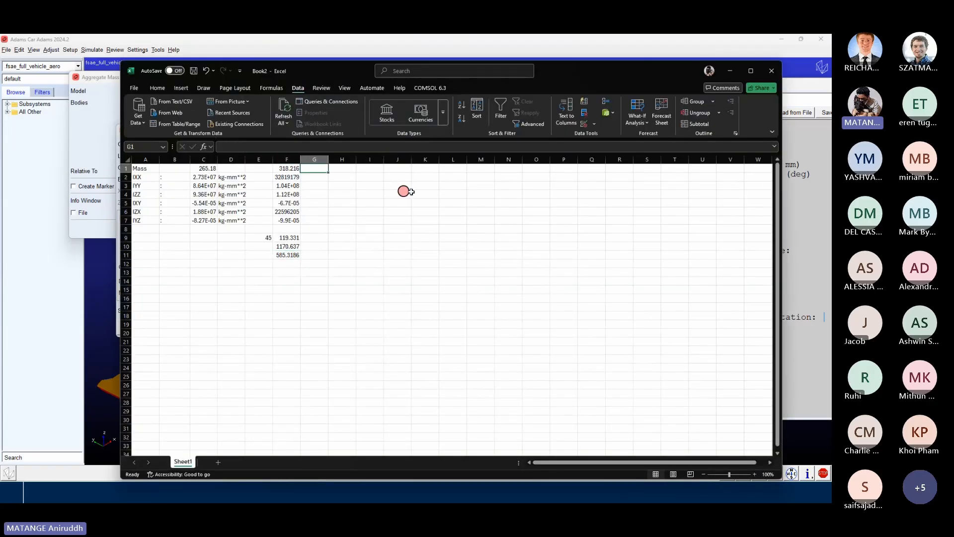
type("=F1-C1.")
key("Return")
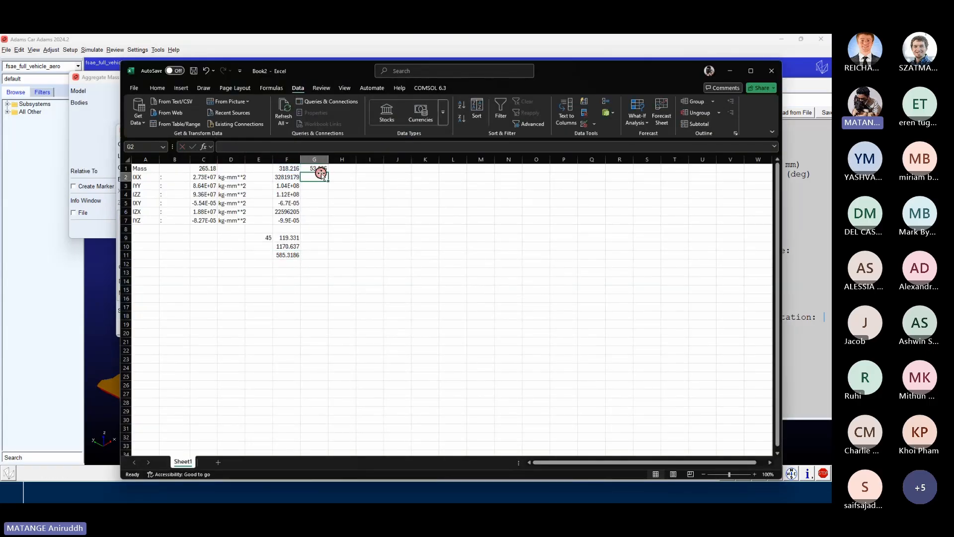
left_click(319, 170)
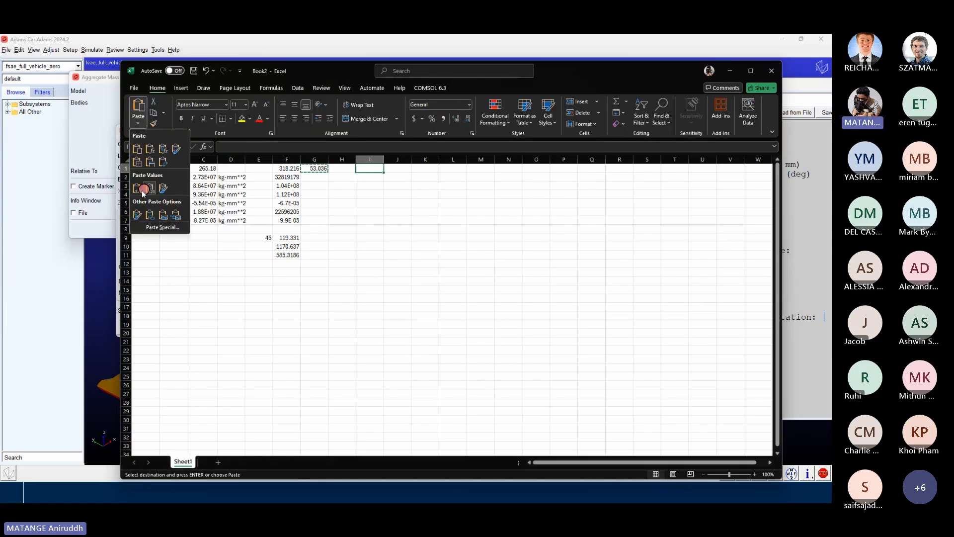
left_click(141, 190)
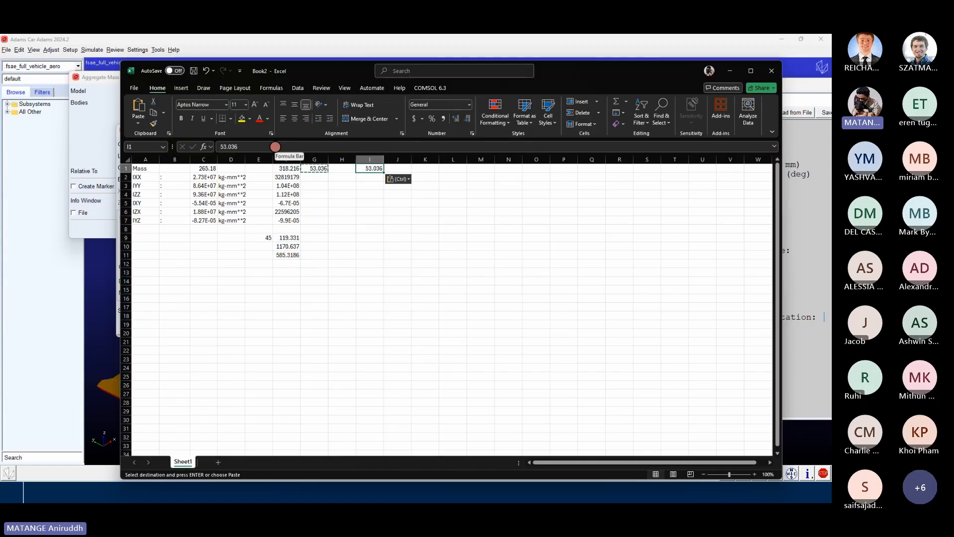
Step: Copy the 53.036 added mass from I1, switch to Adams Car, and apply 200.0+53.036 as the ges_chassis part's mass
left_click(275, 147)
key("ctrl+a")
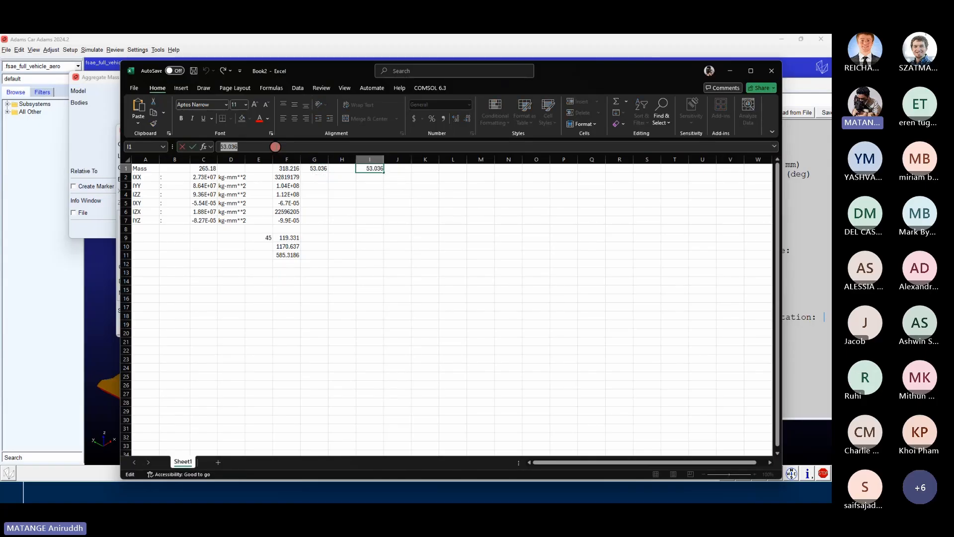
key("alt+Tab")
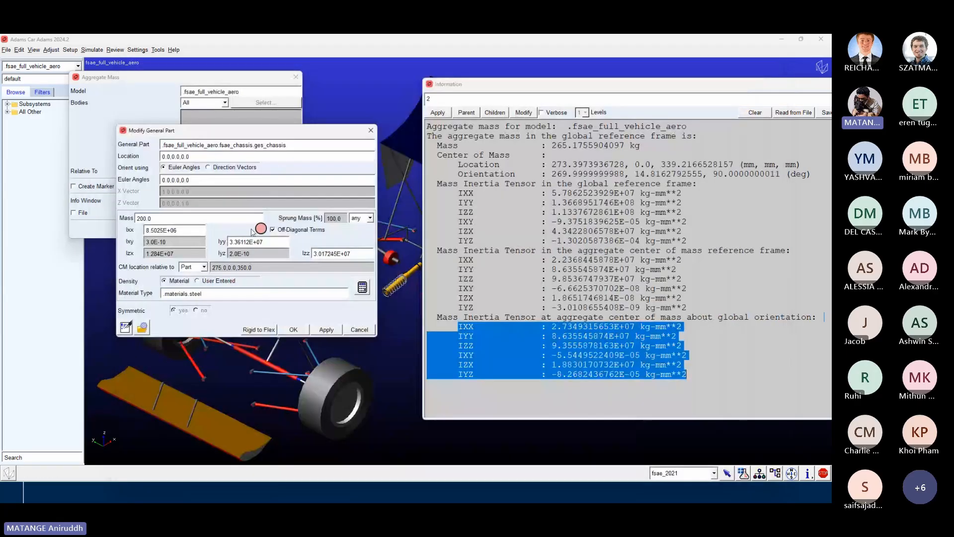
left_click(162, 218)
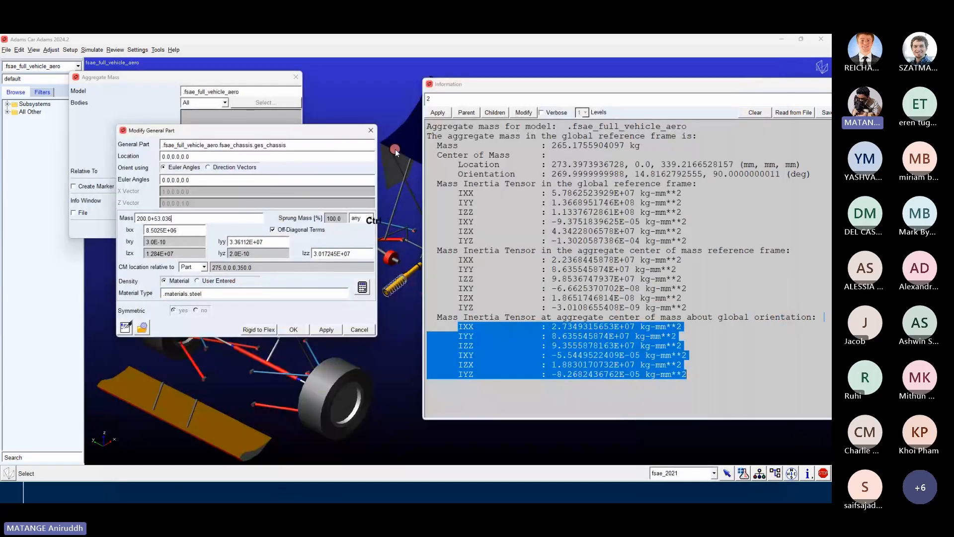
left_click(327, 328)
Step: Recalculate the aggregate mass of fsae_full_vehicle_aero and examine the new mass and the inertia tensor about global orientation
left_click(100, 71)
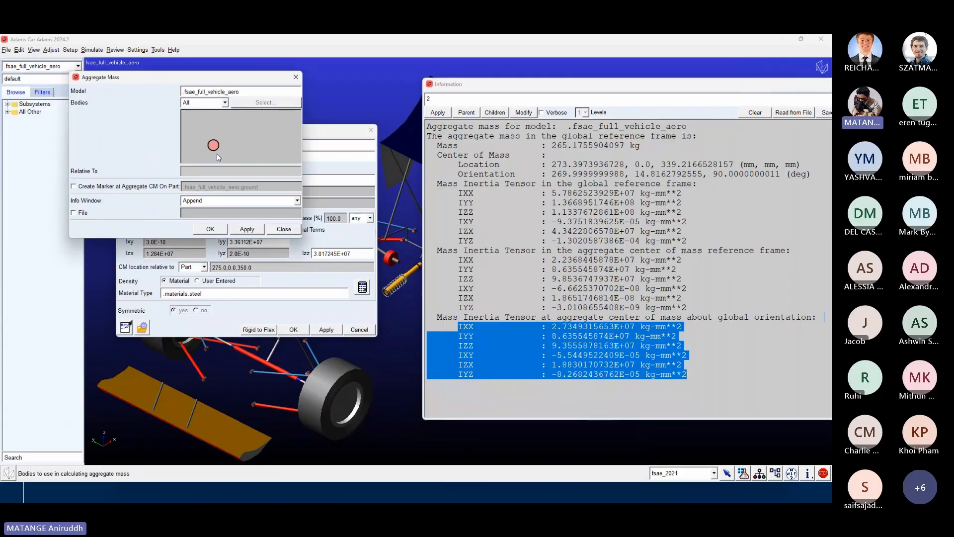
left_click(248, 230)
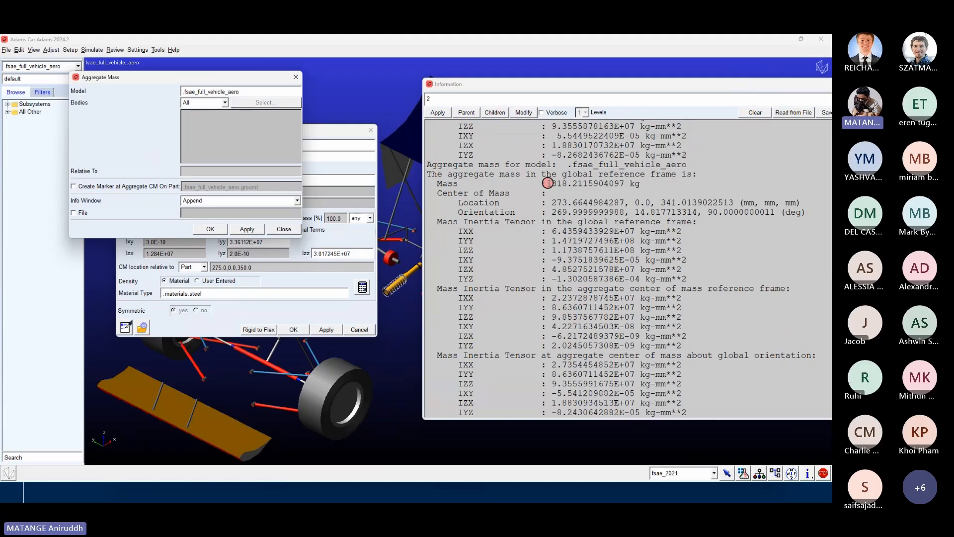
left_click_drag(549, 183, 624, 183)
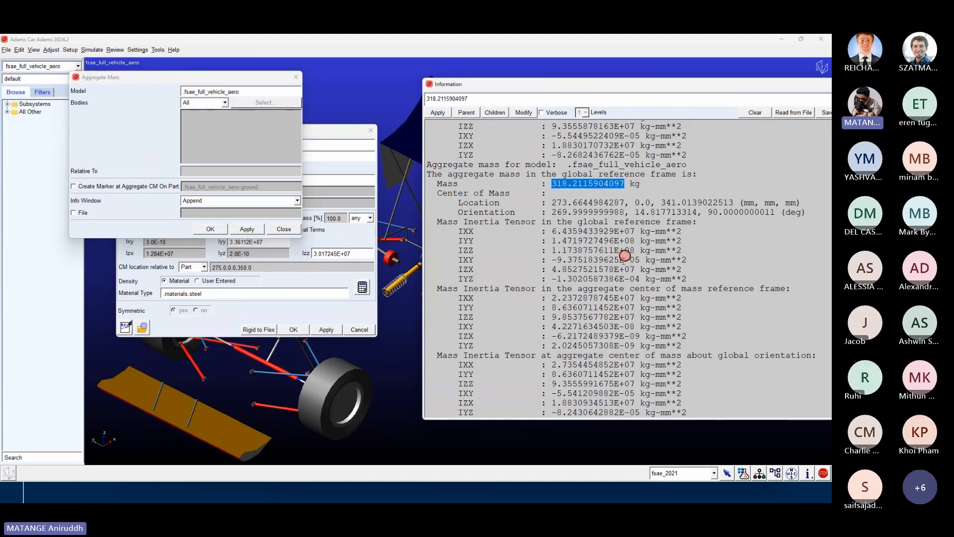
scroll(612, 278, "down", 1)
left_click_drag(458, 354, 691, 410)
scroll(616, 378, "up", 4)
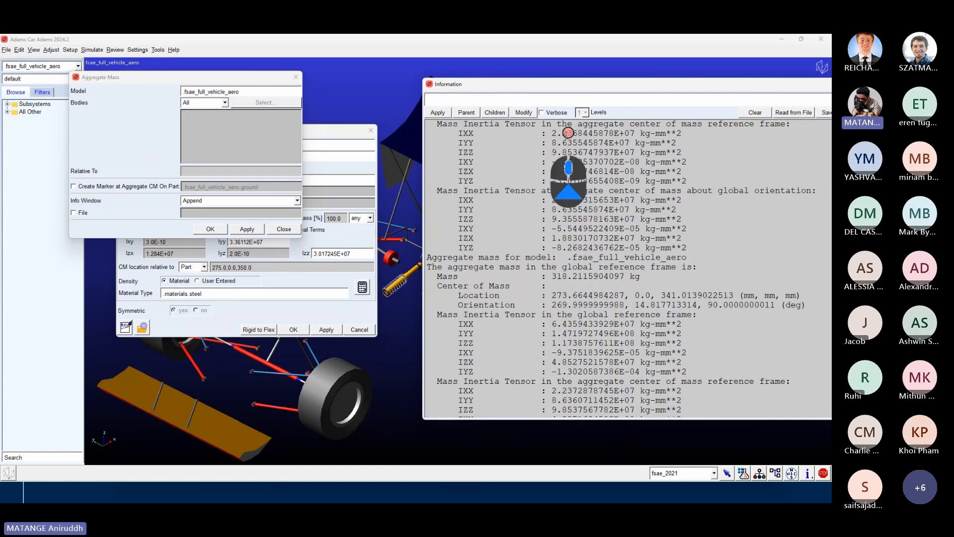
scroll(563, 228, "down", 4)
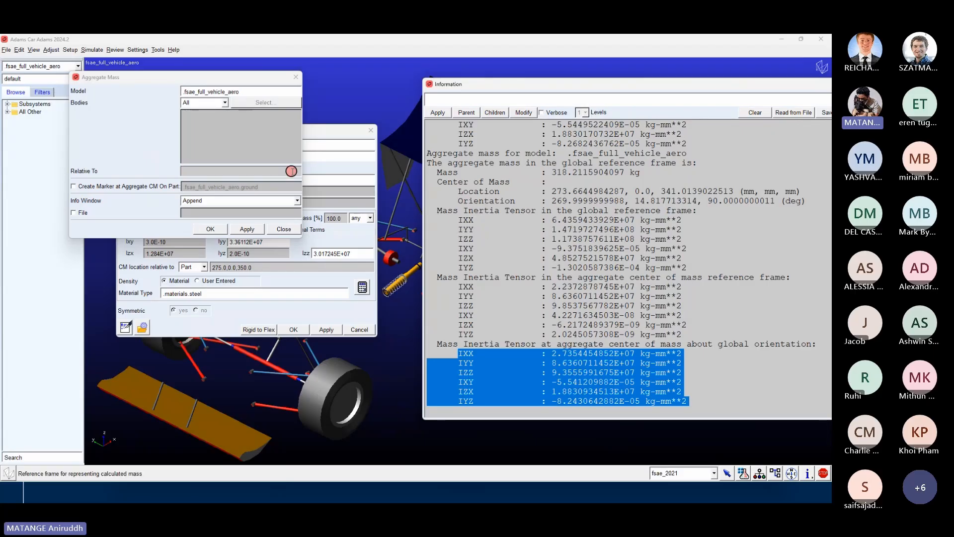
Step: Copy the new inertia tensor about global orientation from the report into Excel at A18 and split the text into columns
key("alt+Tab")
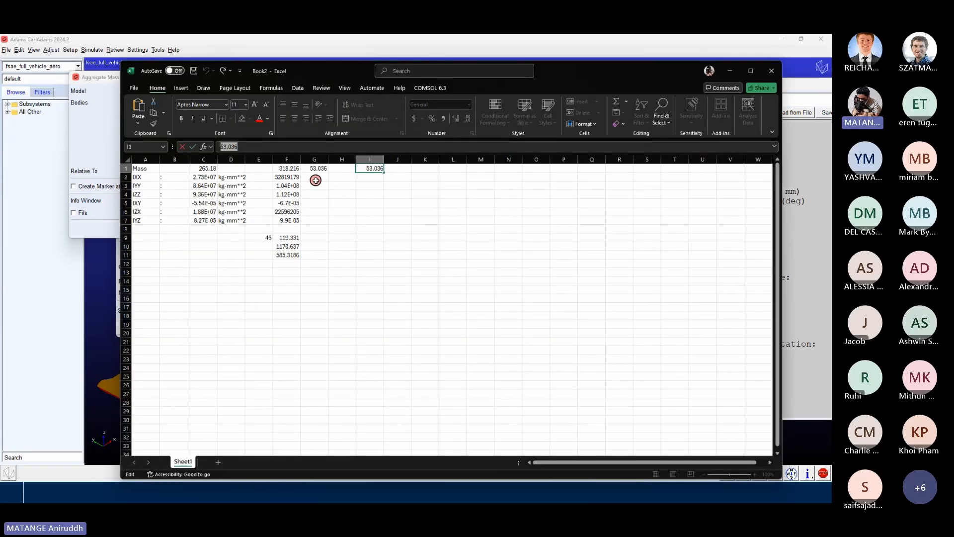
key("alt+Tab")
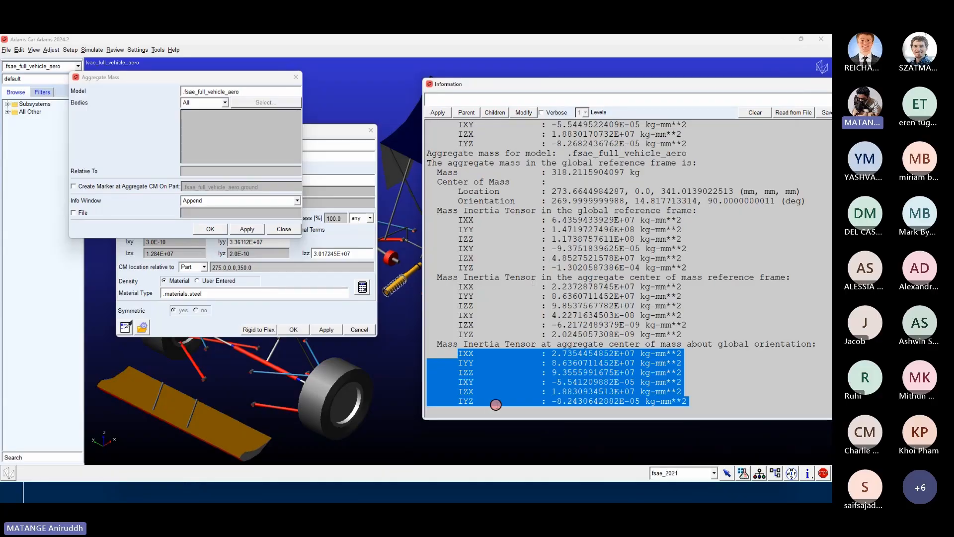
left_click_drag(458, 351, 702, 408)
key("ctrl+c")
key("alt+Tab")
key("ctrl+v")
key("ctrl")
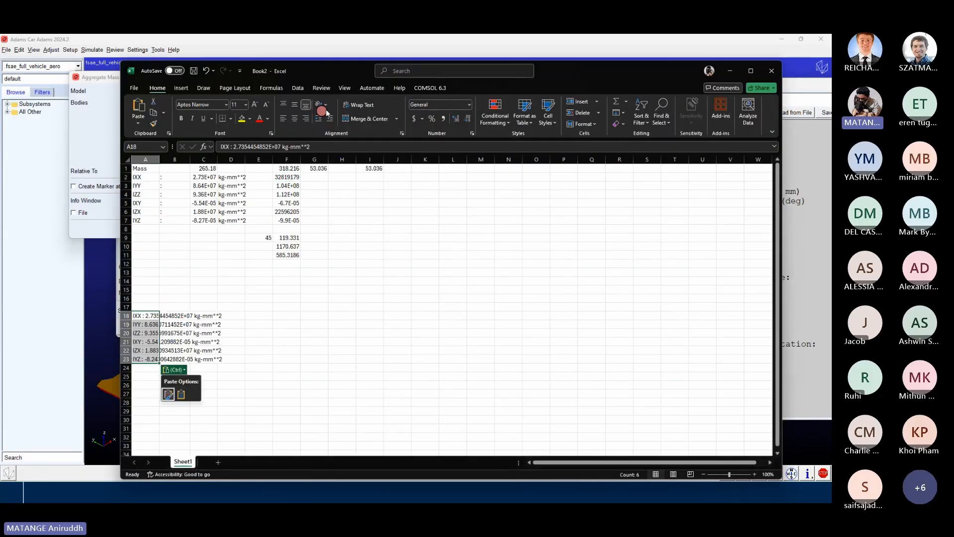
left_click(298, 87)
left_click(566, 112)
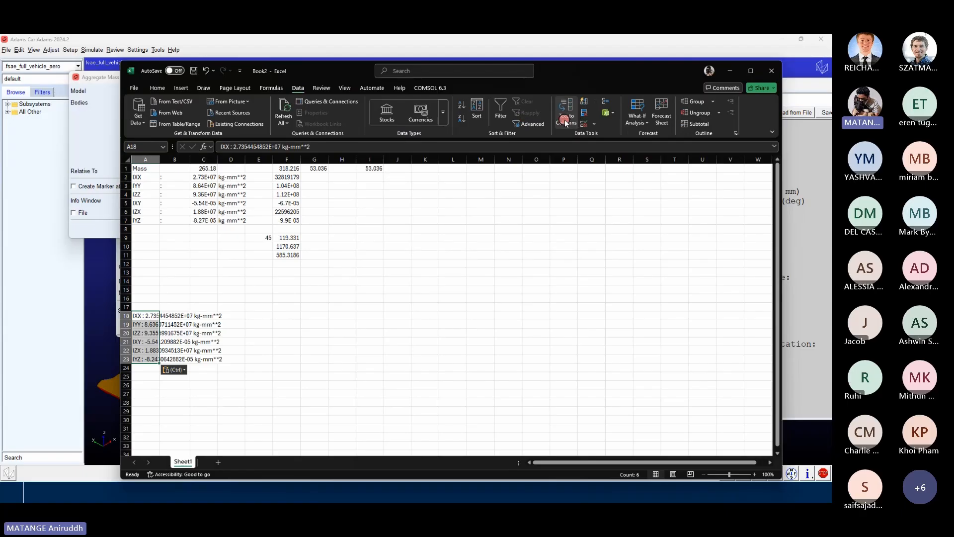
left_click(456, 328)
Step: Copy the new inertia values in C18:C23 into E2:E7, next to the scaled inertias
left_click_drag(203, 316, 204, 359)
key("ctrl+c")
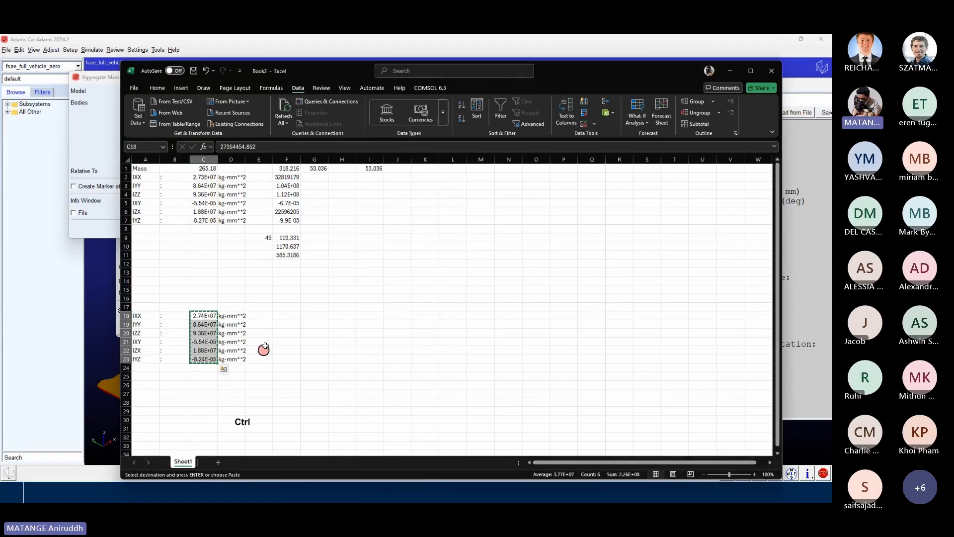
left_click(257, 177)
key("ctrl+v")
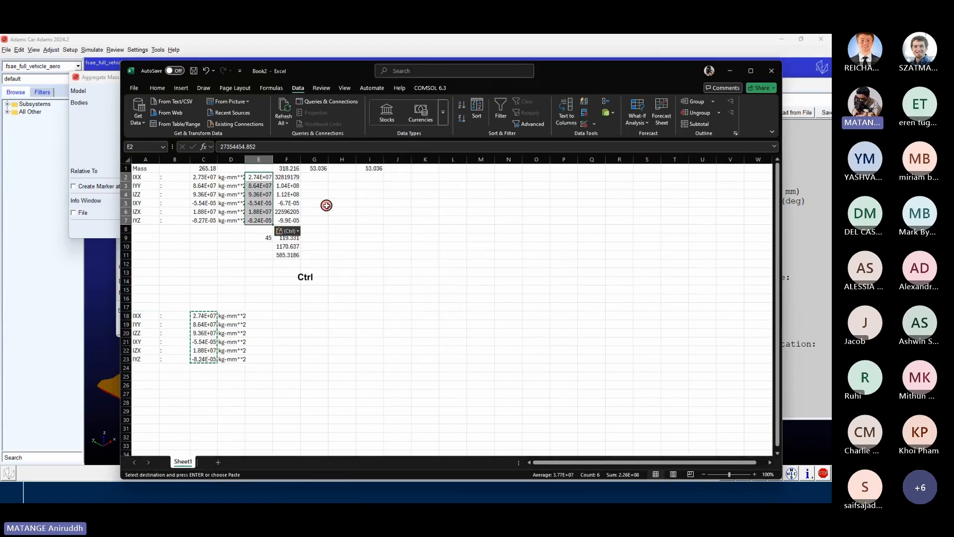
Step: Calculate the inertia differences with =F2-E2 in G2 and fill the formula down to G7
left_click(320, 178)
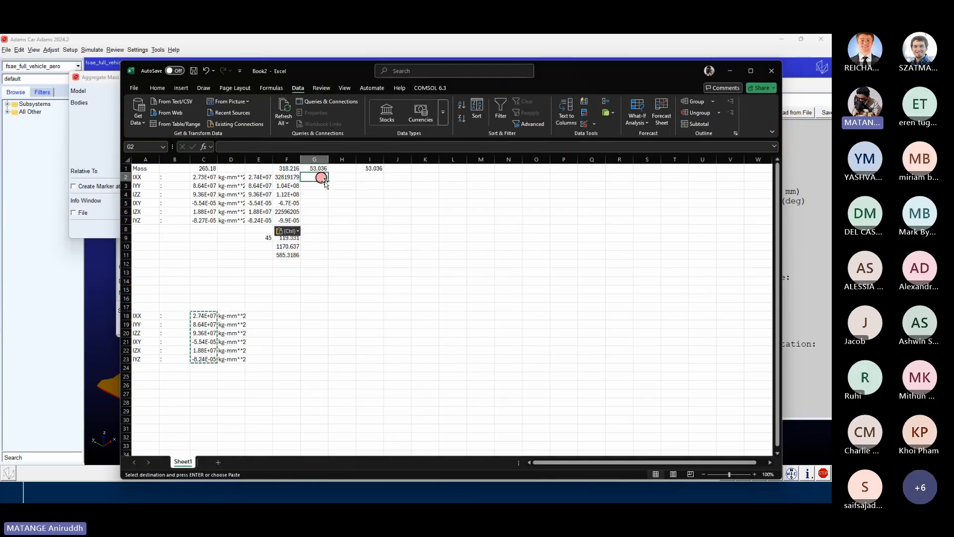
type("=F2-E2")
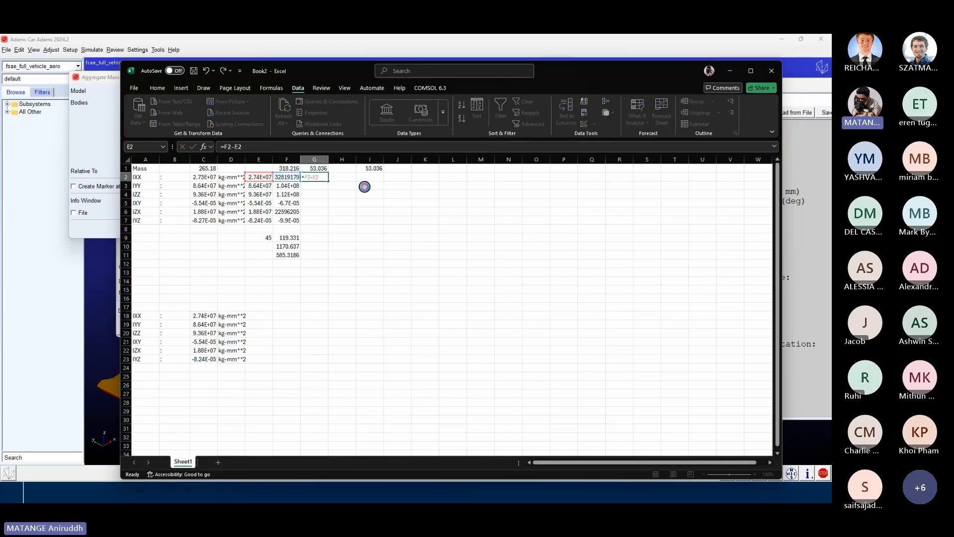
key("Return")
left_click(325, 178)
left_click_drag(327, 181, 322, 222)
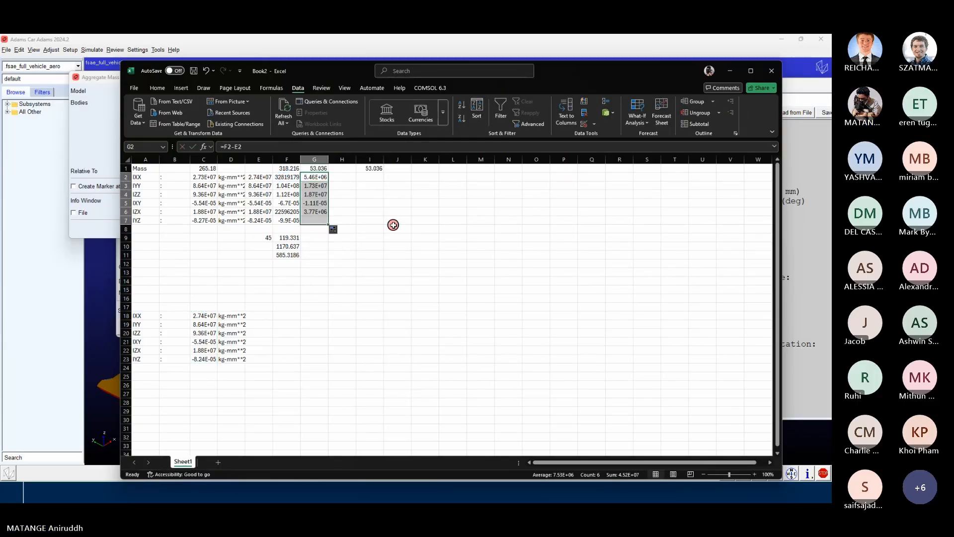
Step: Clear the IXY and IYZ differences in G5 and G7
left_click(321, 203)
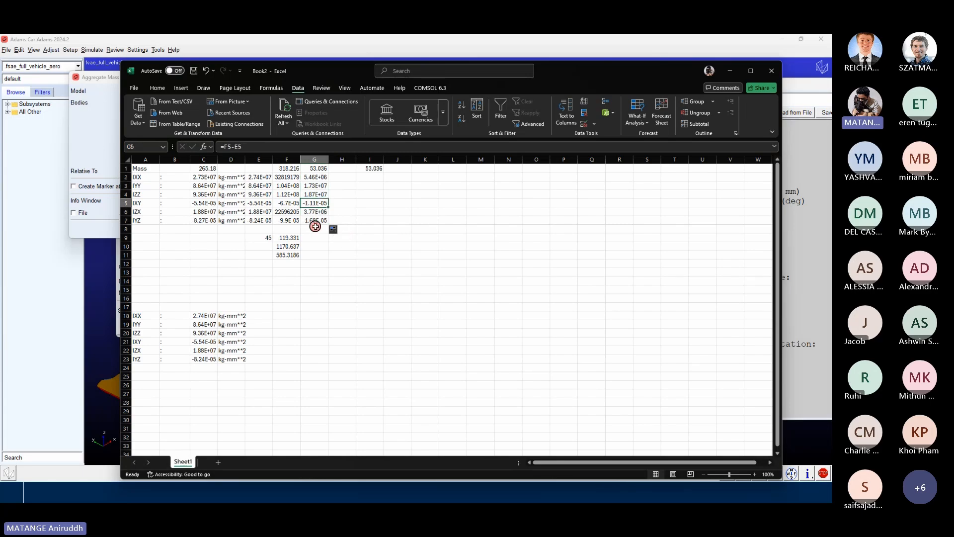
key("Delete")
left_click(313, 222)
key("Delete")
left_click(369, 229)
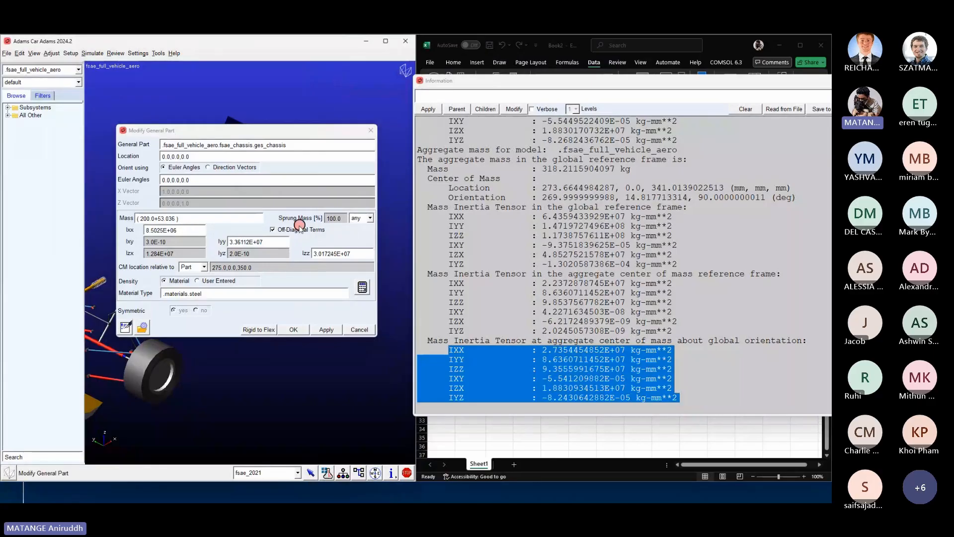
Step: In Adams Car, turn off the chassis part's off-diagonal terms and close the information report covering the spreadsheet
left_click(291, 229)
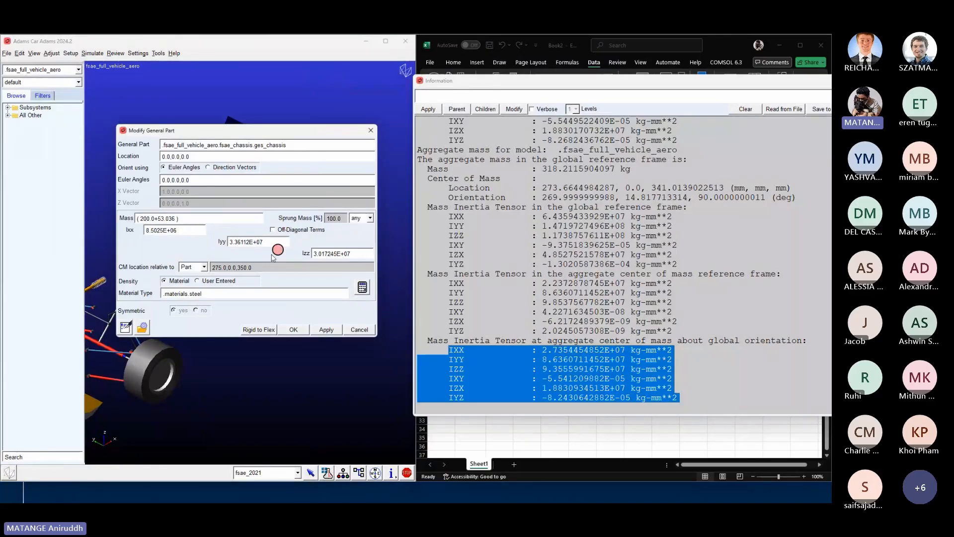
left_click(189, 232)
left_click_drag(796, 82, 693, 91)
left_click(779, 89)
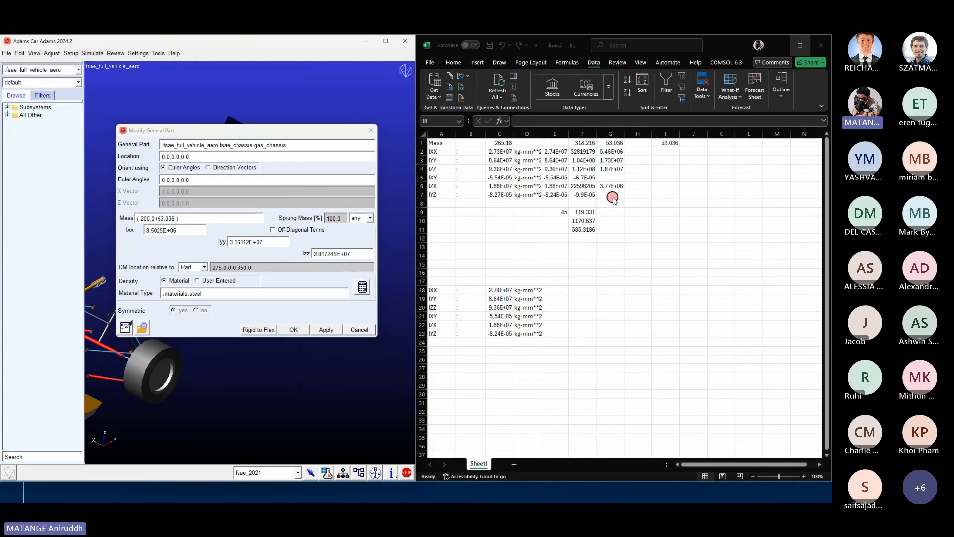
Step: Add 5.46E6 to the chassis part's Ixx, 1.73E7 to Iyy and 1.87E7 to Izz, and apply the changes
left_click(198, 257)
type("+0")
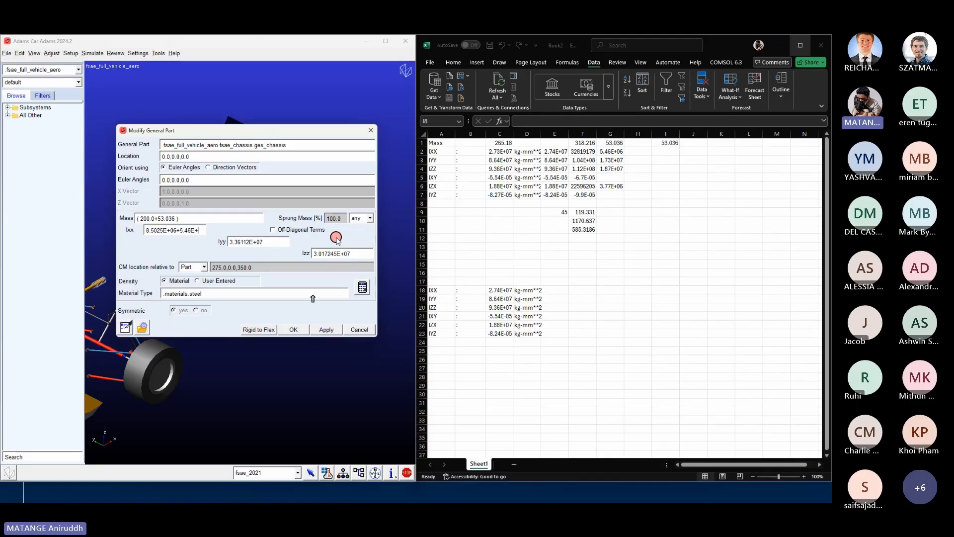
type("6")
left_click(263, 242)
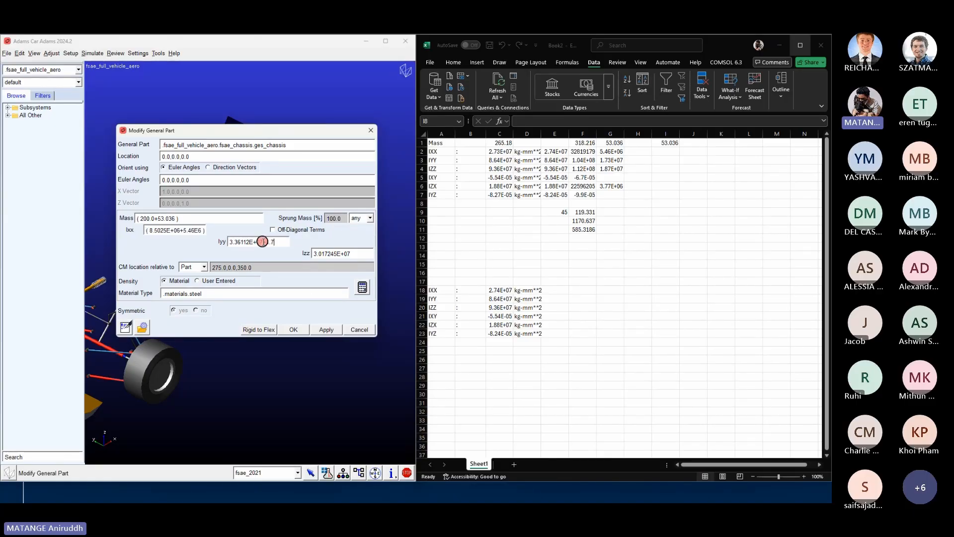
type("+1.73E7")
key("Tab")
type("+")
left_click(326, 330)
Step: Run the aggregate mass calculation for fsae_full_vehicle_aero again and move the report clear of the scaled values in the spreadsheet
left_click(62, 53)
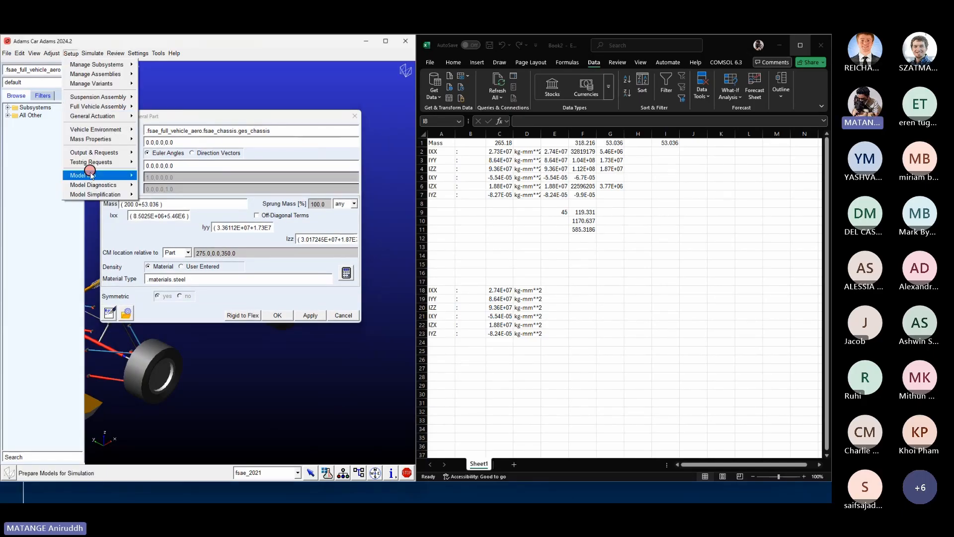
mouse_move(100, 175)
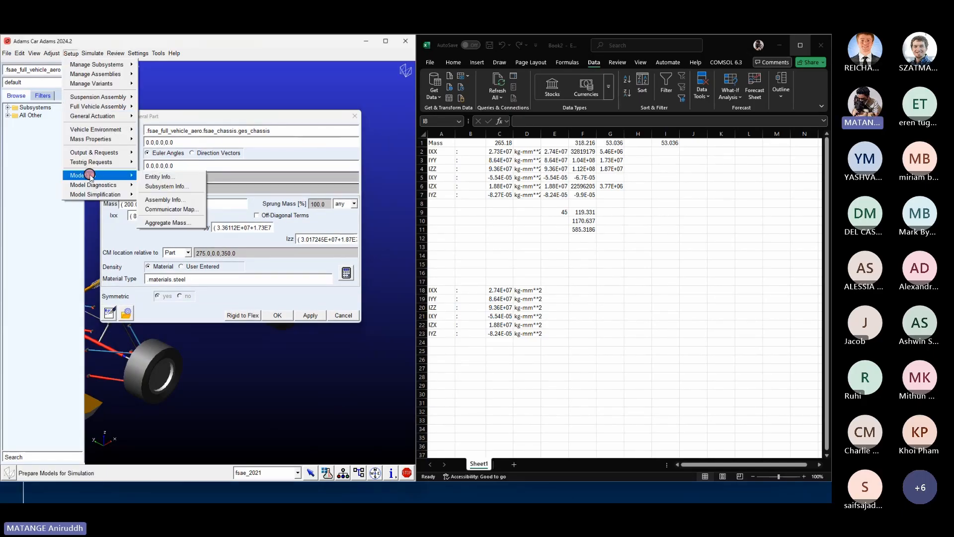
left_click(181, 224)
left_click_drag(352, 77, 261, 65)
left_click(315, 214)
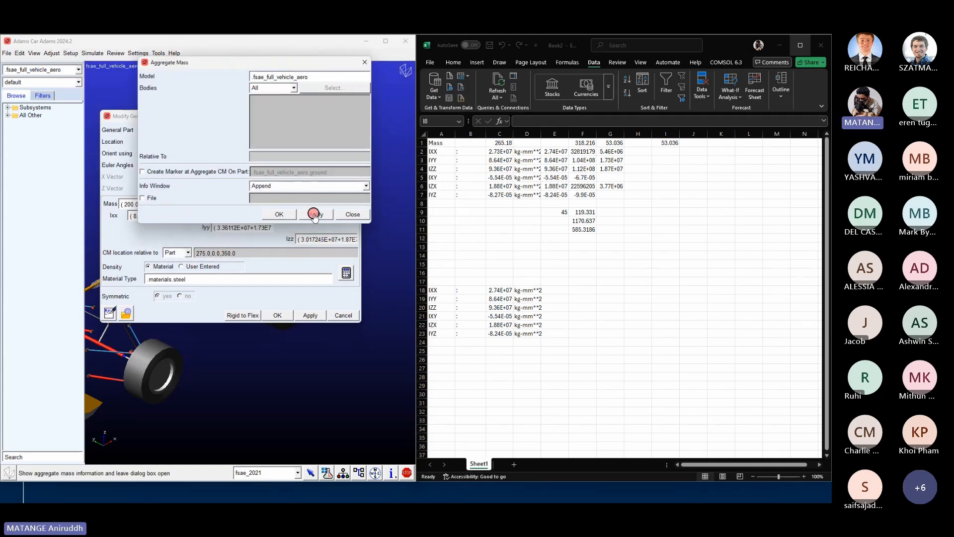
left_click_drag(507, 88, 249, 72)
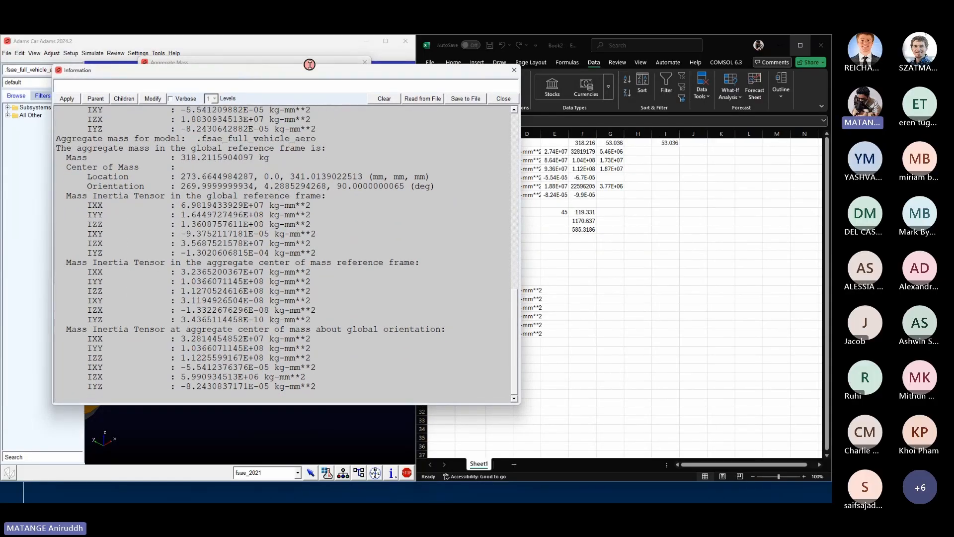
left_click_drag(302, 74, 271, 75)
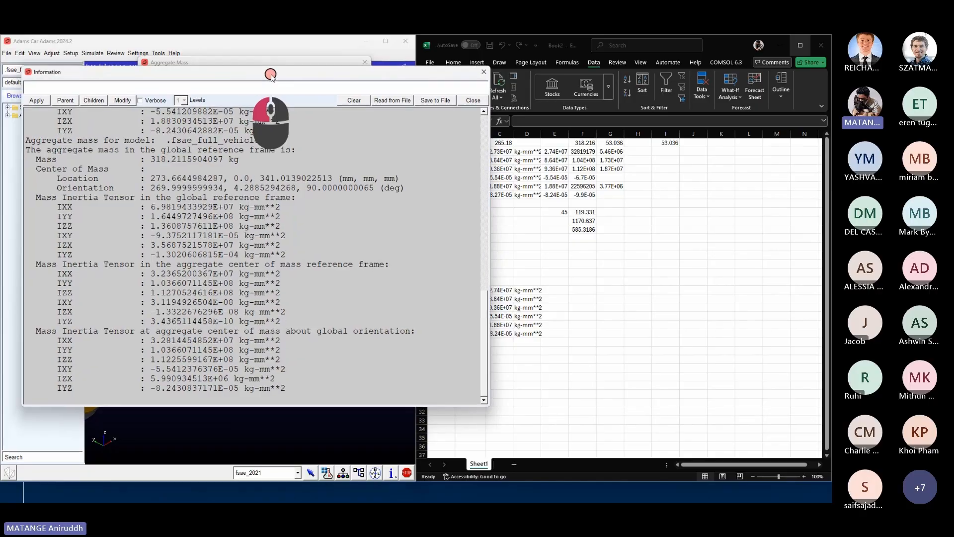
Step: Compare the report's IXX, IYY and IZZ about global orientation with column F, and close the report and both open dialogs
left_click(580, 150)
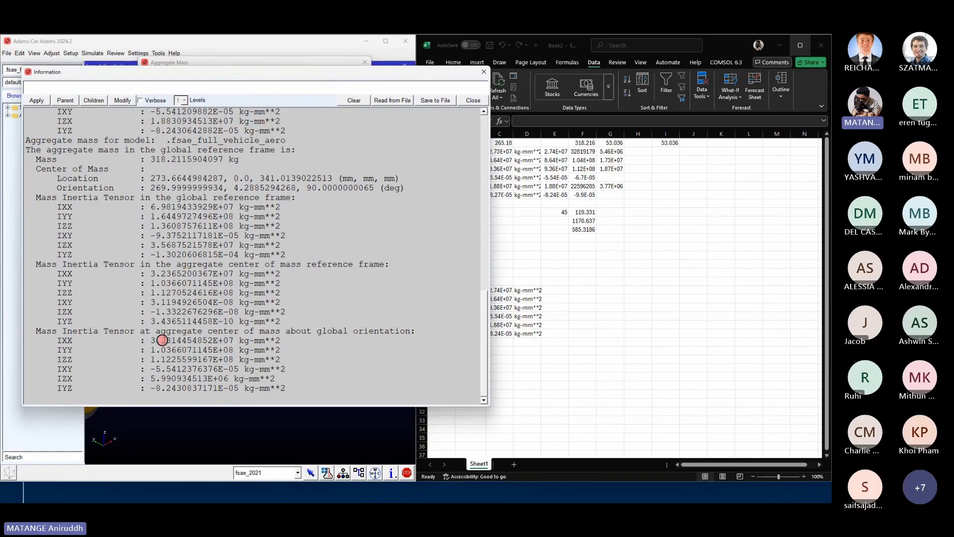
left_click_drag(146, 341, 177, 350)
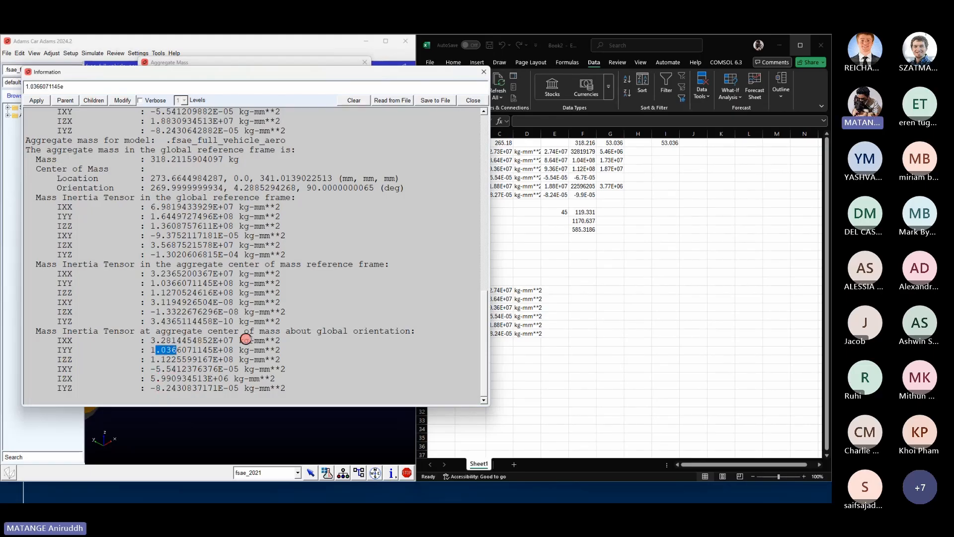
left_click_drag(151, 359, 170, 358)
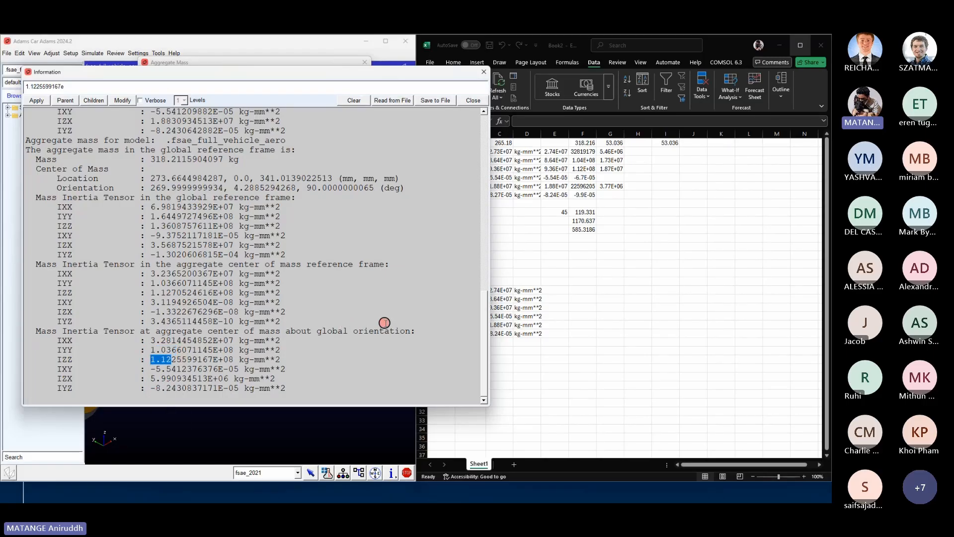
left_click(473, 100)
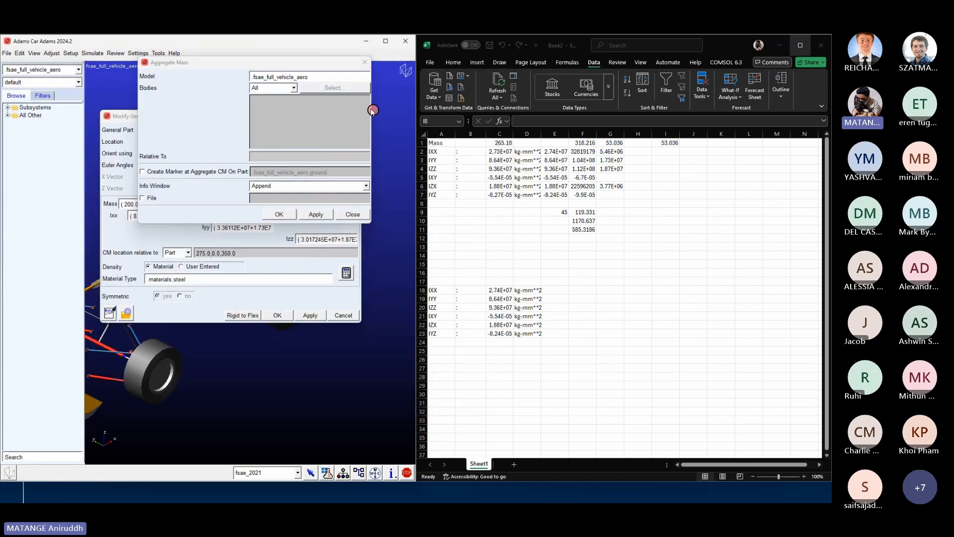
left_click(365, 62)
left_click(354, 116)
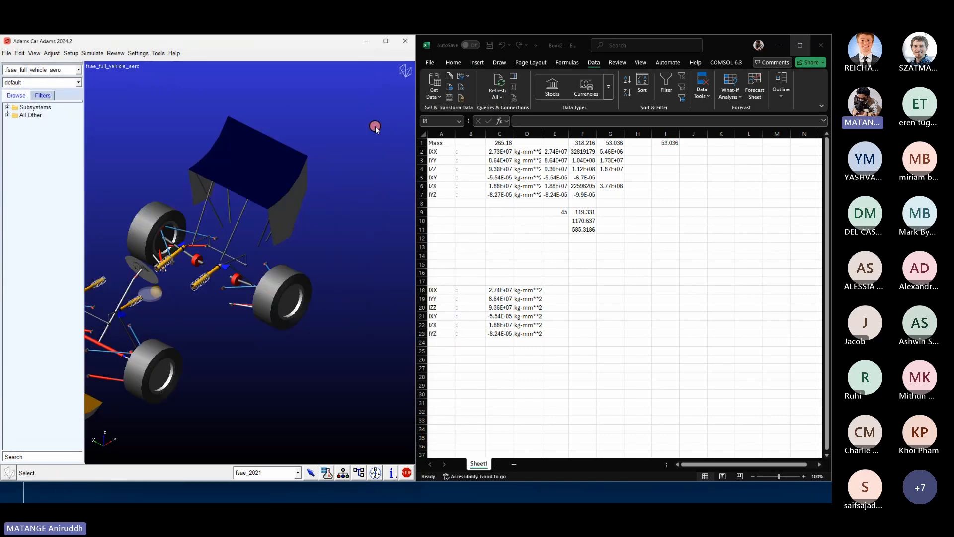
Step: Open the Static Vehicle Characteristics full-vehicle analysis for fsae_full_vehicle_aero, with the whole car brought into view
key("t")
left_click_drag(137, 367, 244, 314)
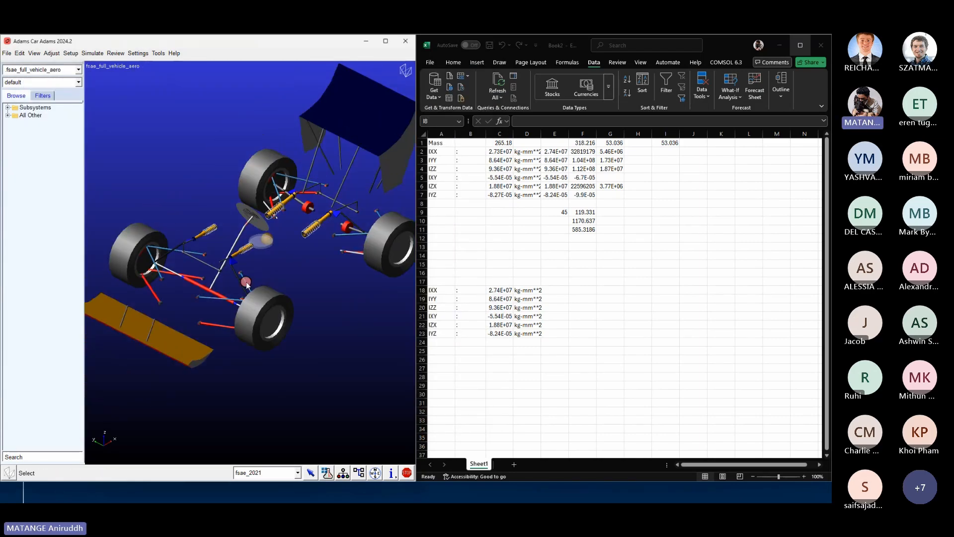
key("z")
left_click_drag(245, 280, 245, 318)
left_click(93, 53)
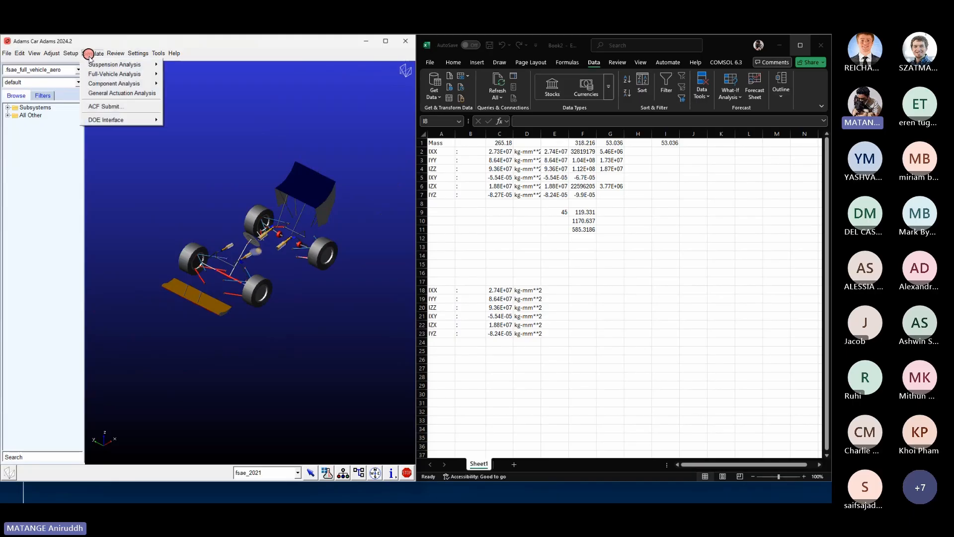
mouse_move(99, 74)
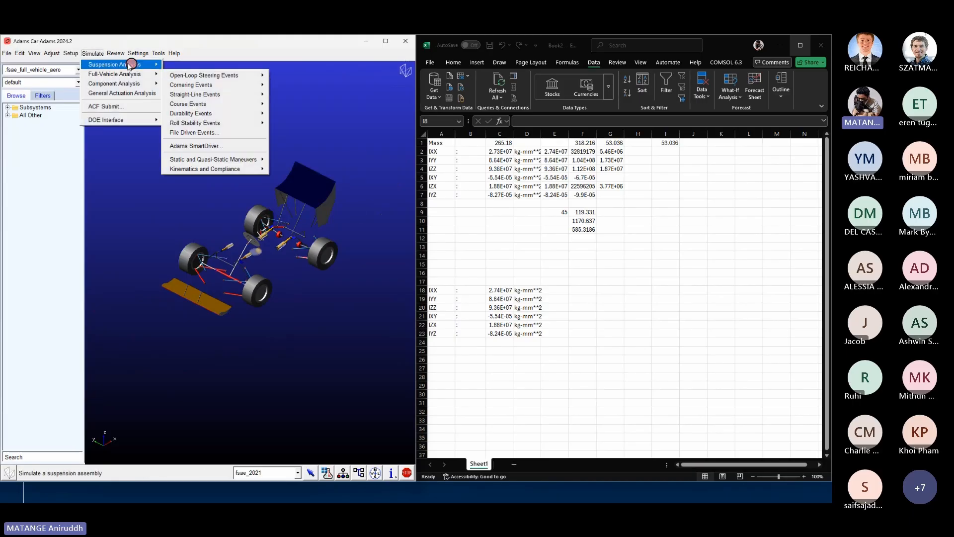
mouse_move(190, 160)
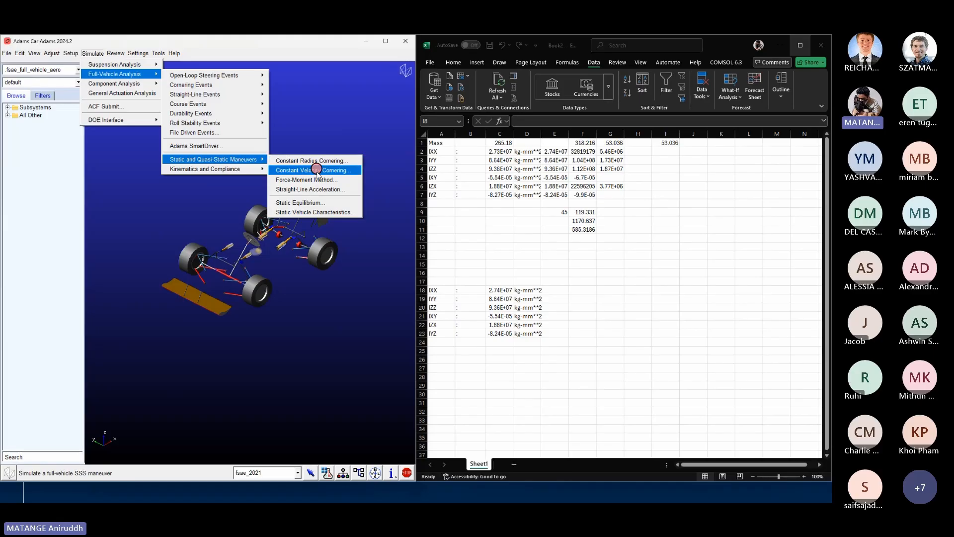
left_click(314, 214)
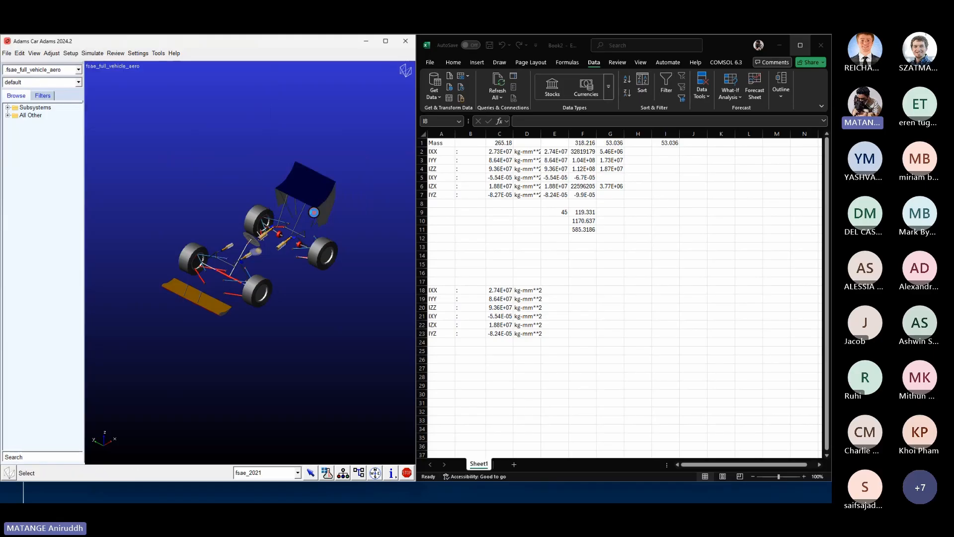
Step: Set the front and rear sprung mass percentages to individual part and enter test as the output prefix
left_click(125, 218)
left_click(117, 229)
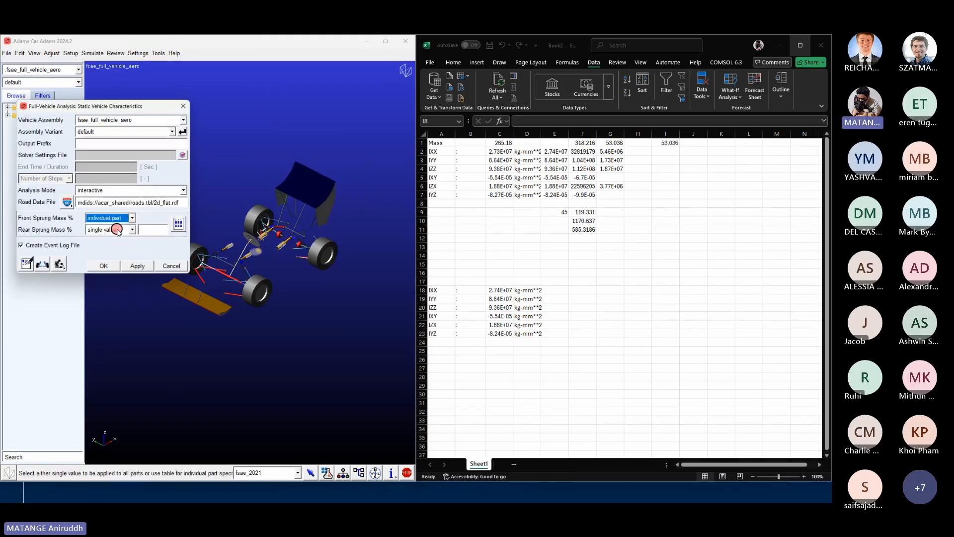
left_click(118, 230)
left_click(107, 240)
left_click(127, 143)
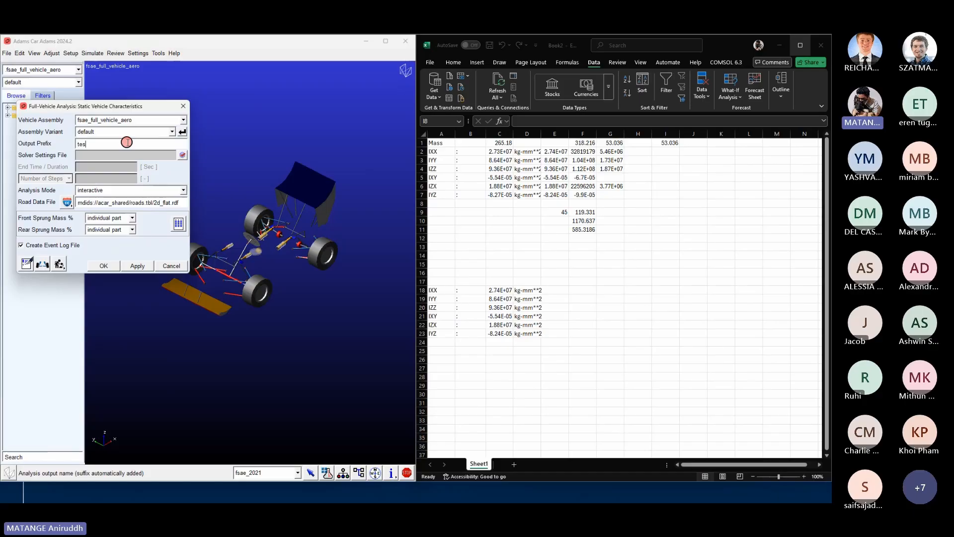
type("tes")
Step: Set the working directory to the 2025 folder under D:, Projects, FSAE_Tutorial
left_click(7, 53)
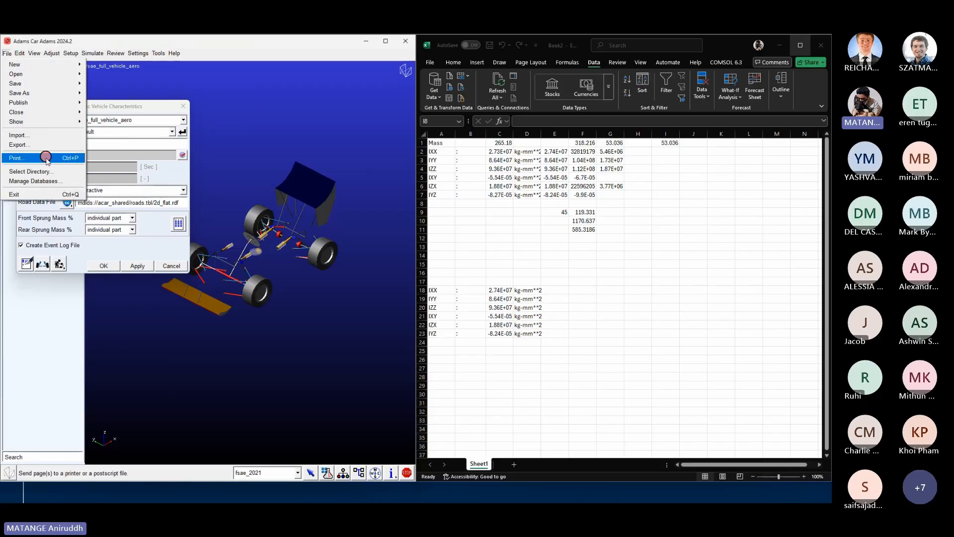
left_click(31, 171)
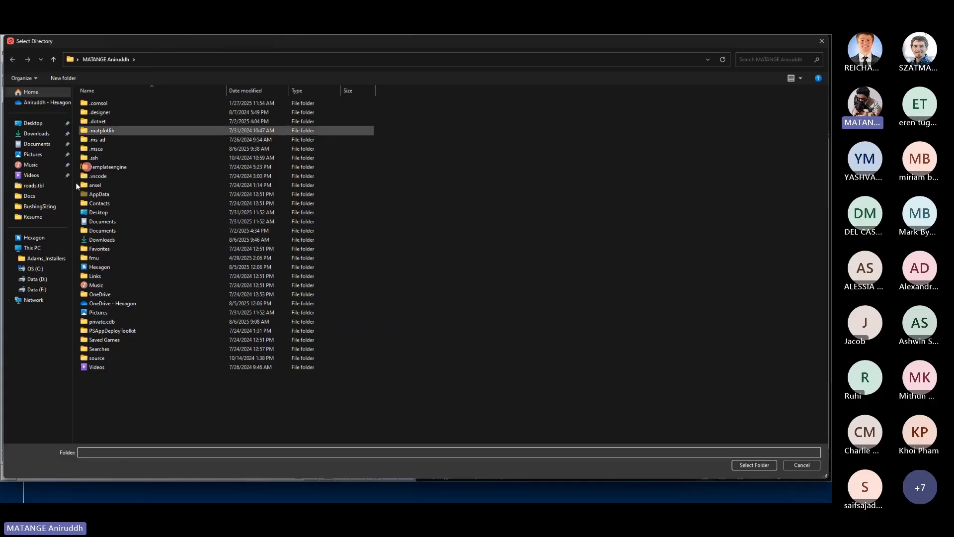
left_click(37, 279)
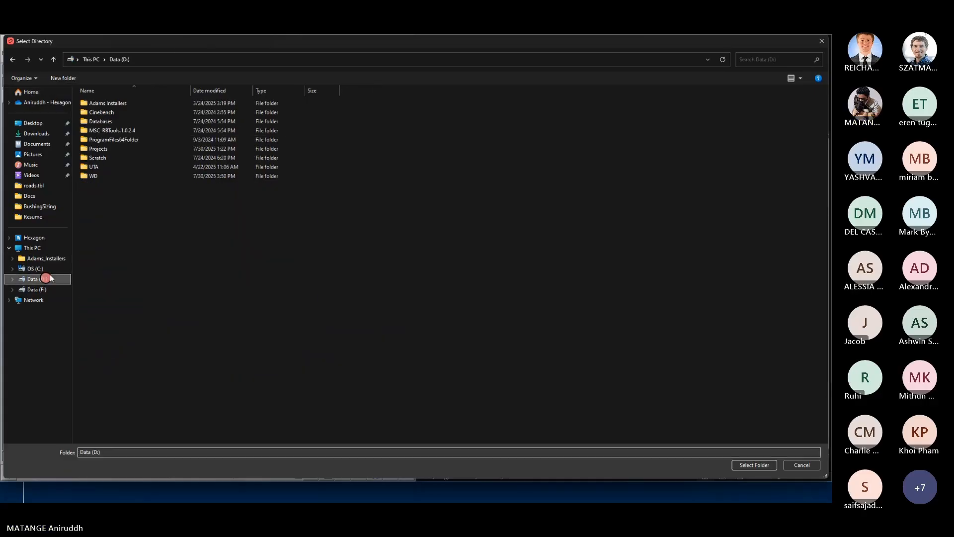
double_click(112, 150)
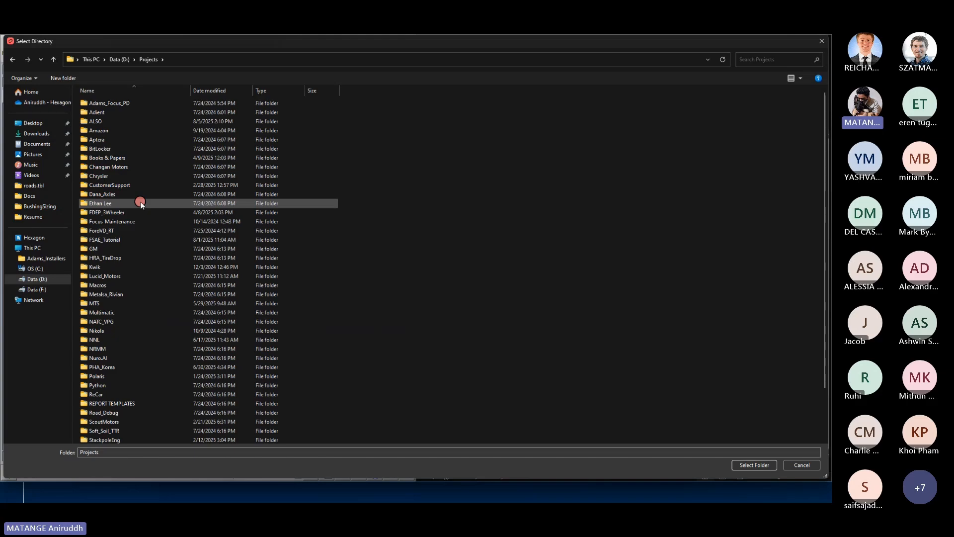
double_click(122, 240)
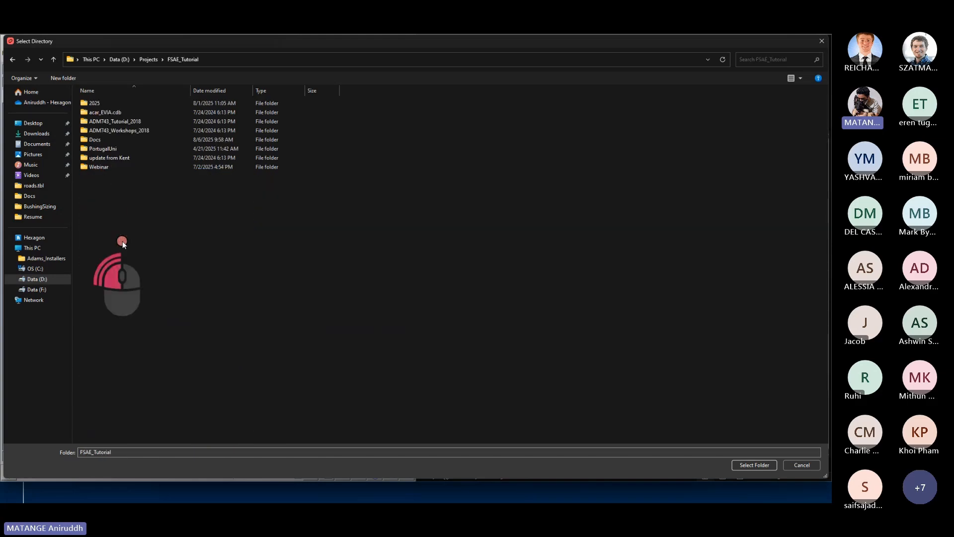
double_click(109, 103)
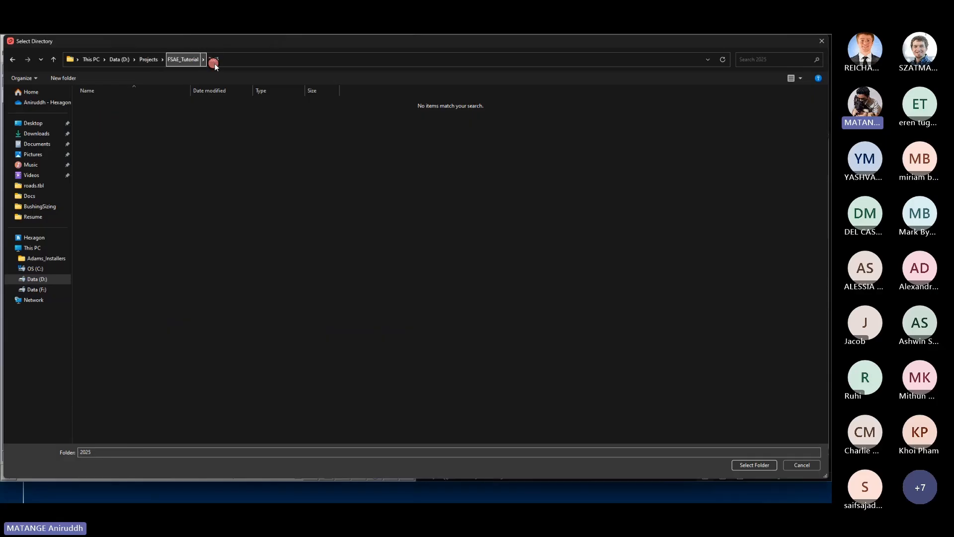
left_click(759, 465)
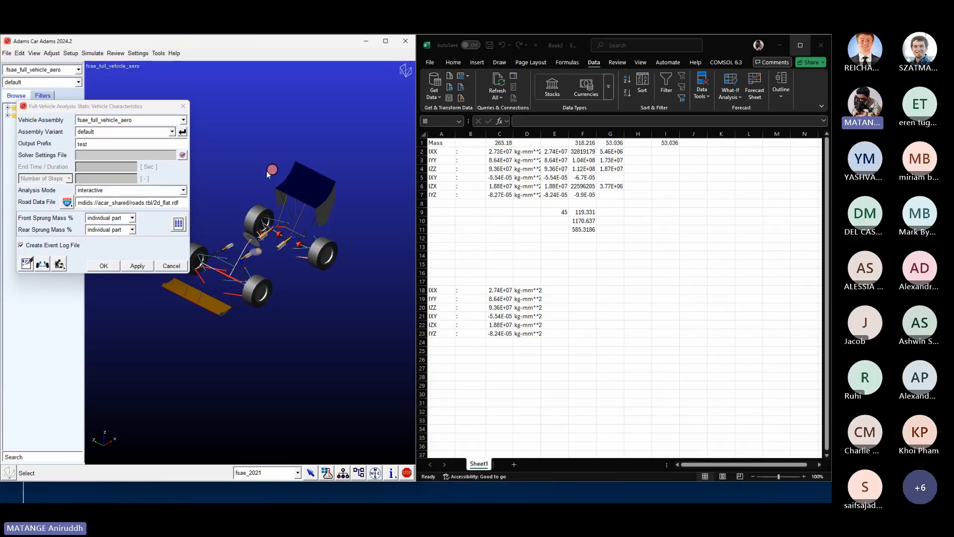
Step: Run the static vehicle characteristics analysis and examine the left and right ground reactions, front and rear, in its report
left_click(132, 265)
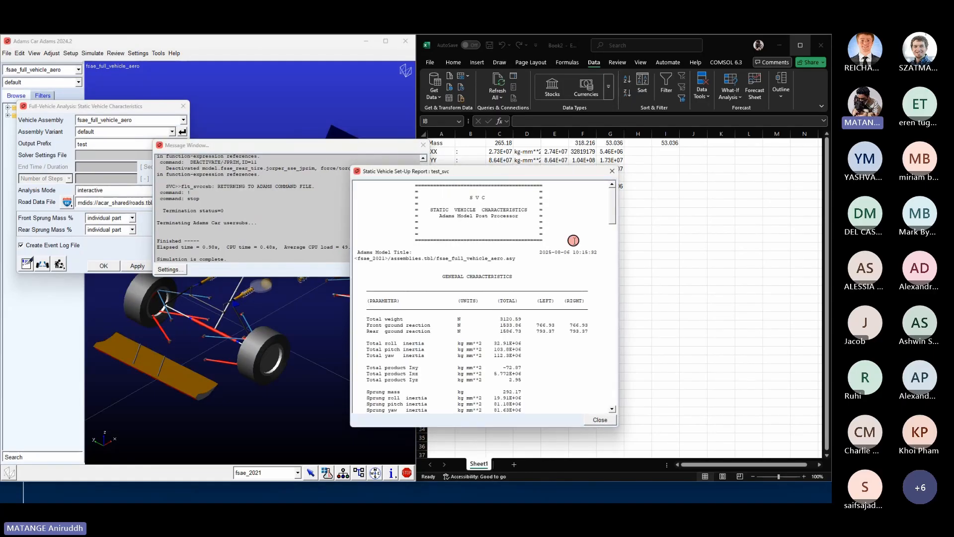
left_click_drag(507, 171, 262, 89)
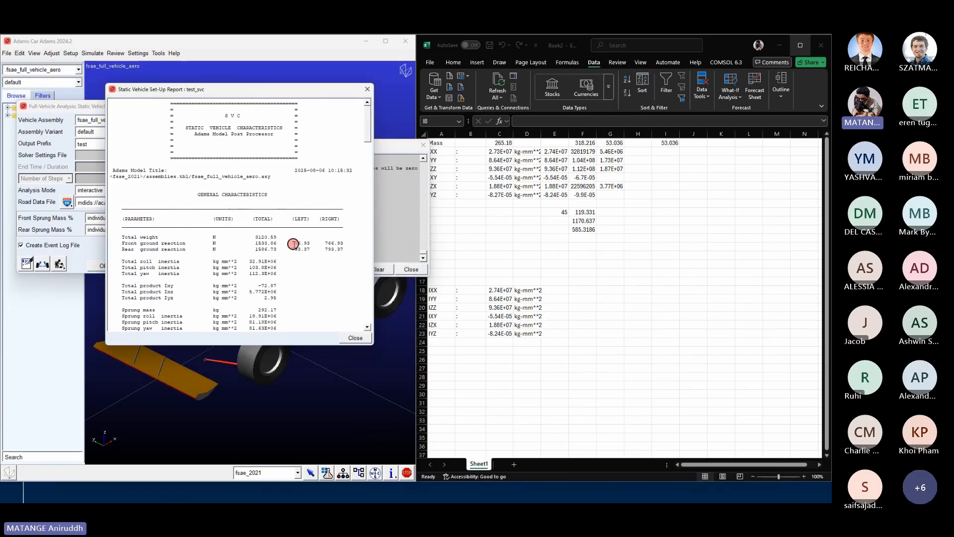
left_click_drag(293, 244, 308, 244)
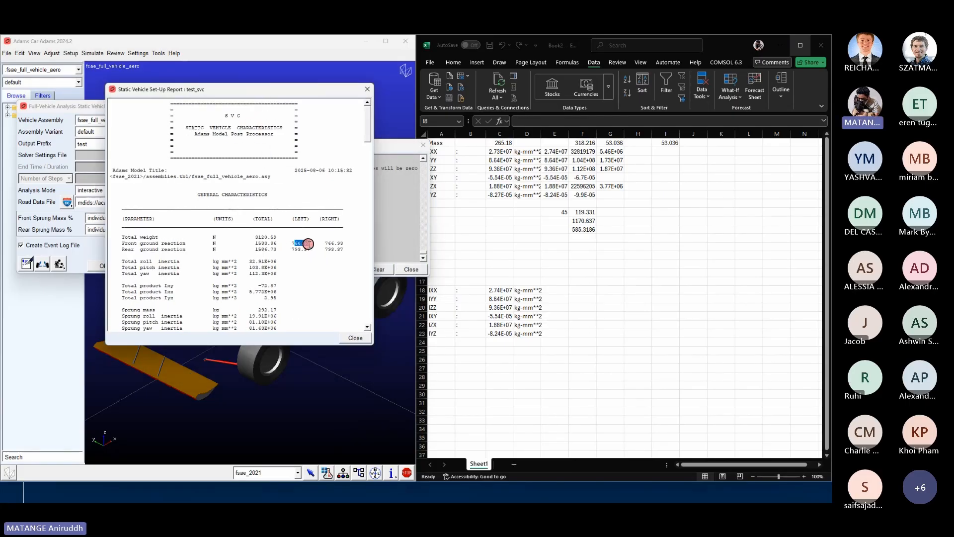
left_click(286, 259)
left_click_drag(290, 242, 349, 253)
left_click(335, 275)
Step: Enlarge the report to compare its ground reactions with the spreadsheet's target load, and close the report and the message window
scroll(334, 277, "up", 4, "ctrl")
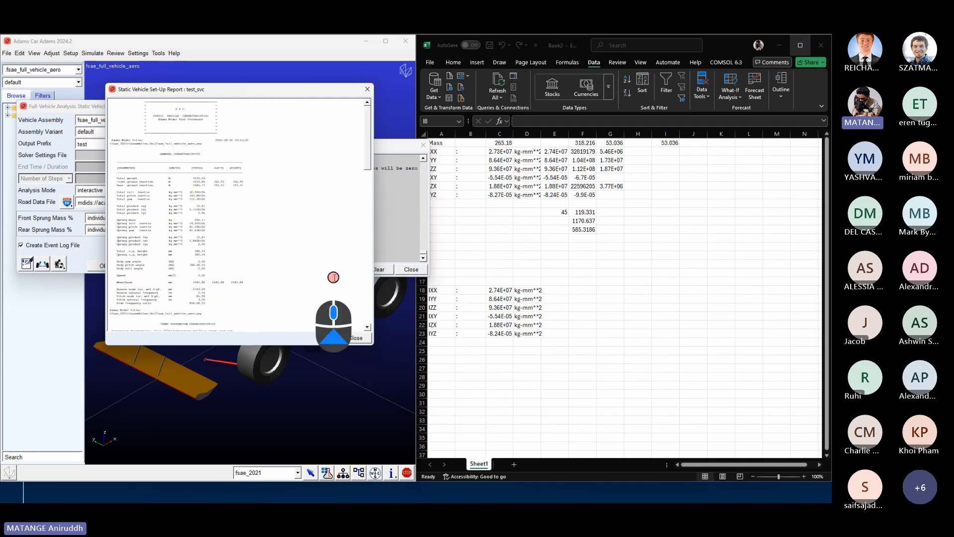
scroll(333, 277, "up", 5, "ctrl")
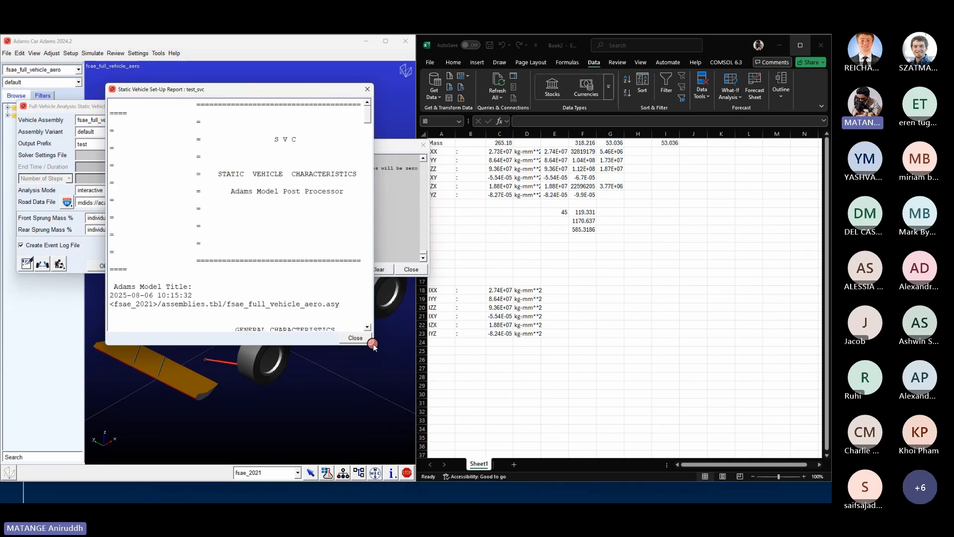
left_click_drag(373, 343, 612, 447)
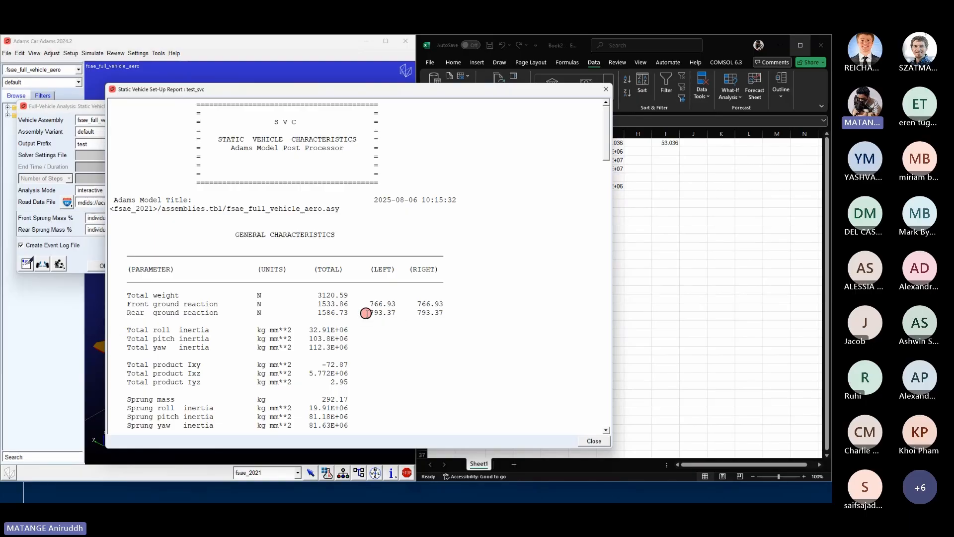
left_click_drag(360, 89, 273, 71)
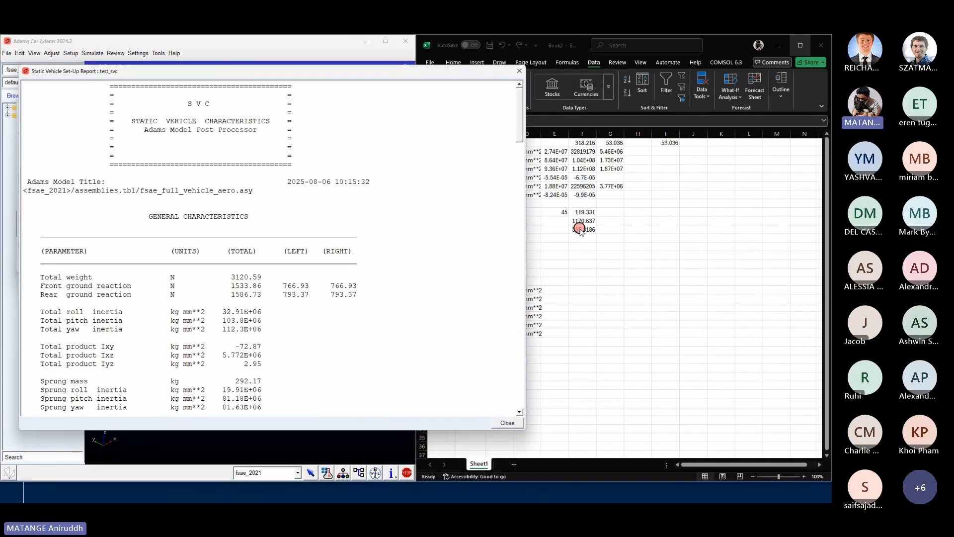
left_click(516, 70)
left_click(427, 276)
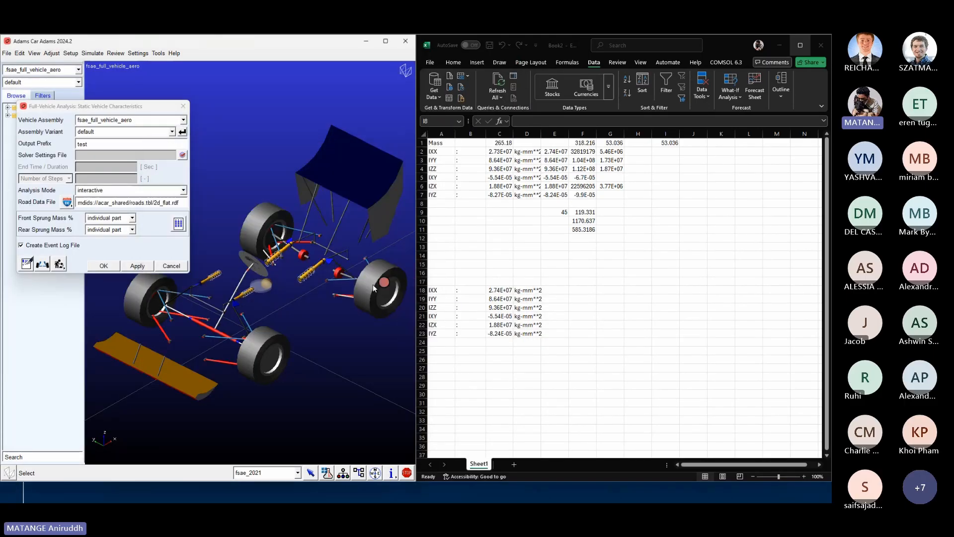
Step: Open the ges_chassis part for modification and transfer its 275.0,0.0,350.0 CM location into the part's Location, replacing the zeros
right_click(288, 297)
mouse_move(386, 305)
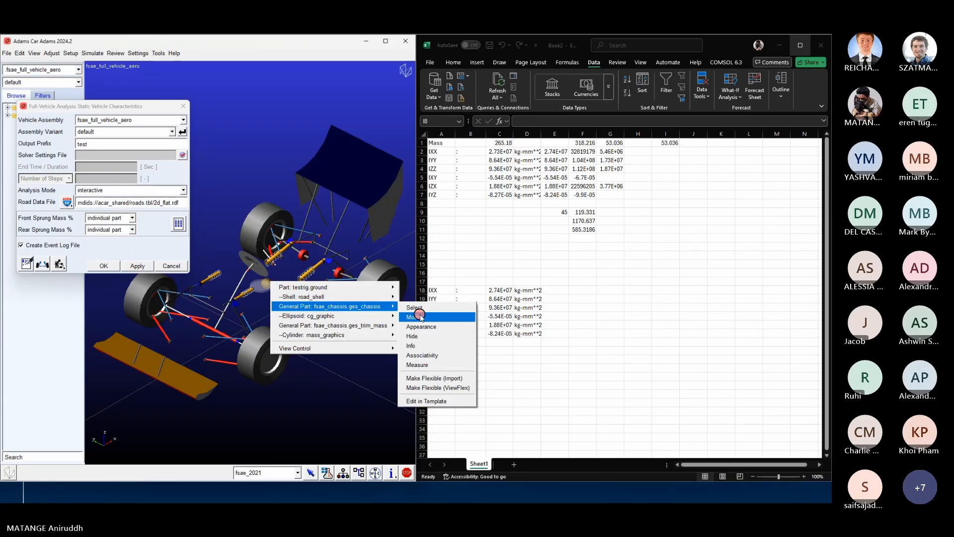
left_click(416, 316)
triple_click(253, 255)
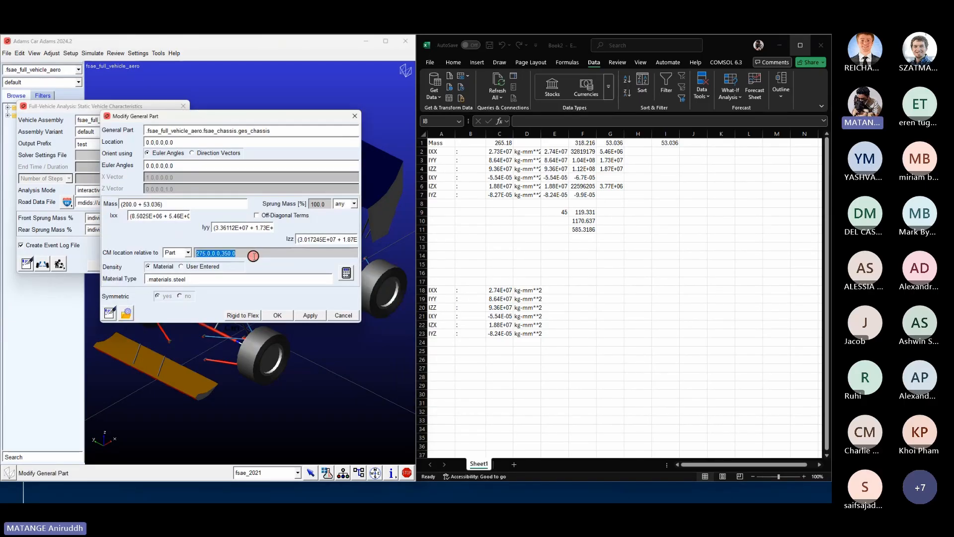
key("ctrl+x")
double_click(184, 142)
key("ctrl+v")
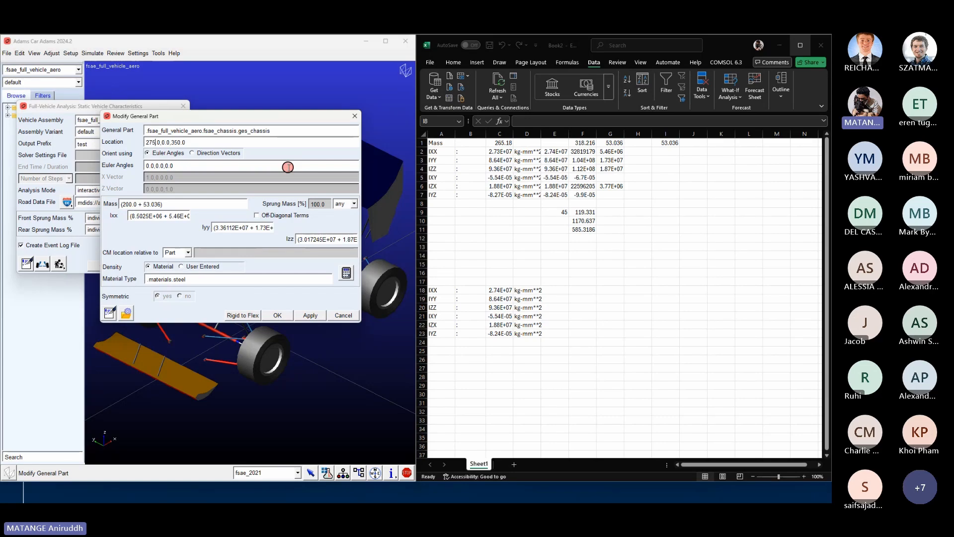
Step: Set the X coordinate of the chassis part's location to 300 and apply the change
left_click_drag(246, 117, 452, 118)
left_click(356, 139)
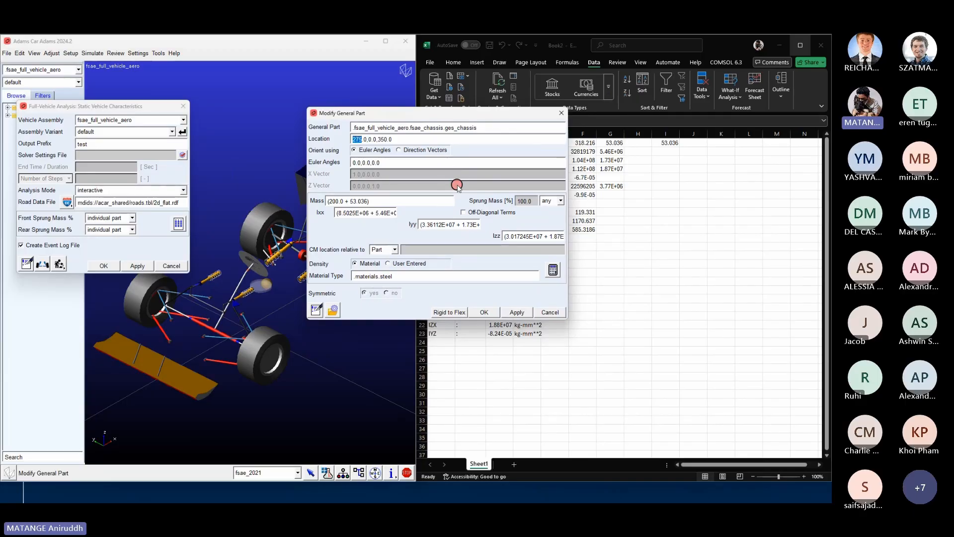
type("300")
left_click(525, 308)
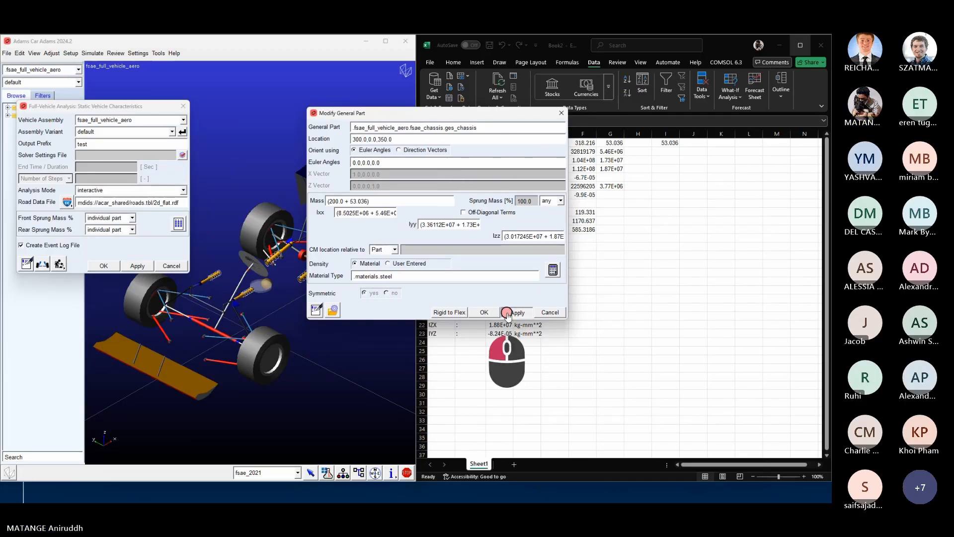
Step: Rerun the static vehicle characteristics analysis, check the rear ground reactions, and close the report and message window
left_click(119, 244)
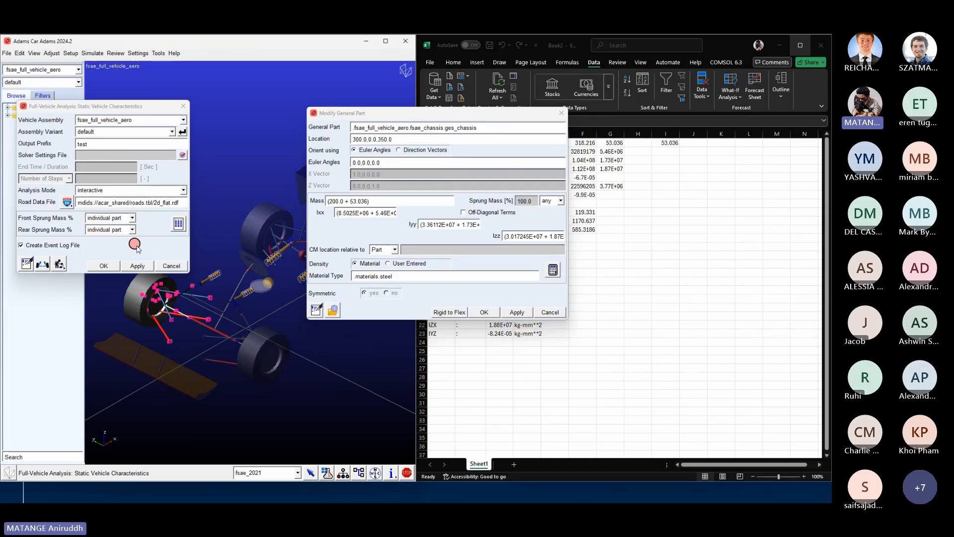
left_click(137, 266)
left_click(398, 267)
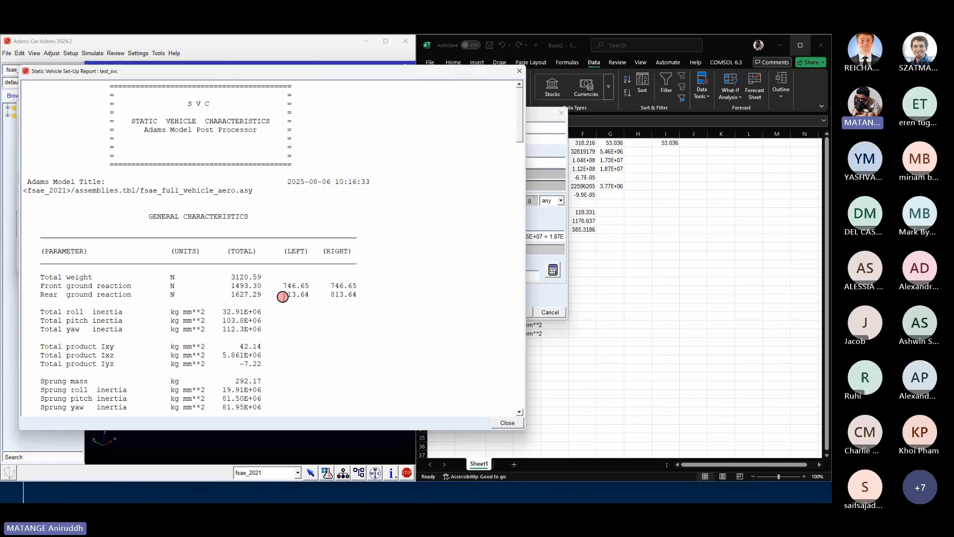
left_click_drag(283, 296, 357, 295)
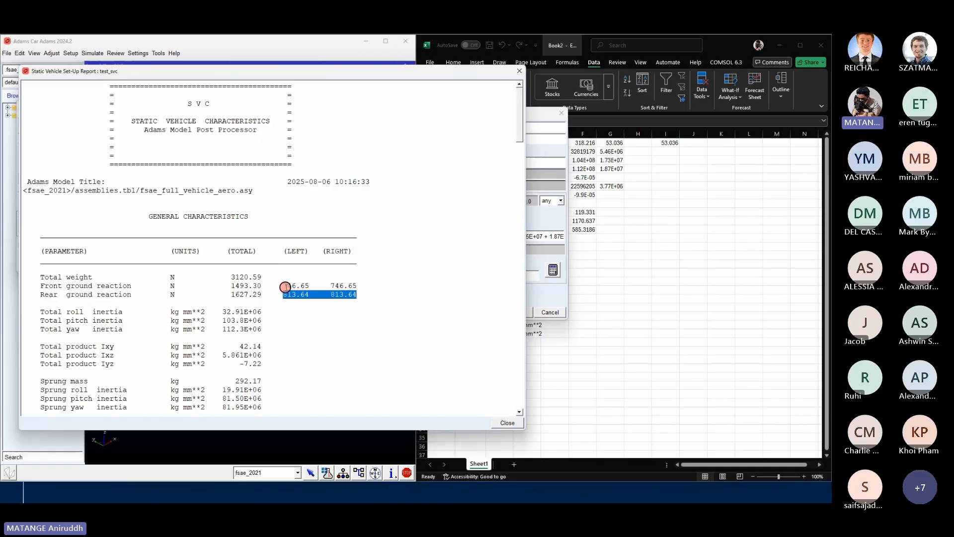
left_click(519, 71)
left_click(423, 145)
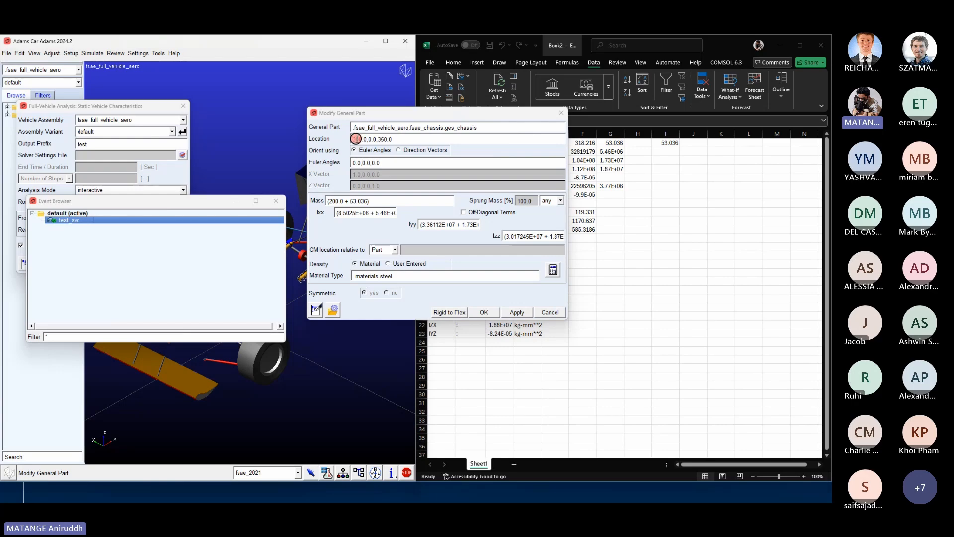
Step: Set the X coordinate of the chassis part's location to 400, apply it and rerun the static vehicle characteristics analysis
left_click(356, 139)
type("40")
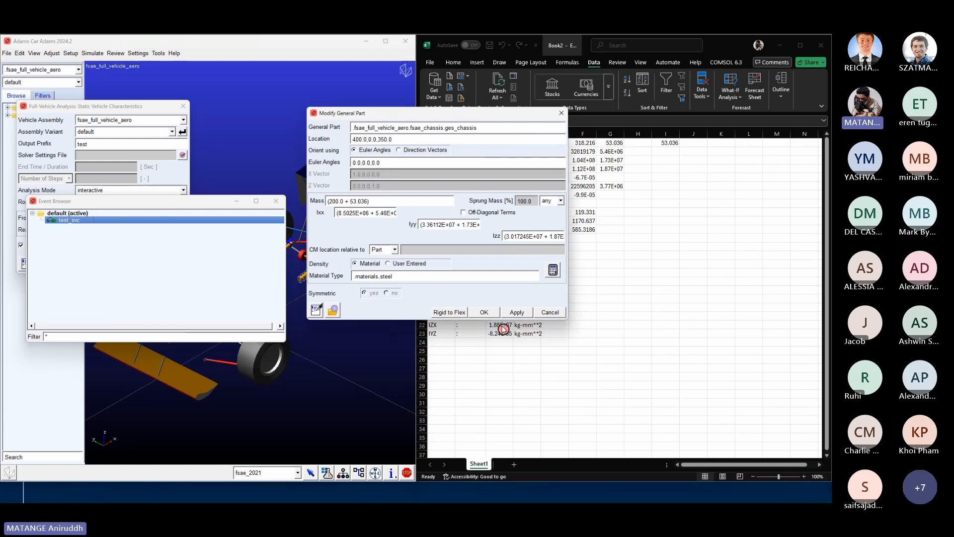
left_click(508, 309)
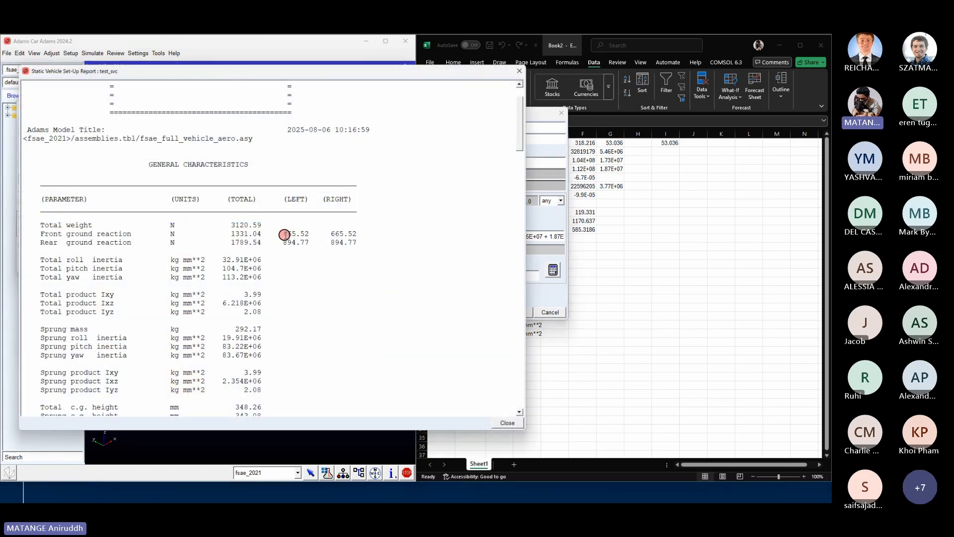
Step: Check the left front ground reaction in the new report, and close the report and message window
double_click(284, 233)
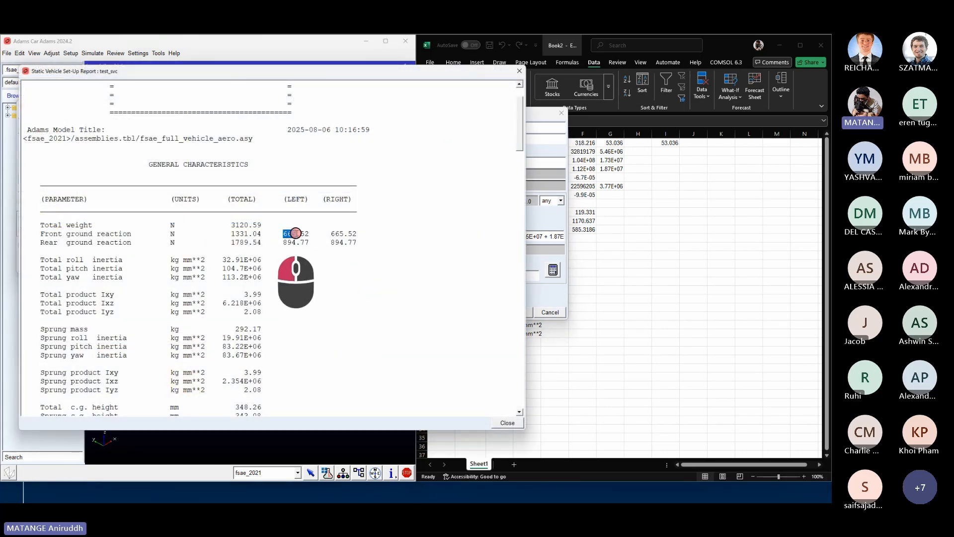
left_click(519, 70)
left_click(422, 146)
Step: Check the left front ground reaction in the latest static vehicle report, and close the report, message window and event browser
left_click(355, 139)
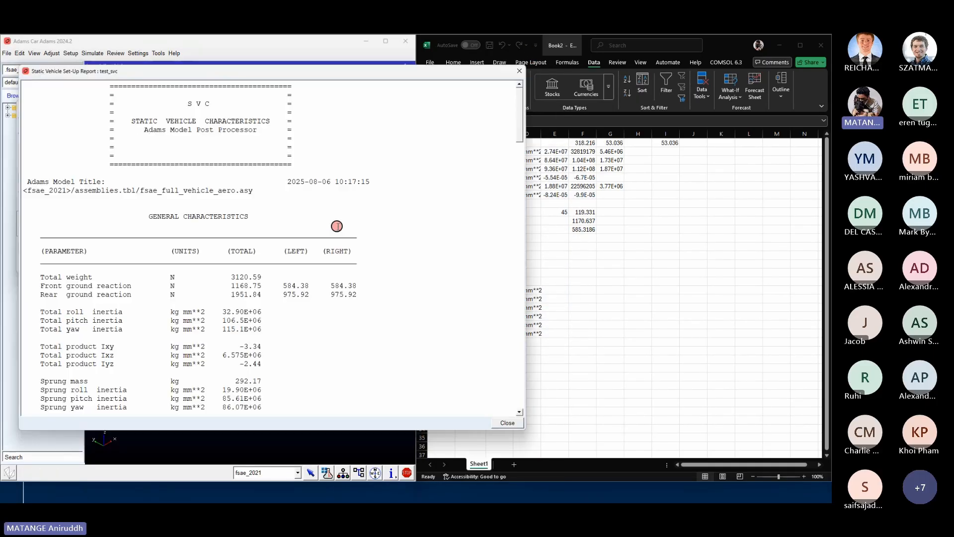
double_click(287, 285)
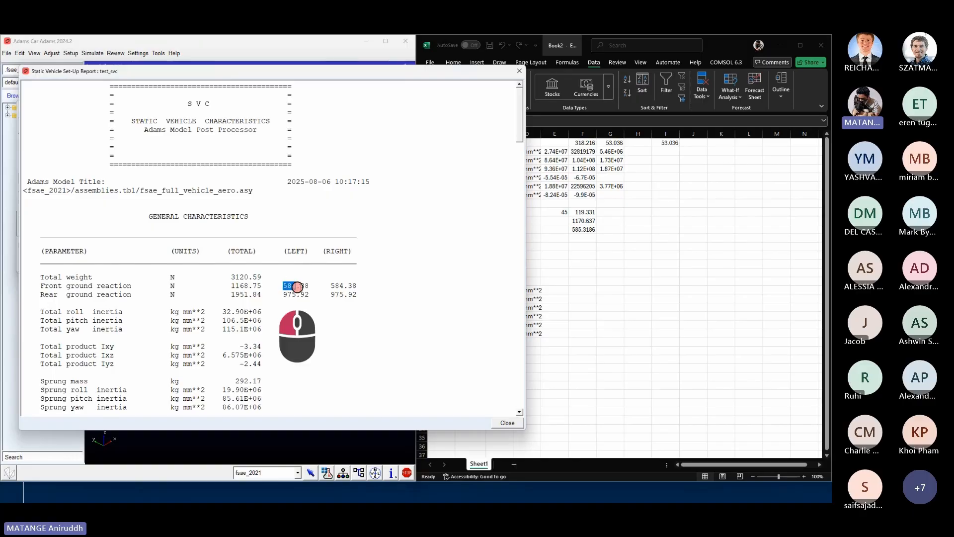
left_click(418, 226)
left_click(520, 69)
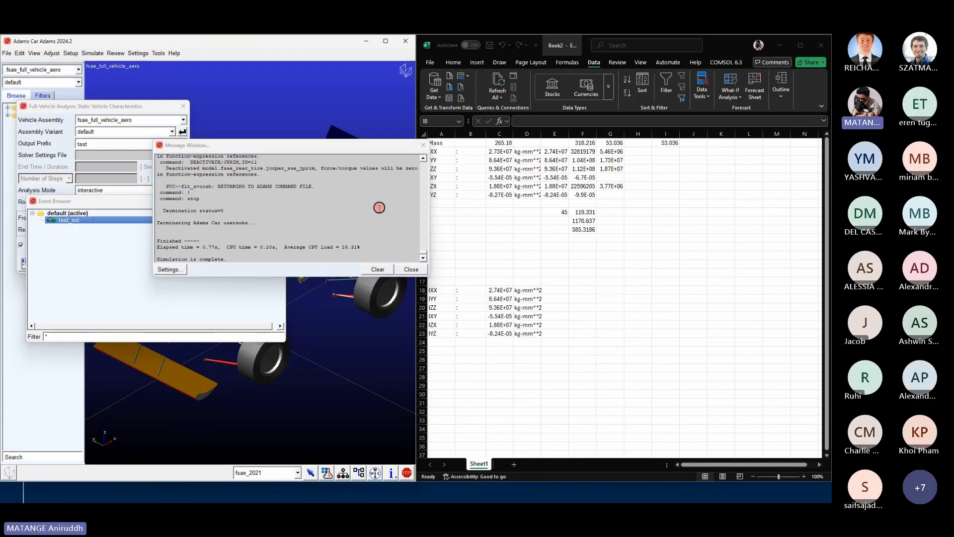
left_click(409, 269)
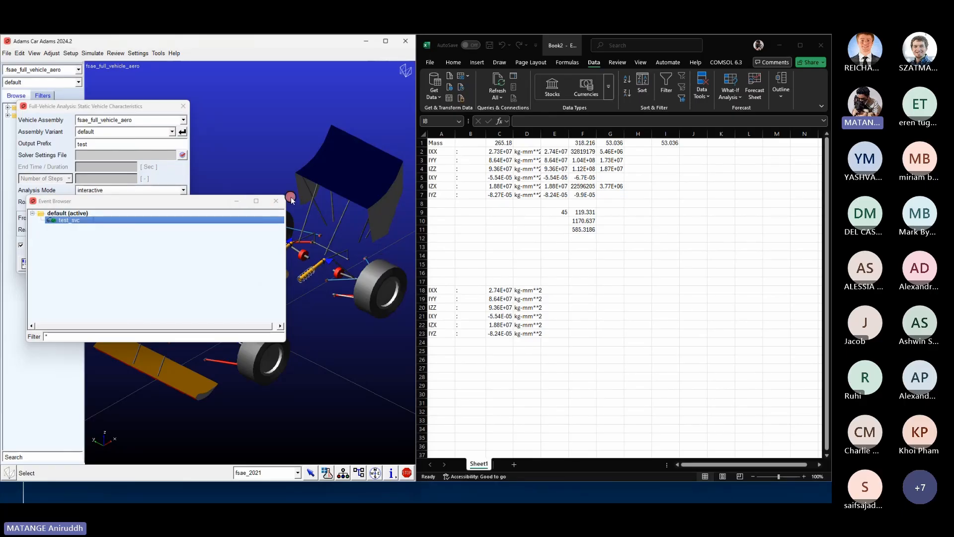
left_click(277, 201)
left_click(7, 53)
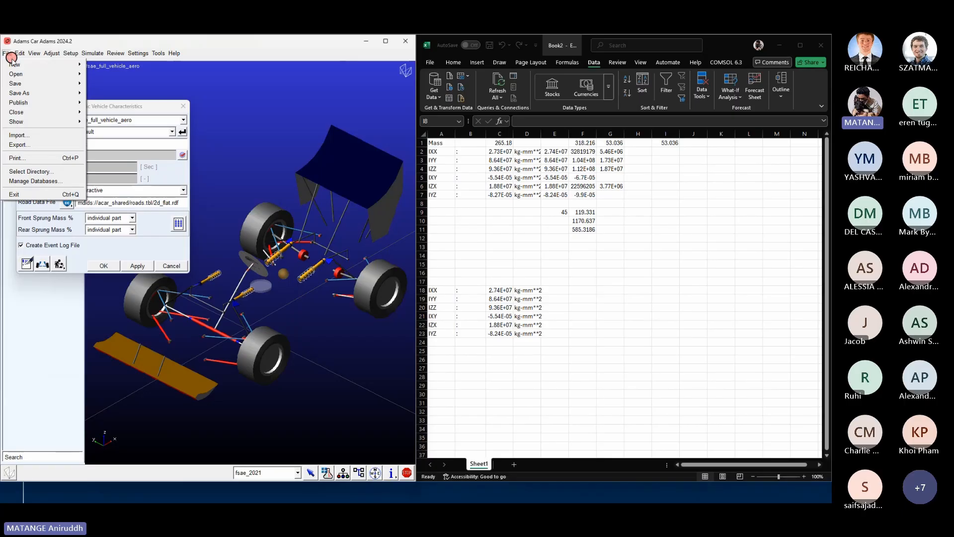
mouse_move(17, 83)
left_click(114, 89)
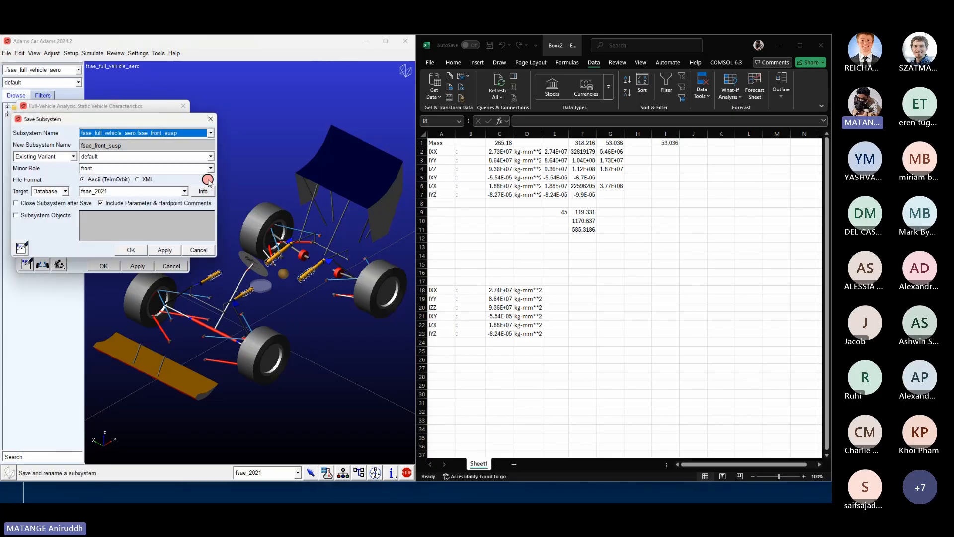
left_click(137, 133)
scroll(175, 171, "down", 3)
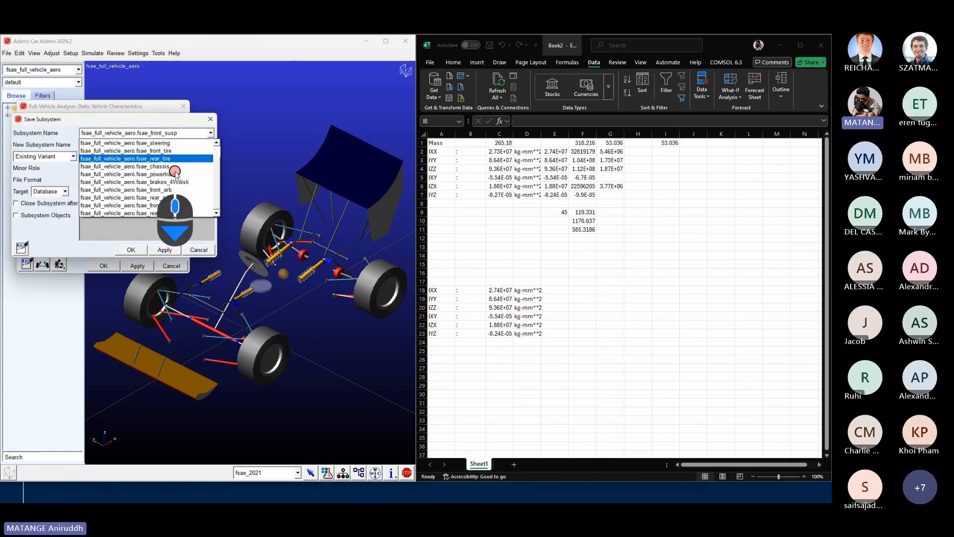
scroll(175, 171, "up", 2)
left_click(182, 184)
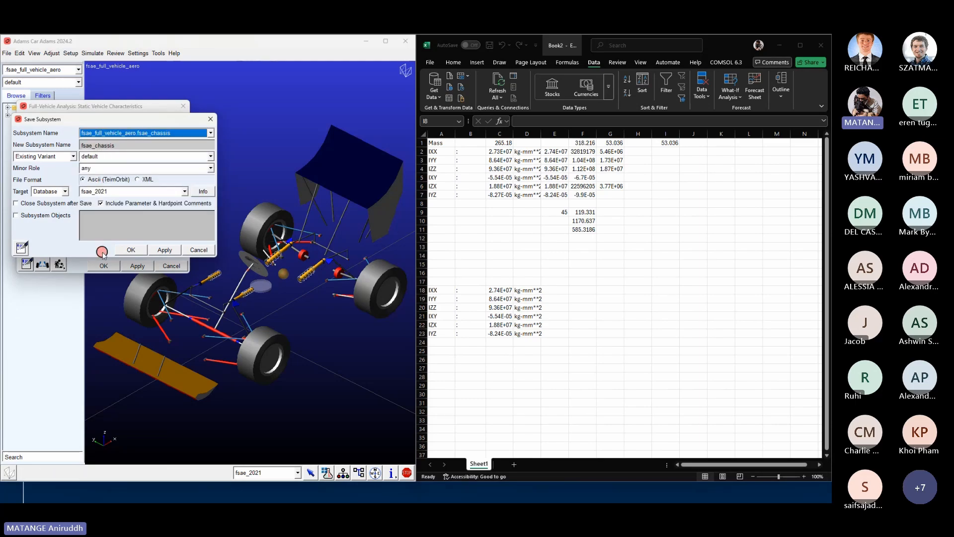
left_click(202, 249)
left_click(193, 135)
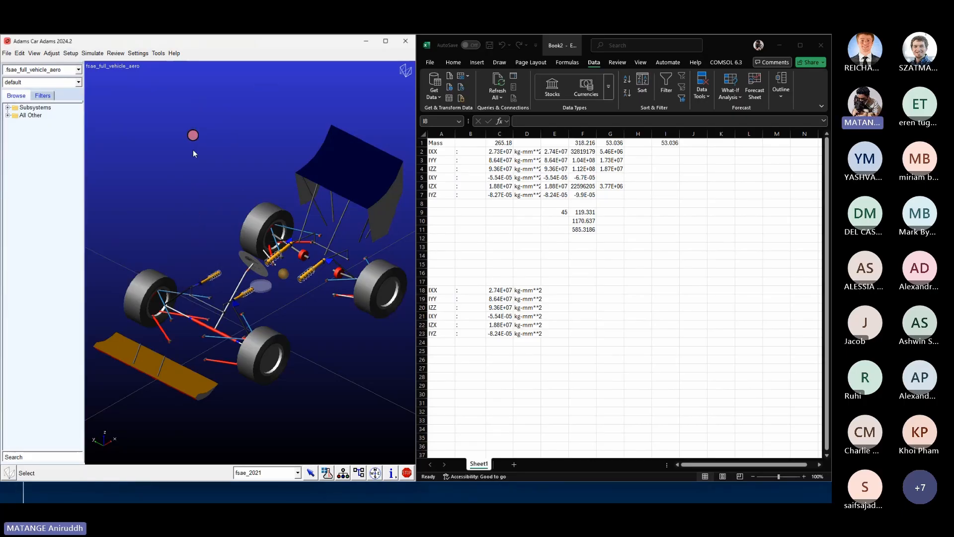
Step: Open the parameter variable table for the fsae_brakes_4Wdisk subsystem and enlarge it to show every variable
key("alt+Tab")
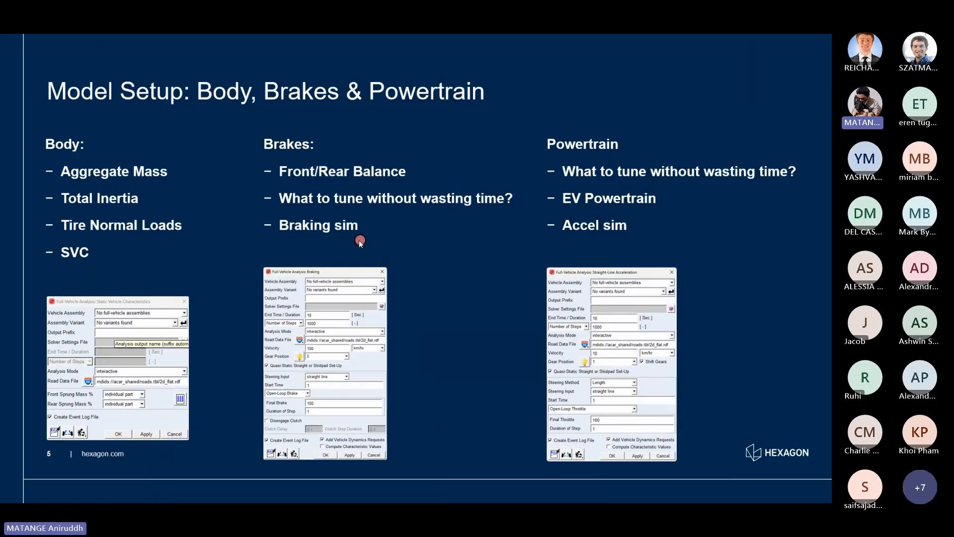
key("alt+Tab")
left_click(90, 52)
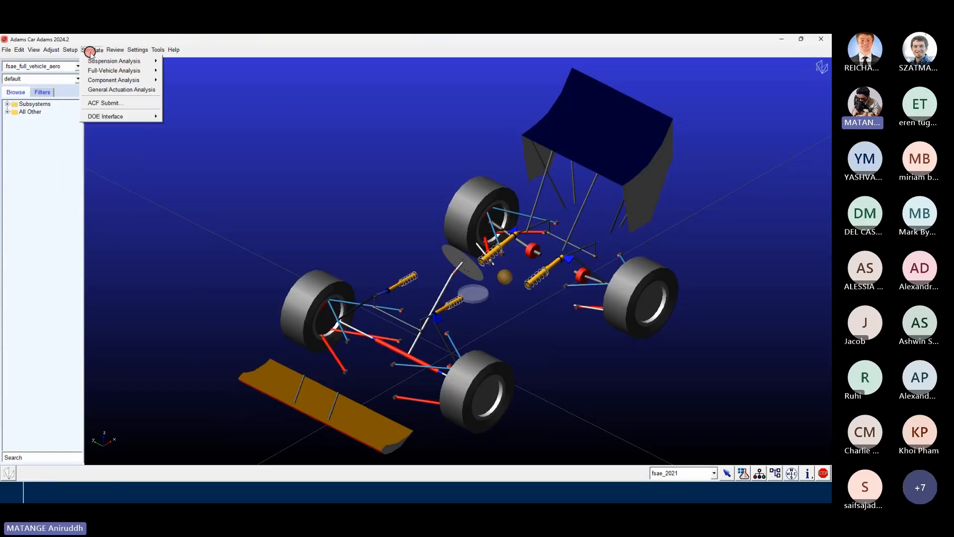
left_click(52, 50)
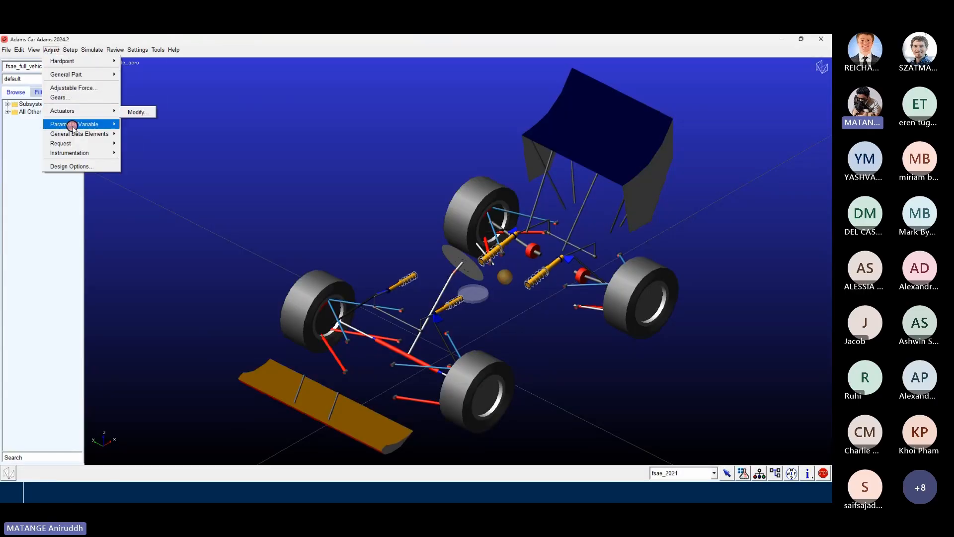
mouse_move(72, 127)
left_click(141, 138)
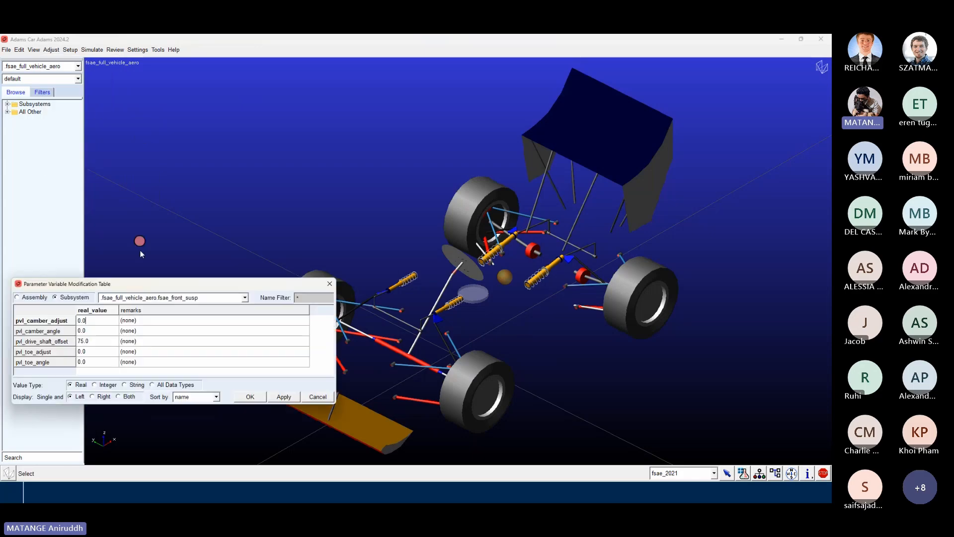
left_click_drag(141, 285, 223, 144)
left_click(222, 155)
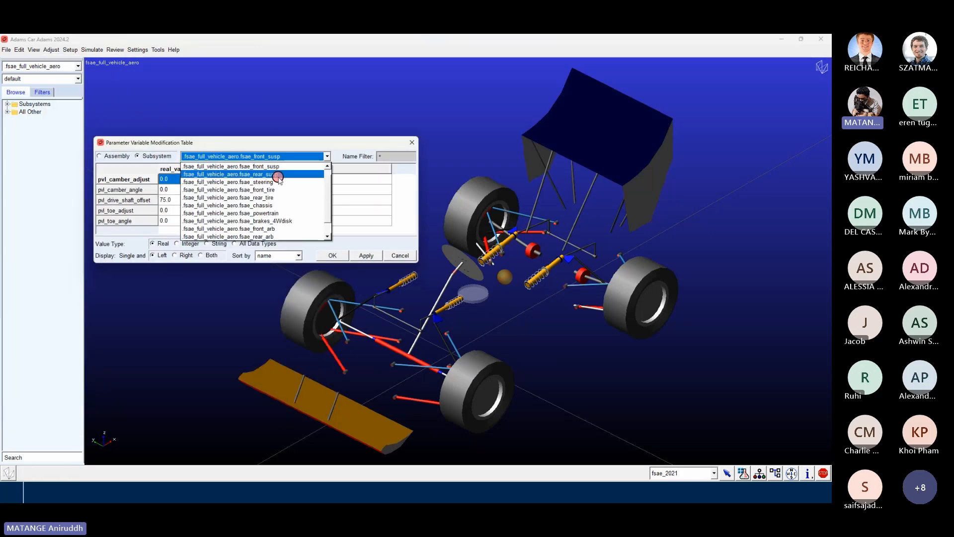
left_click(276, 222)
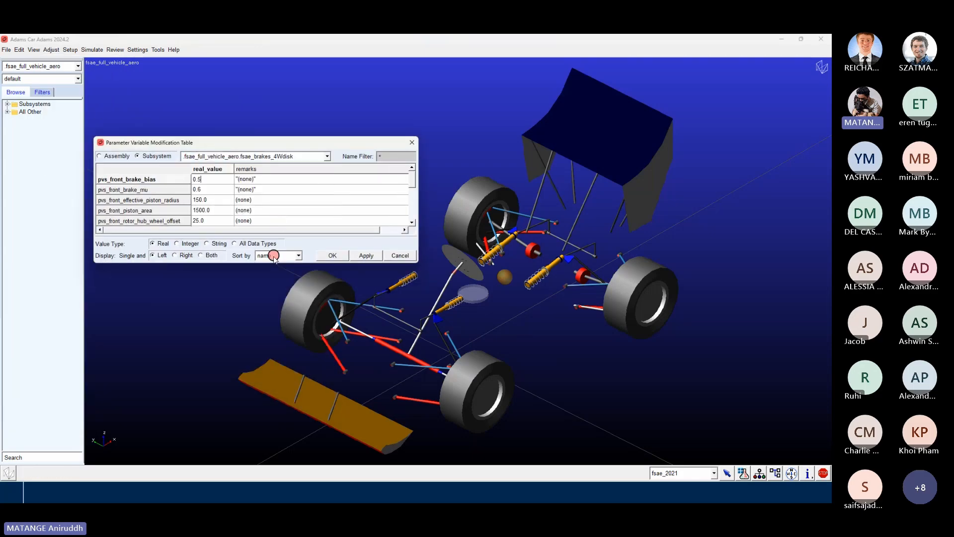
left_click_drag(268, 262, 255, 393)
Step: Highlight the front brake bias and front brake friction values in the brake parameter table
left_click(211, 180)
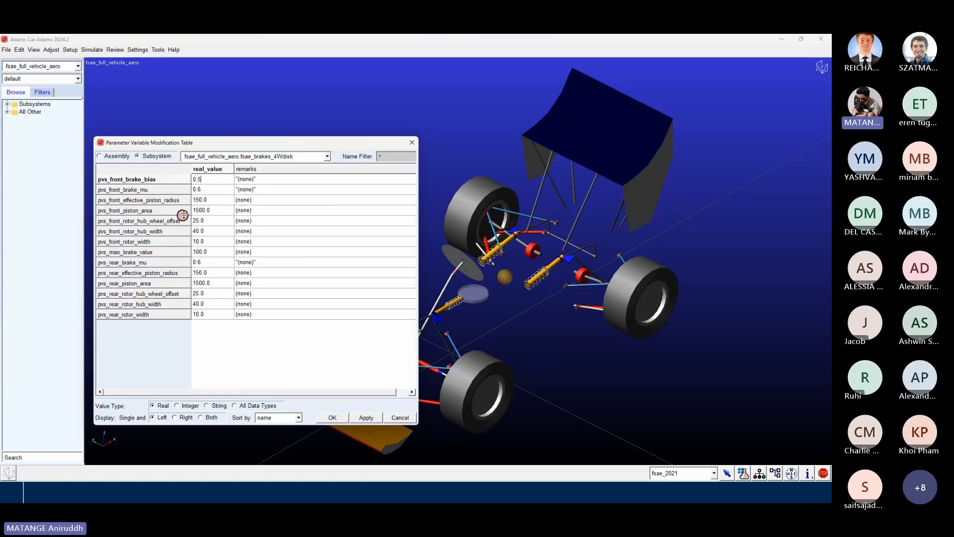
left_click(221, 191)
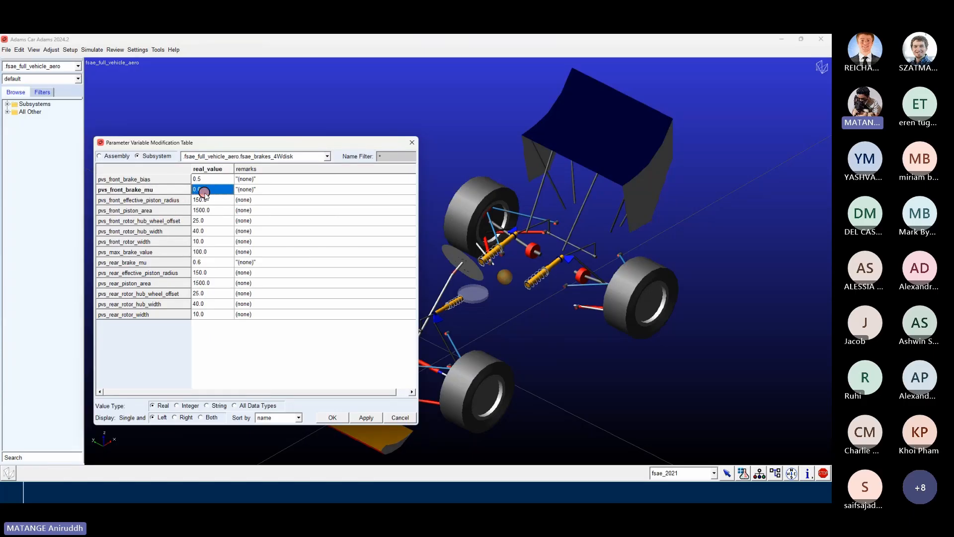
left_click(228, 180)
left_click(218, 191, "ctrl")
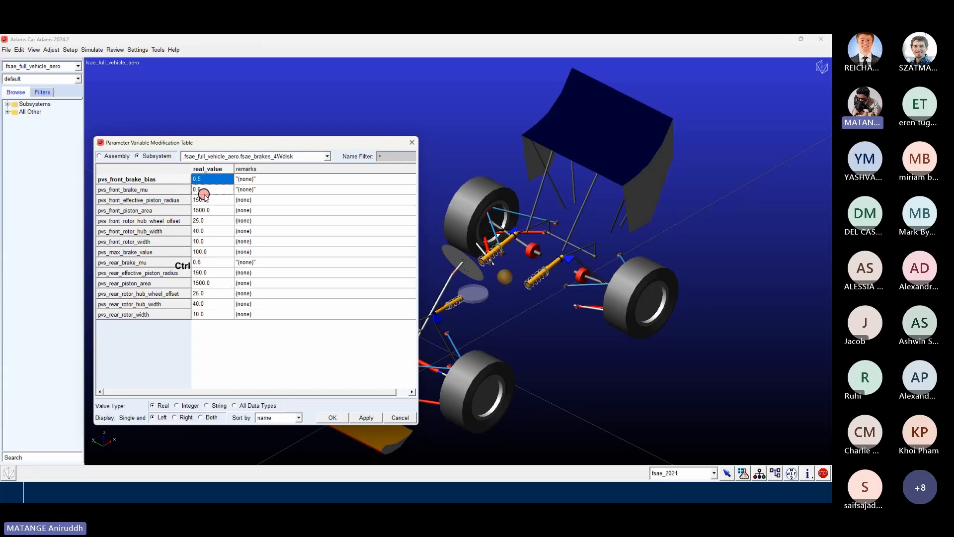
left_click(213, 200, "ctrl")
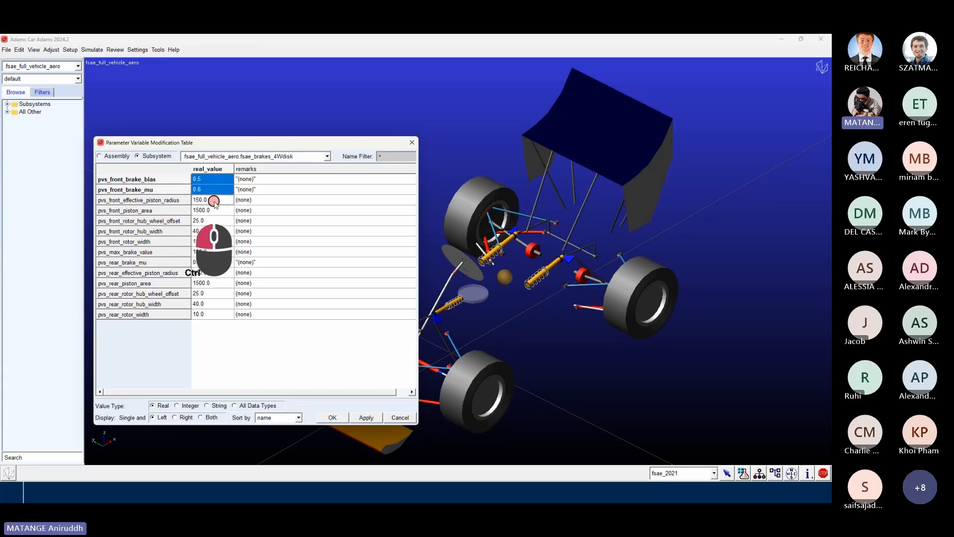
left_click(213, 208, "ctrl")
left_click(214, 208, "ctrl")
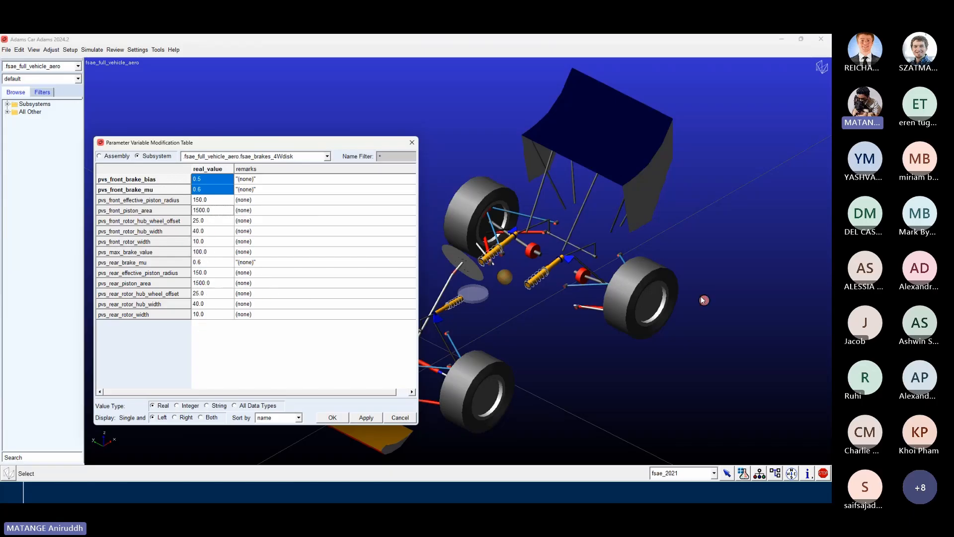
Step: Switch the model to wireframe display and examine one of the wheel assemblies up close
left_click(628, 365)
key("shift+s")
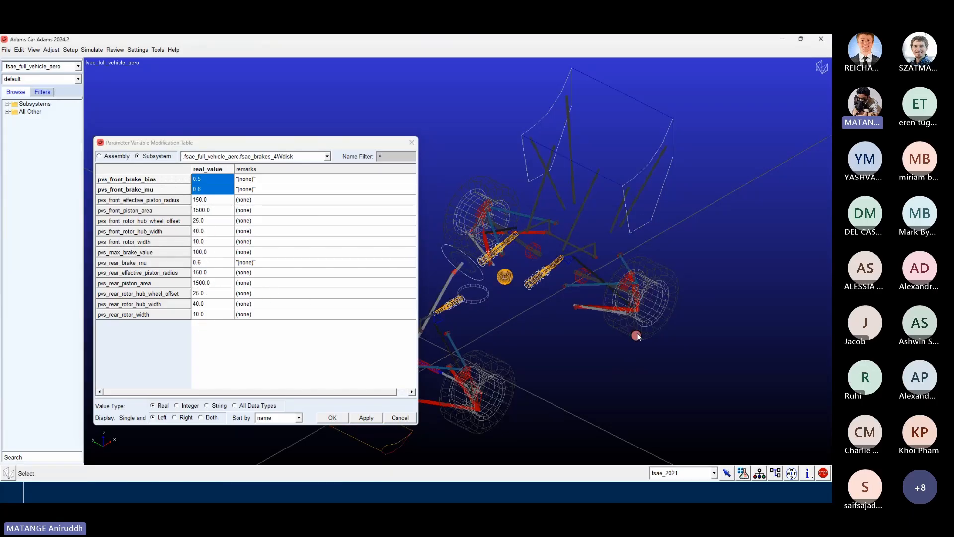
key("t")
left_click_drag(642, 318, 571, 300)
scroll(571, 348, "up", 5)
left_click_drag(642, 322, 525, 242)
right_click(507, 247)
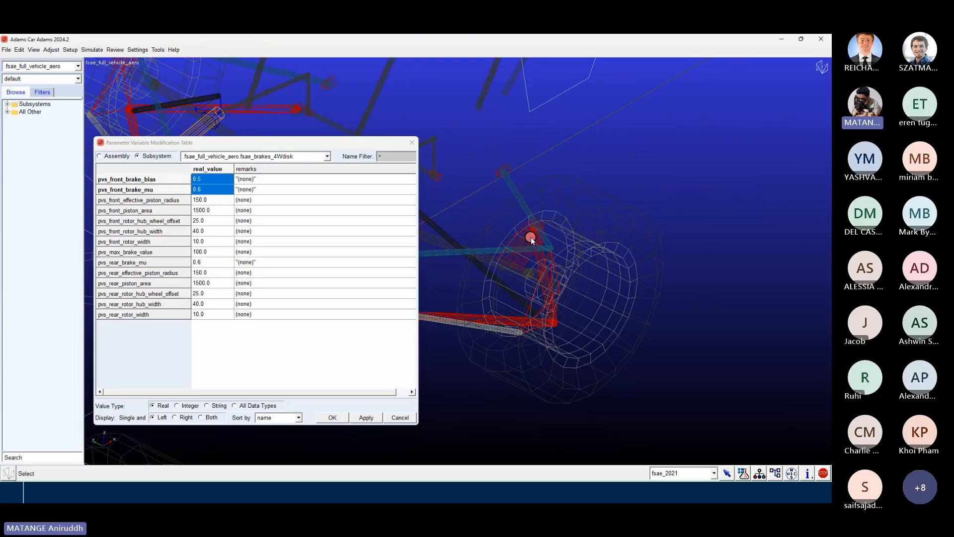
key("z")
left_click_drag(491, 152, 490, 175)
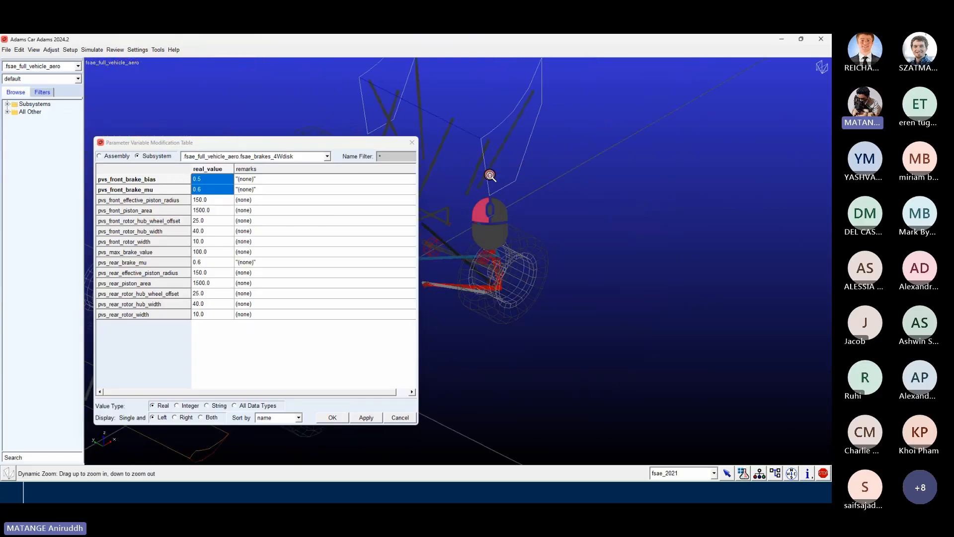
key("t")
Step: Highlight the front brake bias, friction, effective piston radius and piston area values together in the parameter table
left_click_drag(276, 148, 289, 131)
left_click(230, 183)
left_click(232, 161)
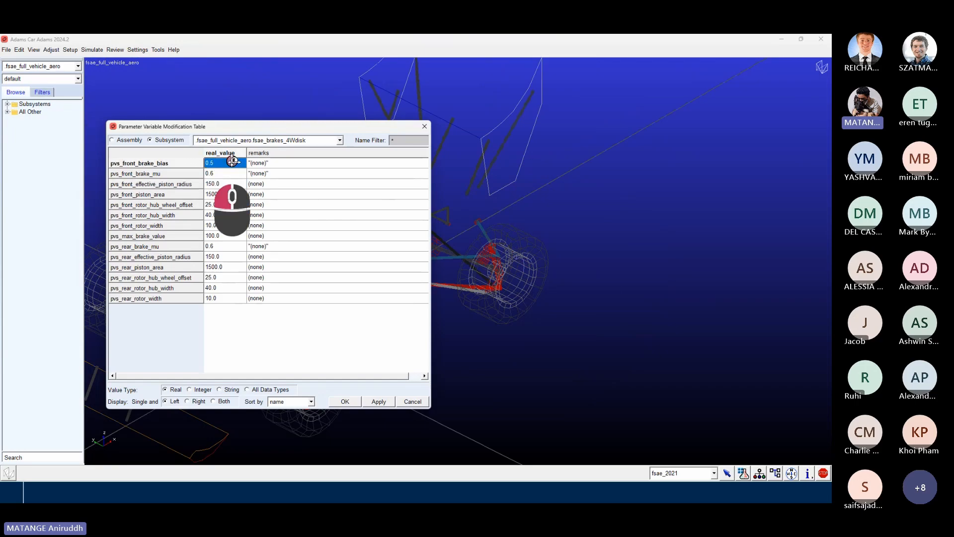
left_click_drag(232, 161, 230, 194)
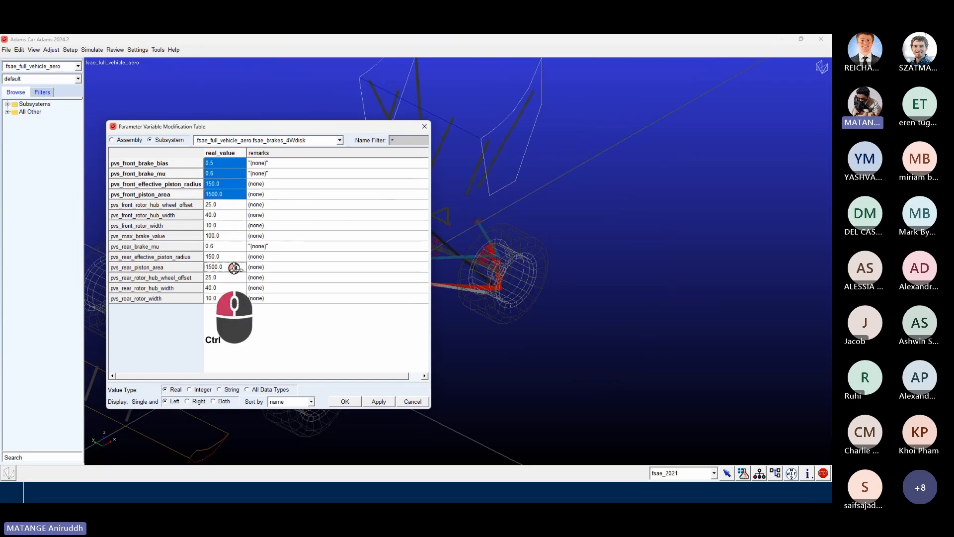
Step: Move the parameter table clear of the model and zoom out to show the whole vehicle
left_click_drag(340, 125, 693, 124)
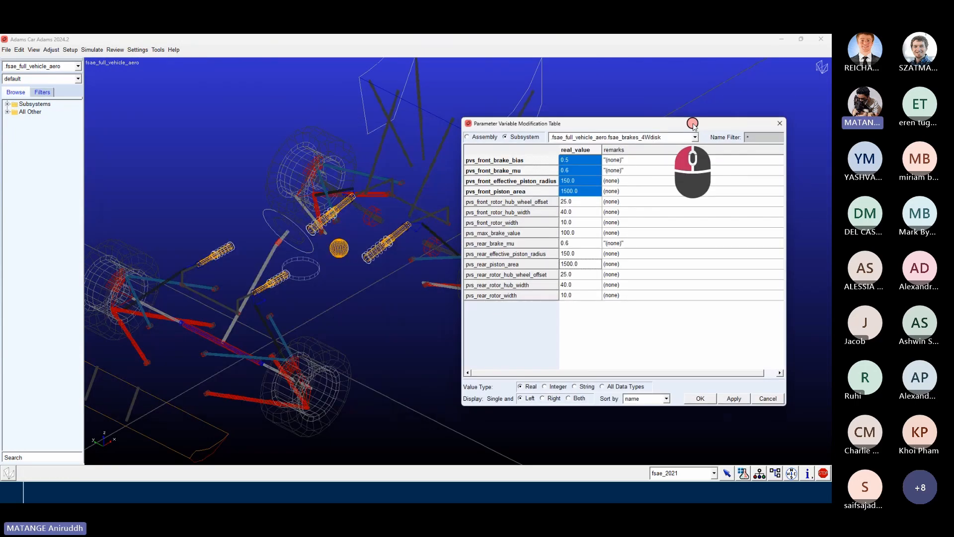
type("z")
left_click_drag(259, 124, 274, 168)
key("z")
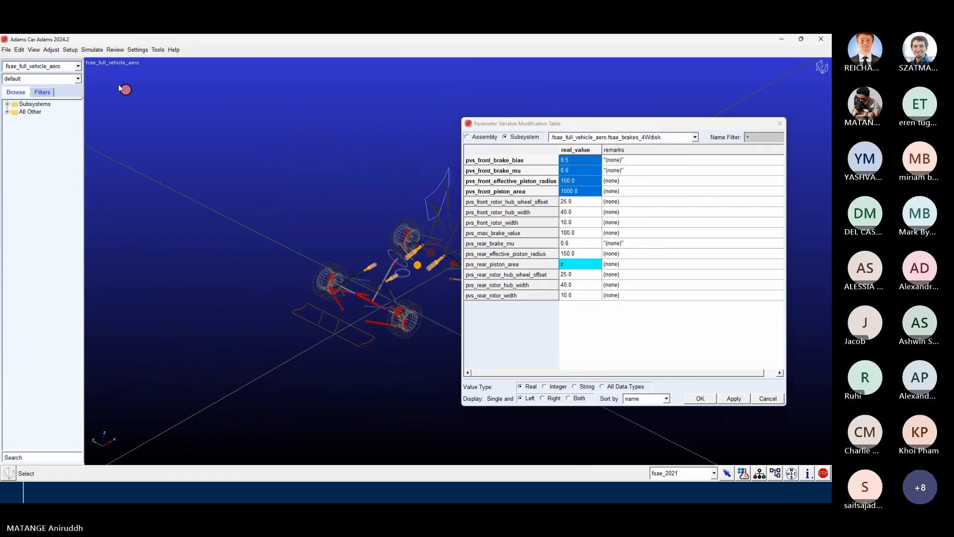
Step: Open the straight-line Braking full-vehicle analysis and place its dialog beside the model tree
left_click(92, 50)
mouse_move(114, 70)
mouse_move(202, 91)
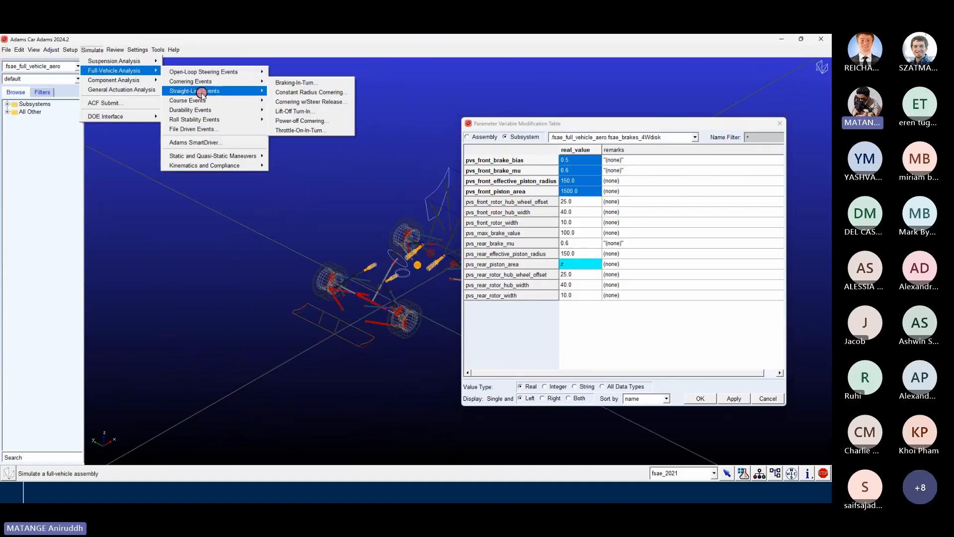
left_click(304, 116)
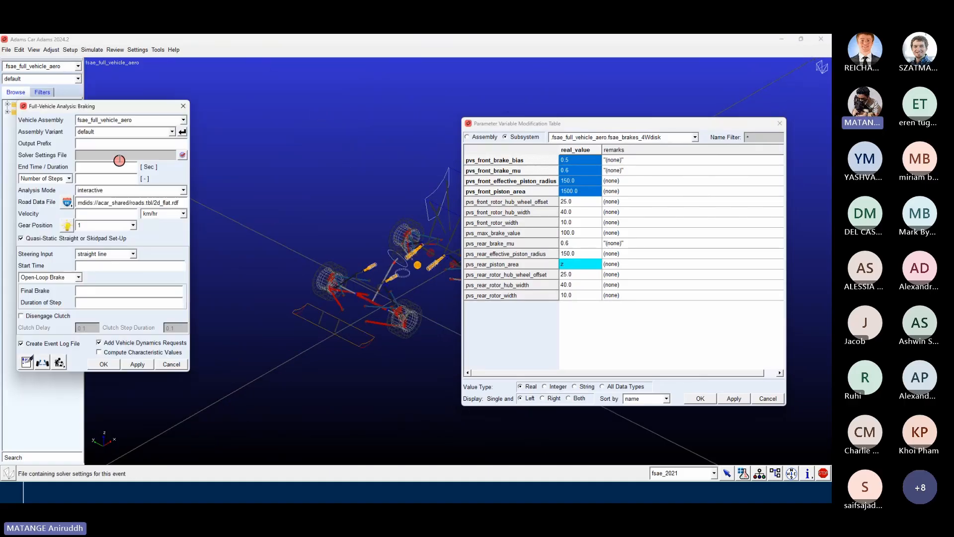
left_click(92, 49)
mouse_move(114, 70)
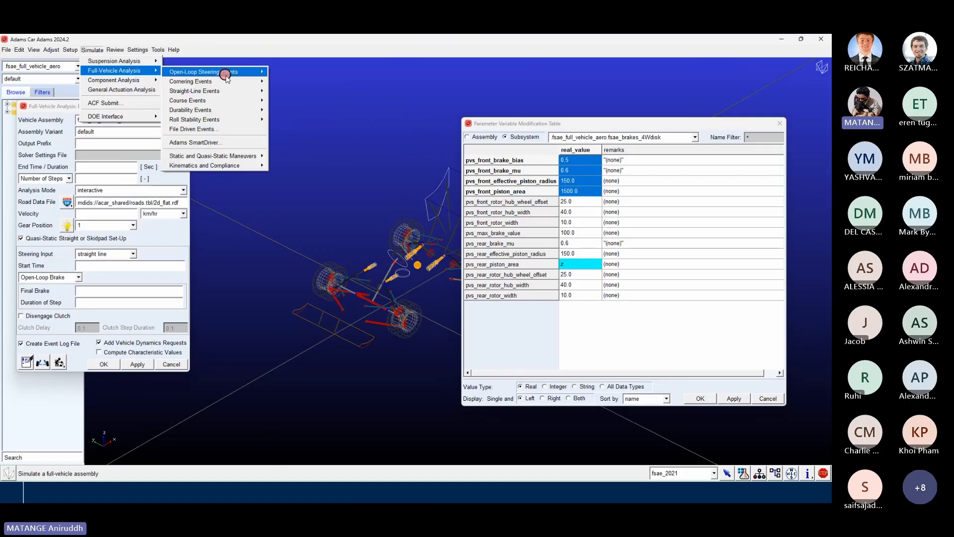
mouse_move(221, 112)
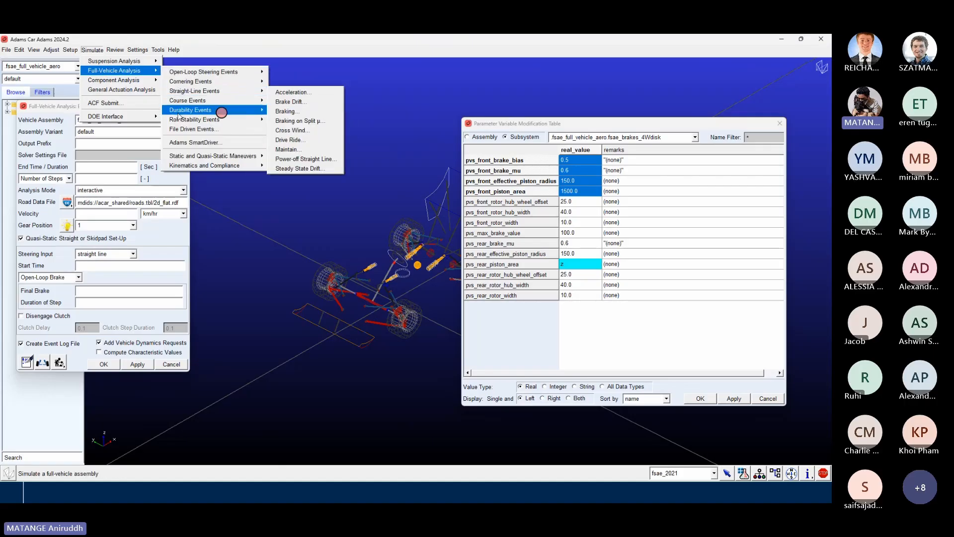
left_click_drag(30, 108, 140, 105)
Step: Set the braking analysis output prefix to test, the end time to 5 seconds and the number of steps to 500
left_click(185, 141)
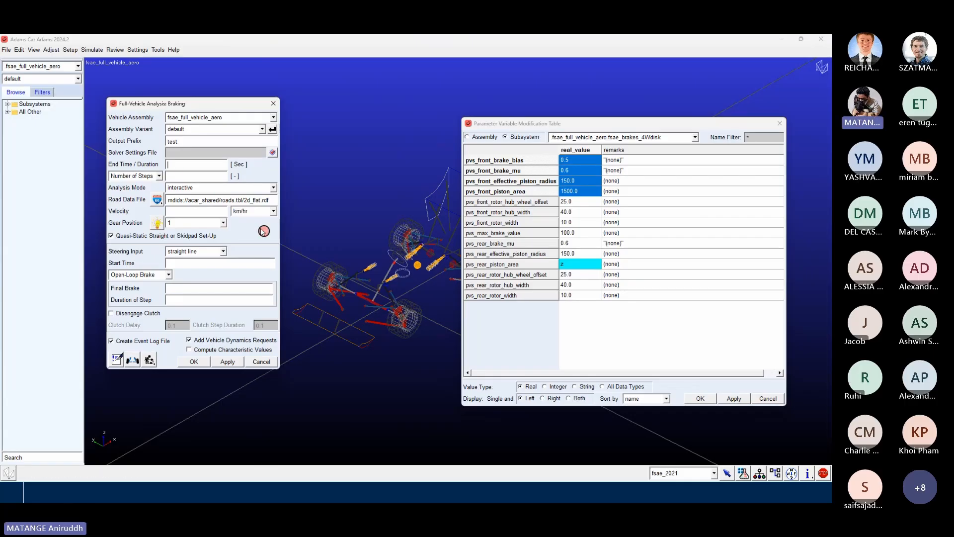
key("Tab")
key("Tab")
key("Tab")
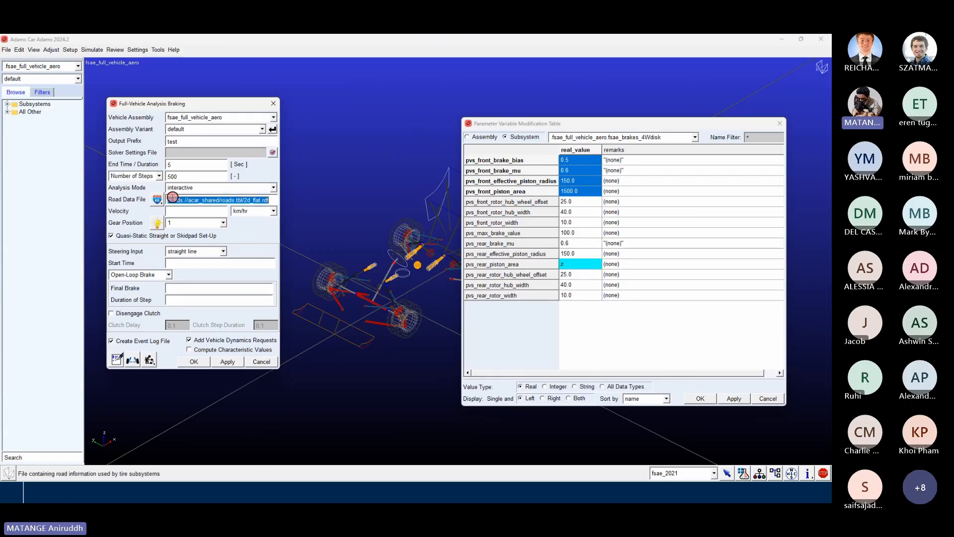
Step: Change the braking analysis output setting from number of steps to a step size of 0.01 seconds
left_click(132, 176)
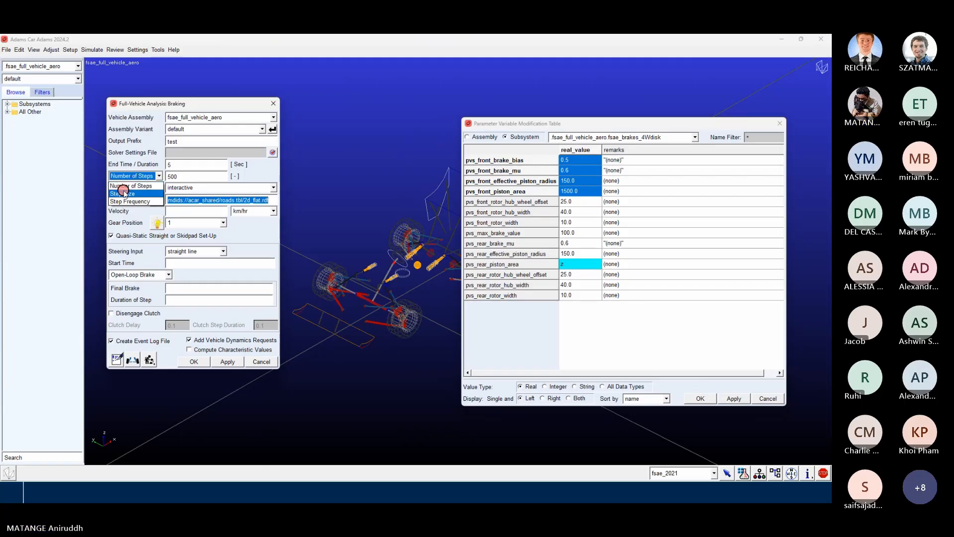
left_click(148, 186)
left_click_drag(205, 175, 150, 176)
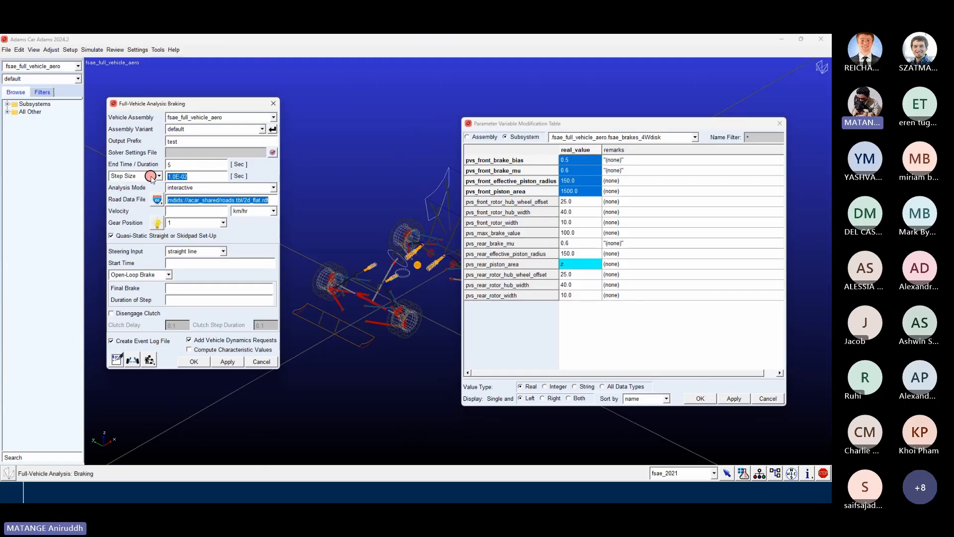
type("0.01")
left_click(294, 336)
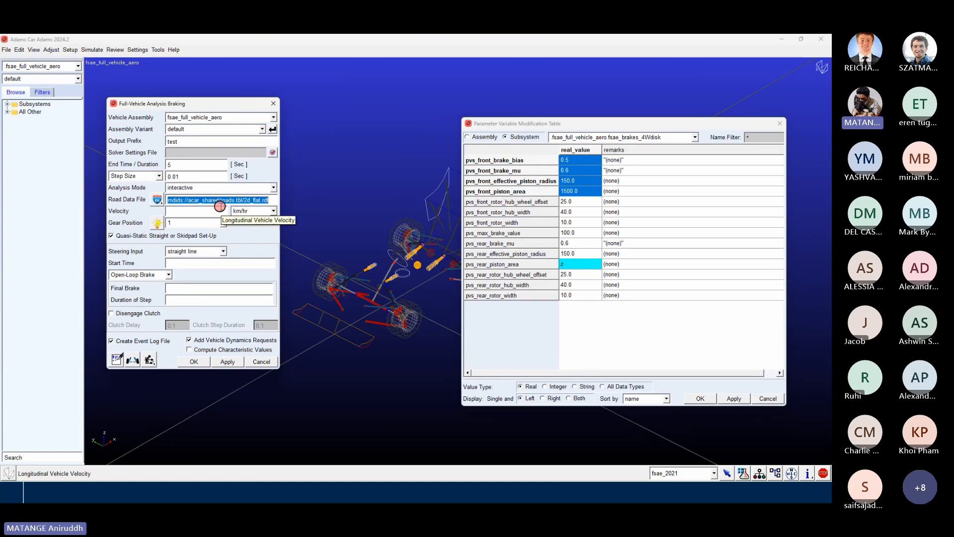
Step: Set the rear piston area, pvs_rear_piston_area, to 1500 in the brake subsystem's parameter table
left_click(578, 267)
type("1500")
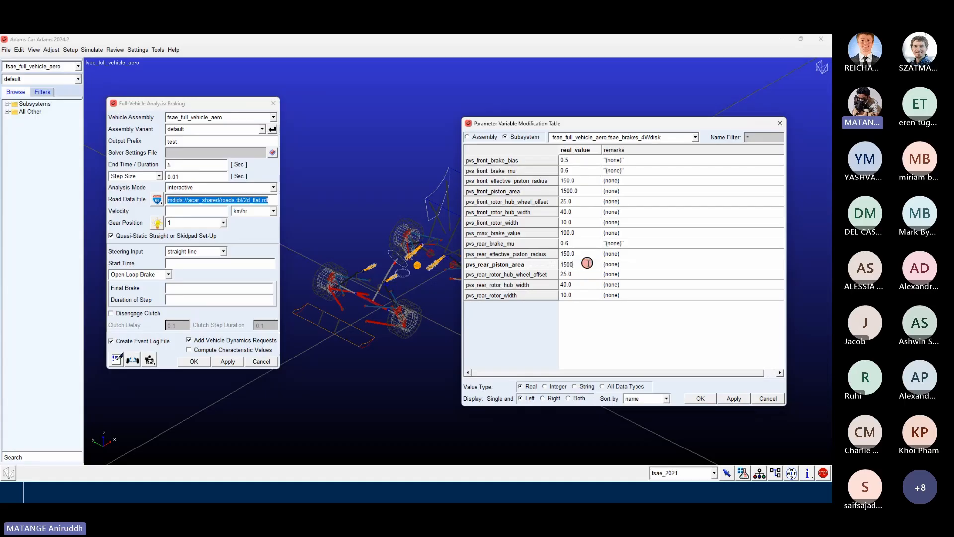
key("Tab")
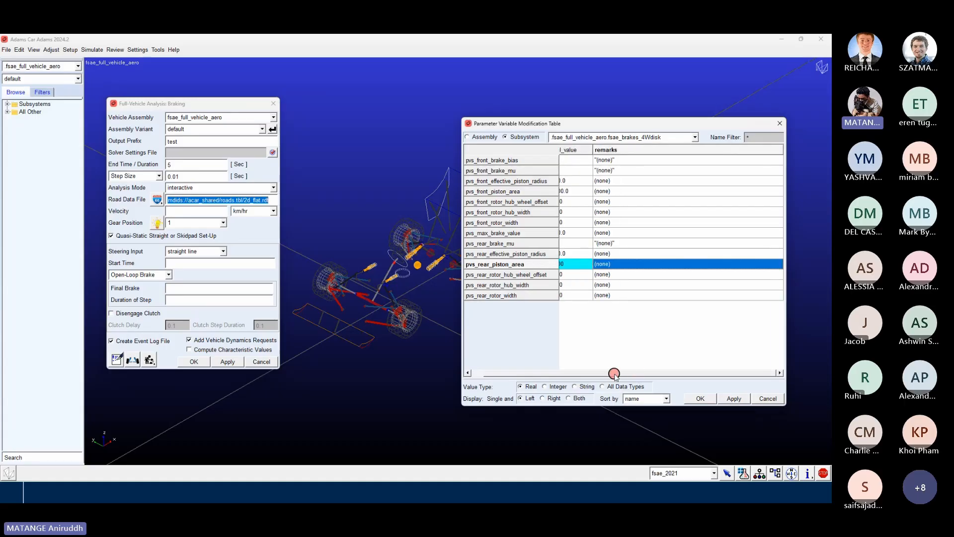
Step: Set the braking analysis velocity to 1000 km/hr and the gear position to 5
left_click(177, 211)
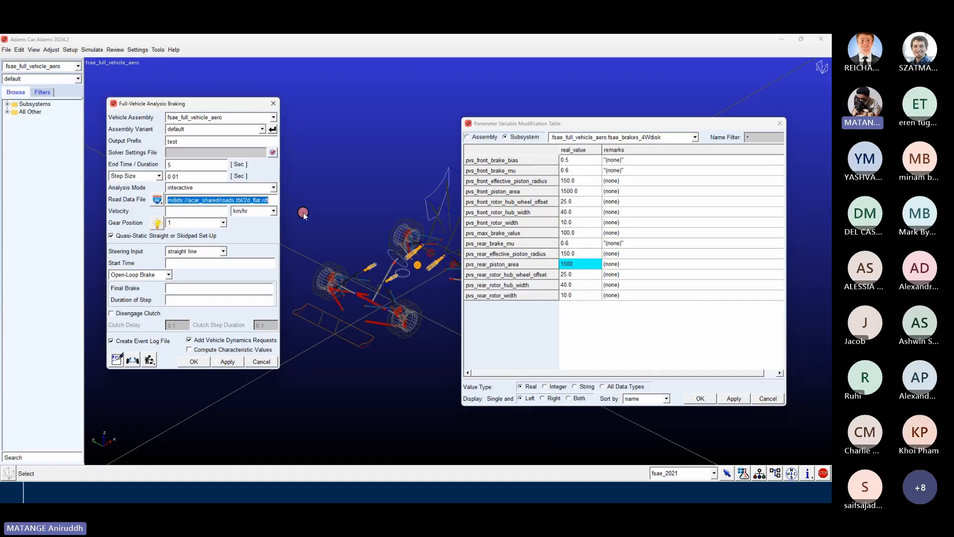
type("1000")
left_click(223, 222)
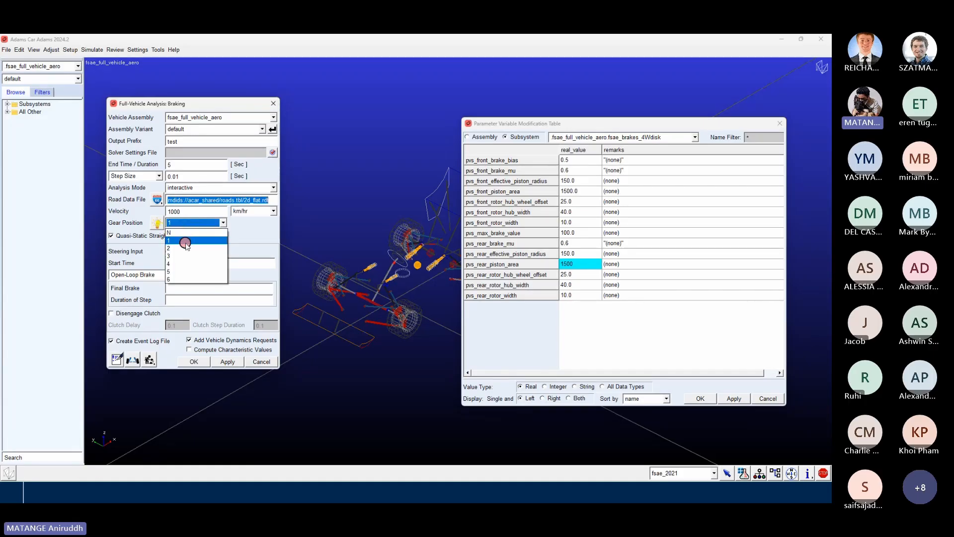
left_click(184, 272)
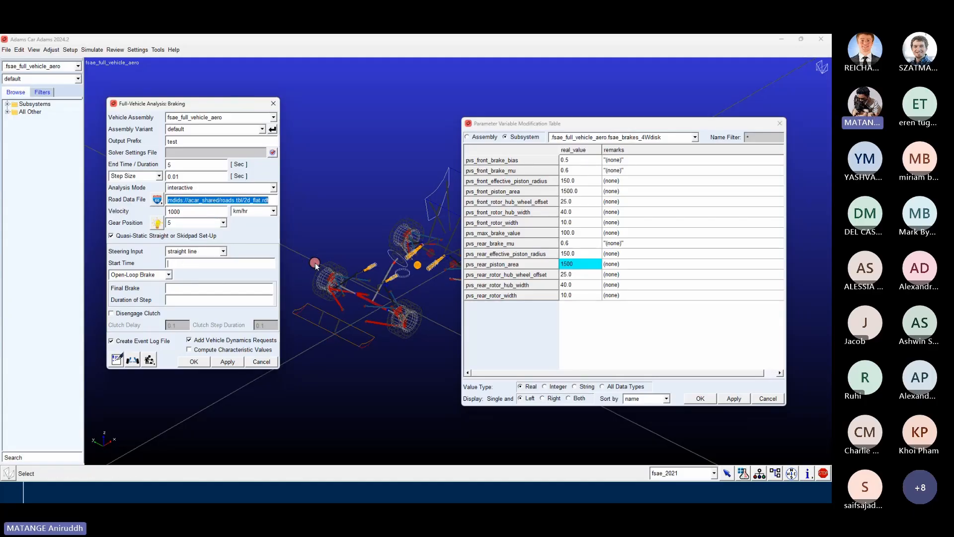
Step: Set the start time to 1, the open-loop final brake to 100 and the step duration to 1, and submit the braking analysis
key("Tab")
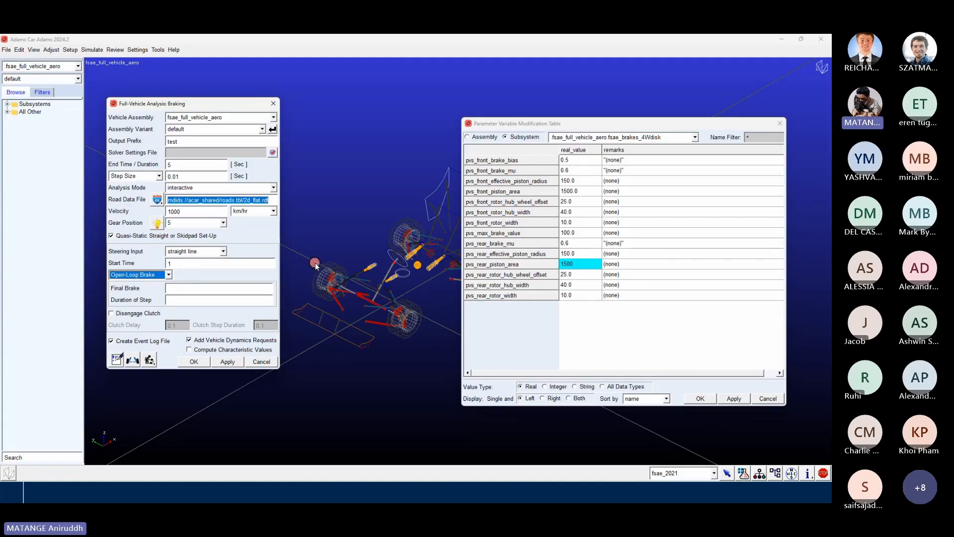
key("Tab")
type("100")
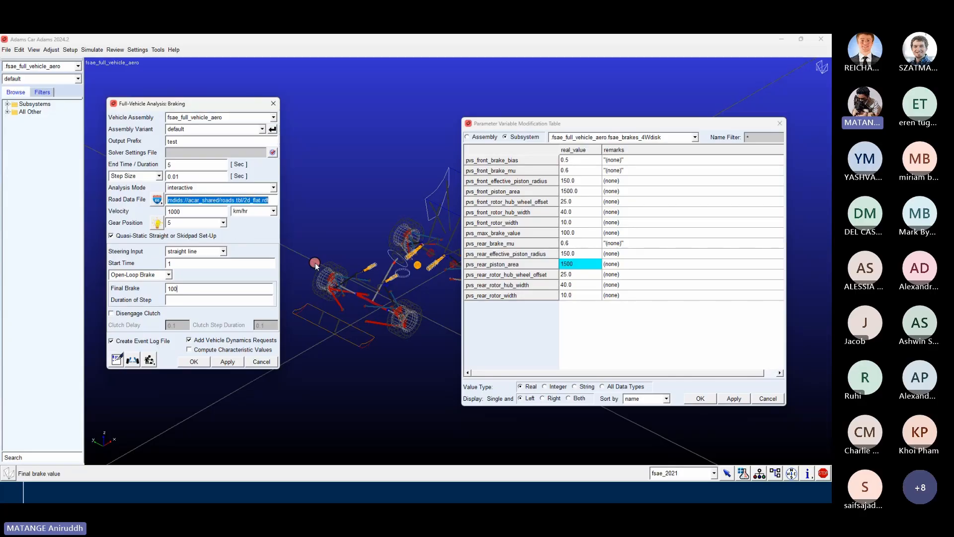
key("Tab")
left_click(238, 362)
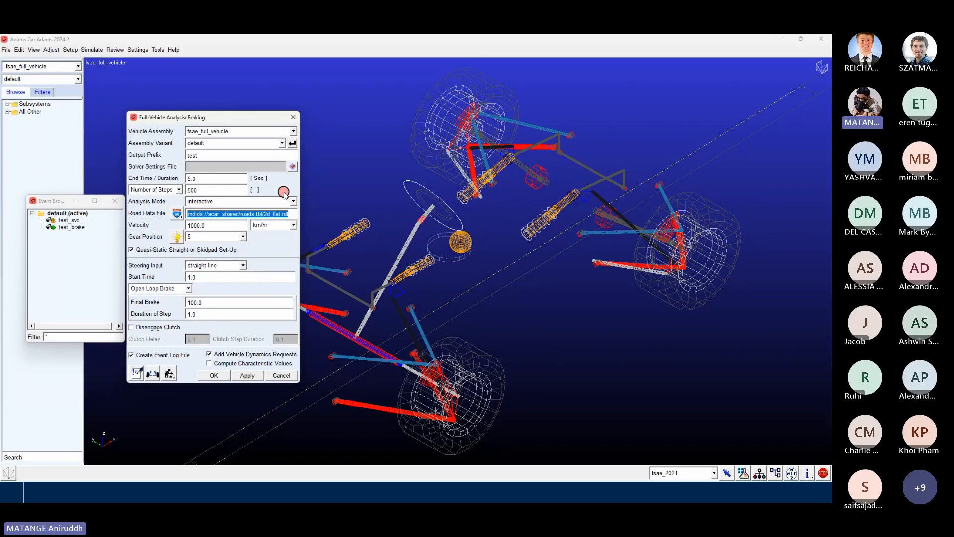
Step: Close the Braking analysis dialog and open Adams PostProcessor in a window over the vehicle model
key("BackSpace")
left_click(292, 117)
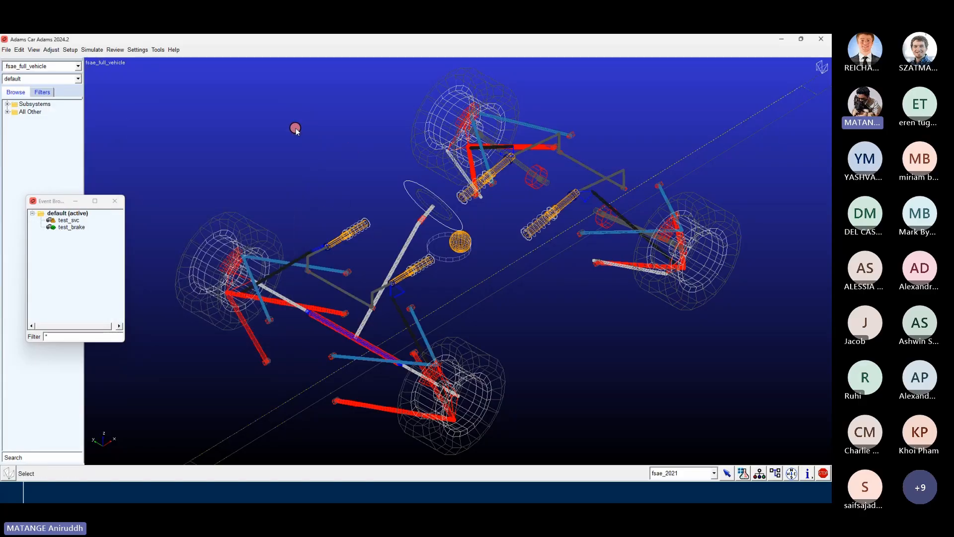
key("F8")
left_click_drag(214, 45, 436, 83)
Step: Filter the test_brake result requests by *chass*
left_click(349, 391)
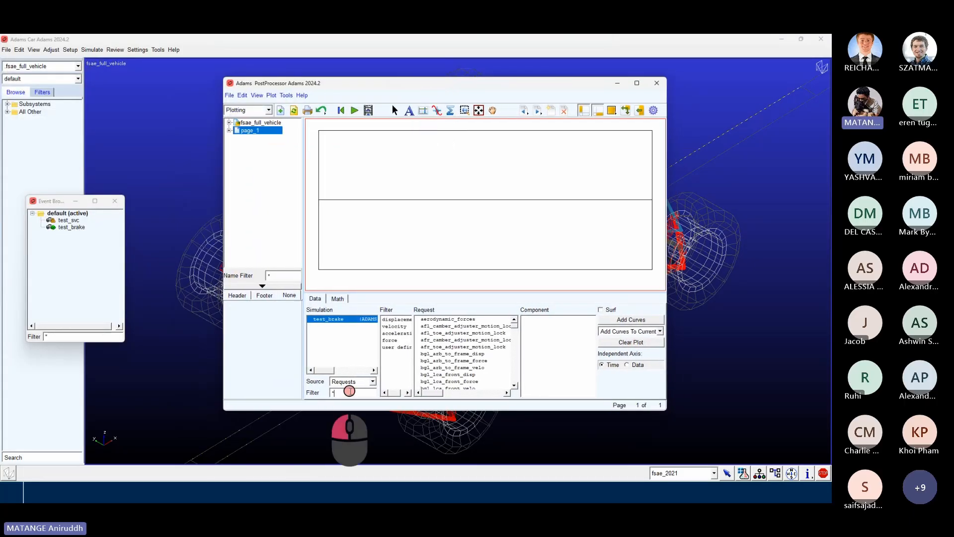
type("chass*")
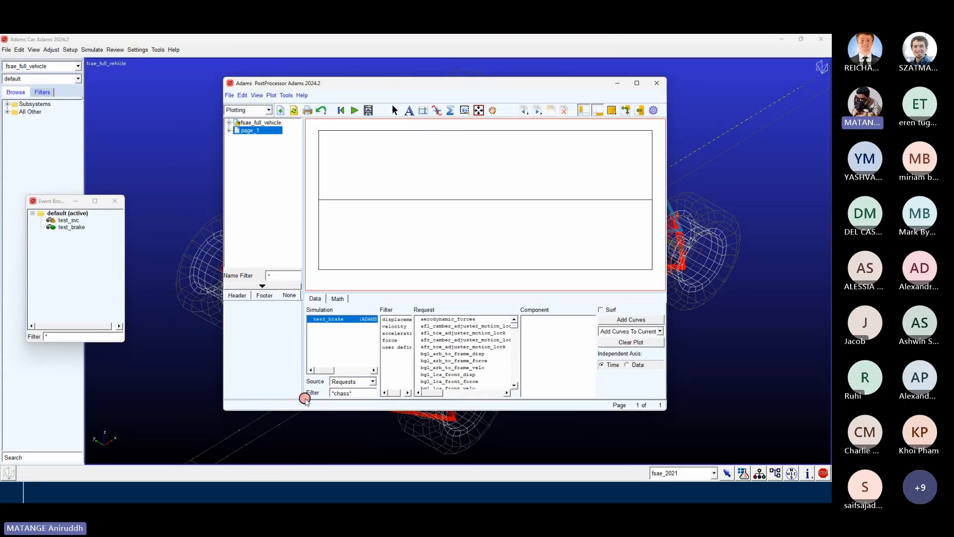
key("Return")
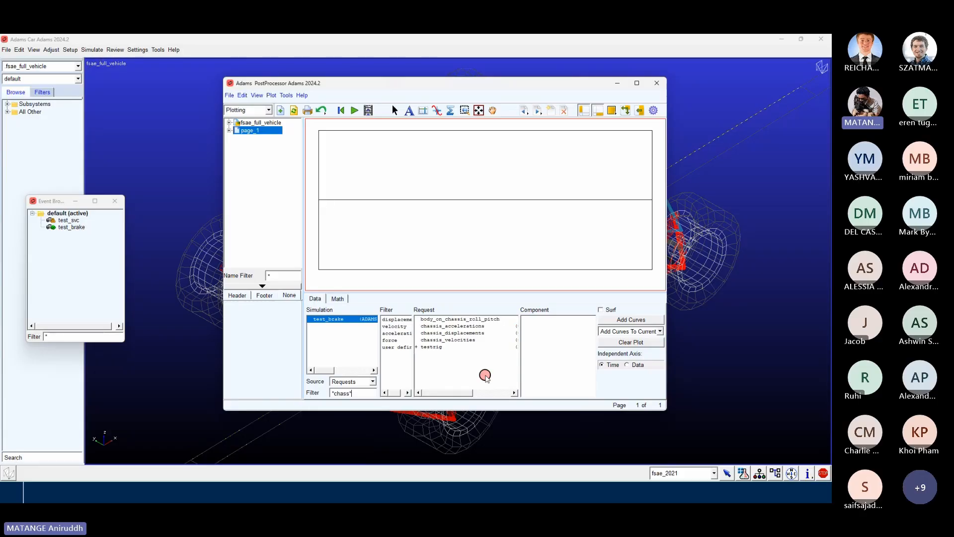
Step: Plot the longitudinal component of chassis_accelerations against time with Surf mode enabled
left_click(483, 334)
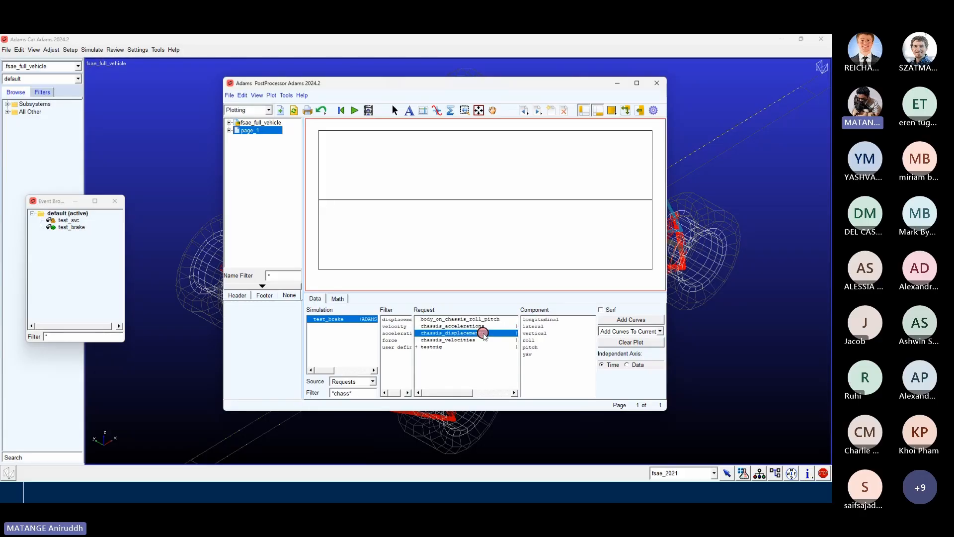
left_click_drag(507, 84, 492, 86)
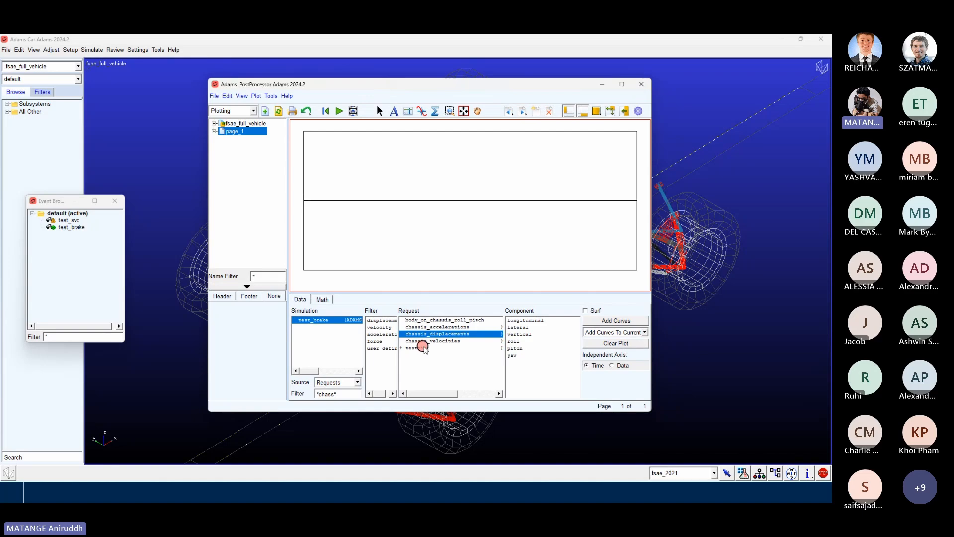
left_click(456, 327)
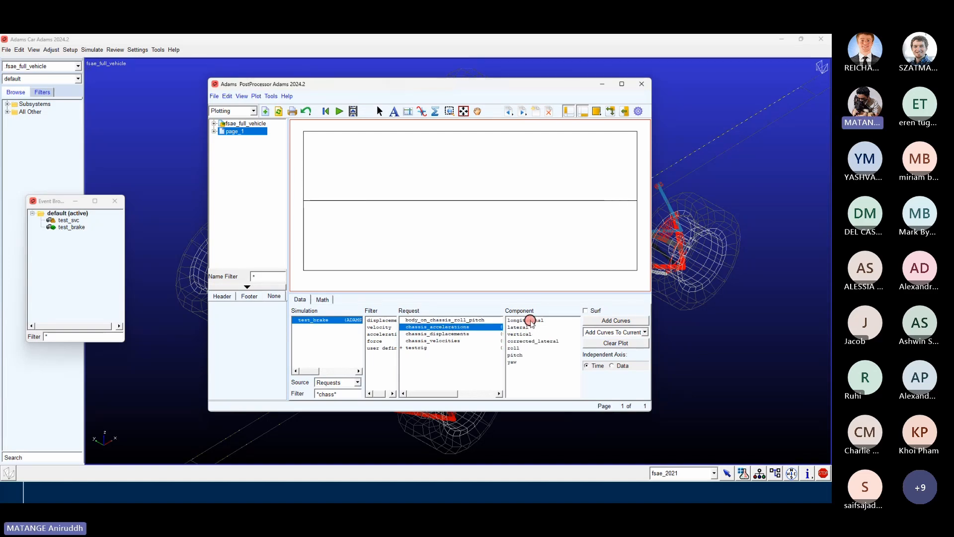
left_click(525, 320)
left_click(585, 310)
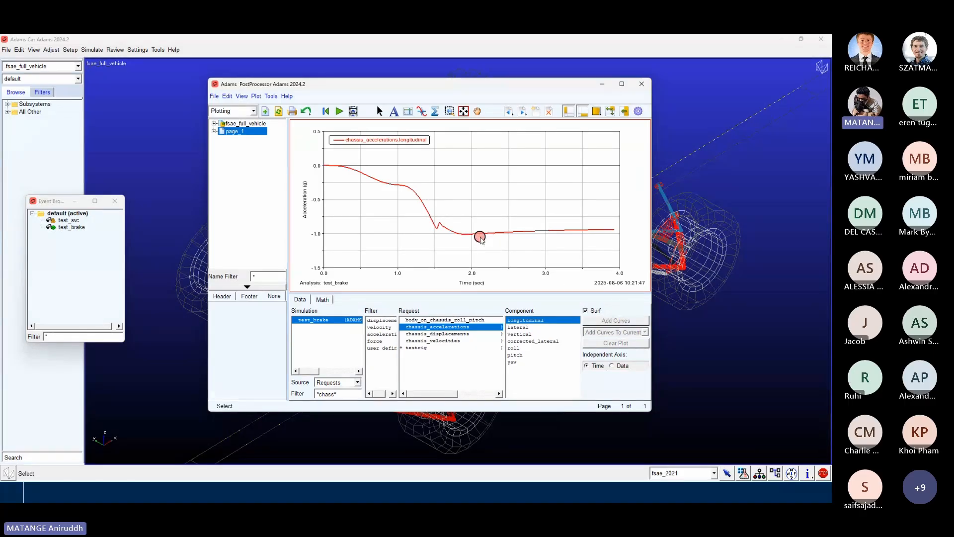
Step: Examine the longitudinal acceleration curve at about 2 seconds with the plot statistics
left_click(557, 239)
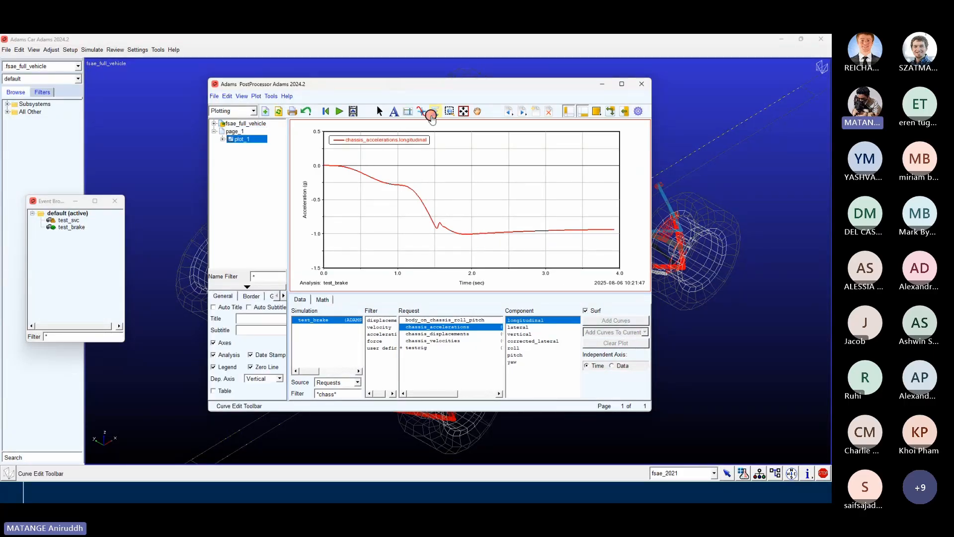
left_click(433, 110)
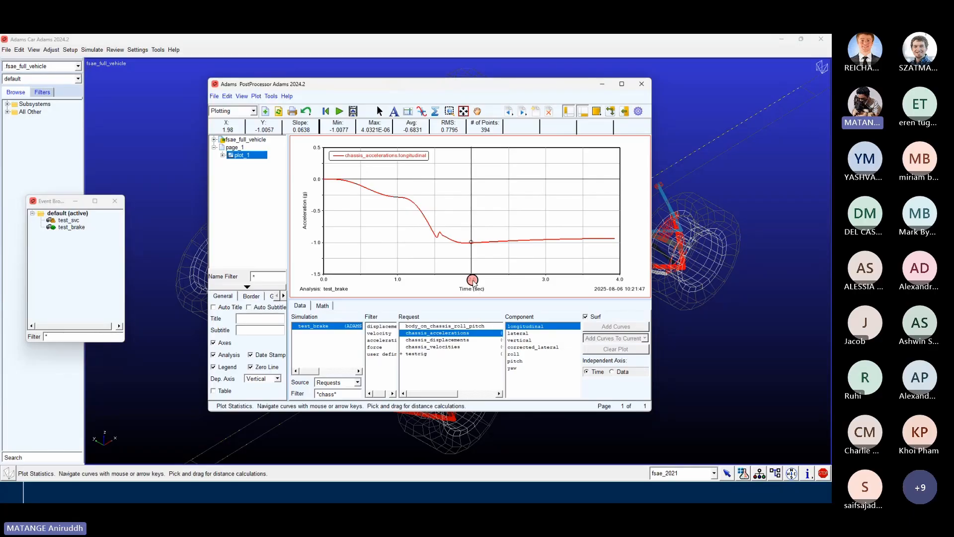
key("Escape")
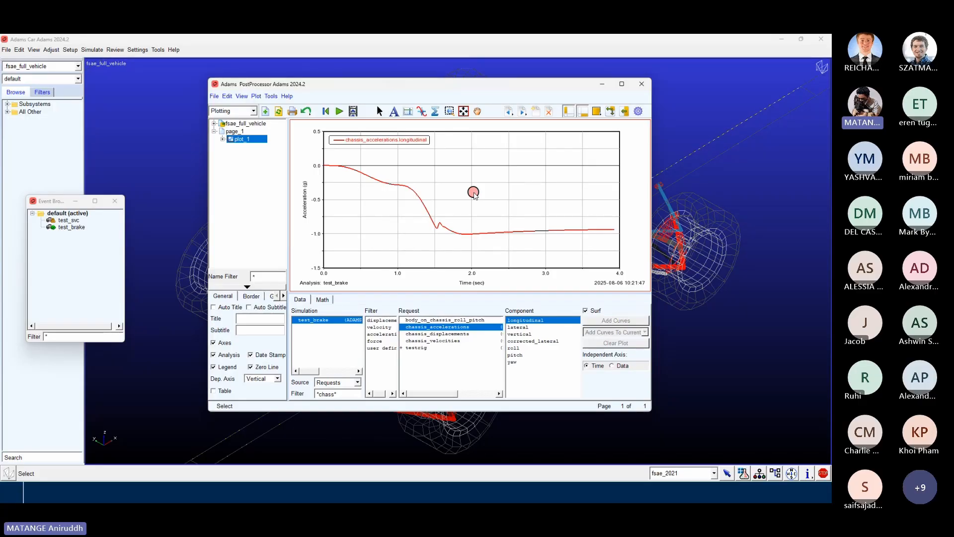
Step: Return to the Adams Car model and show the fsae_brakes_4Wdisk parameters in the Parameter Variable Modification Table
left_click(52, 52)
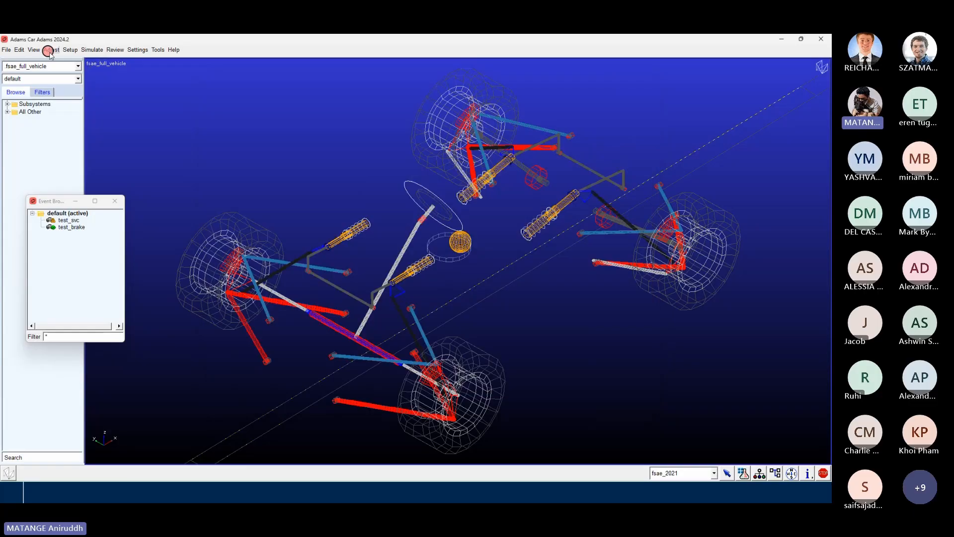
left_click(54, 52)
mouse_move(75, 122)
left_click(131, 133)
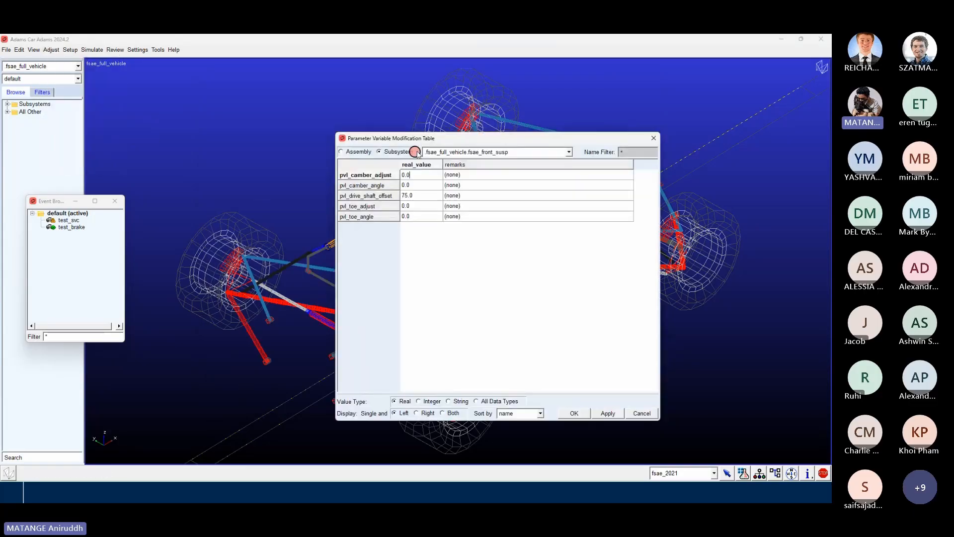
left_click(435, 150)
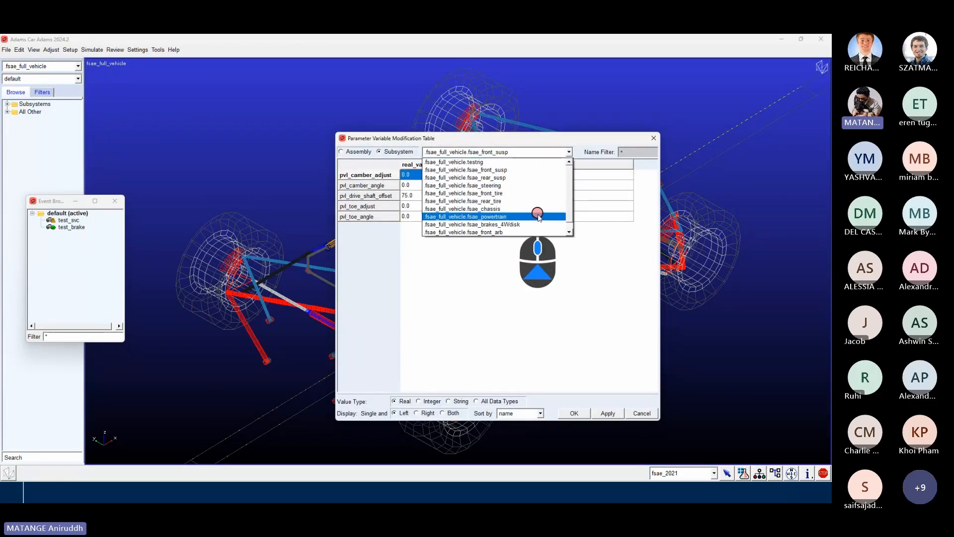
left_click(523, 225)
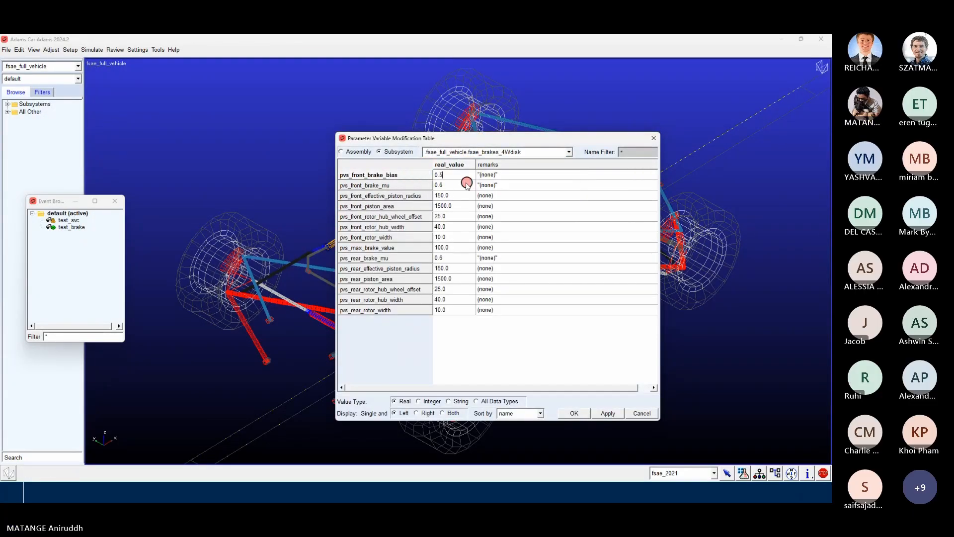
Step: Highlight the front brake bias, friction, effective piston radius and piston area values for review
left_click(407, 185)
left_click(410, 196)
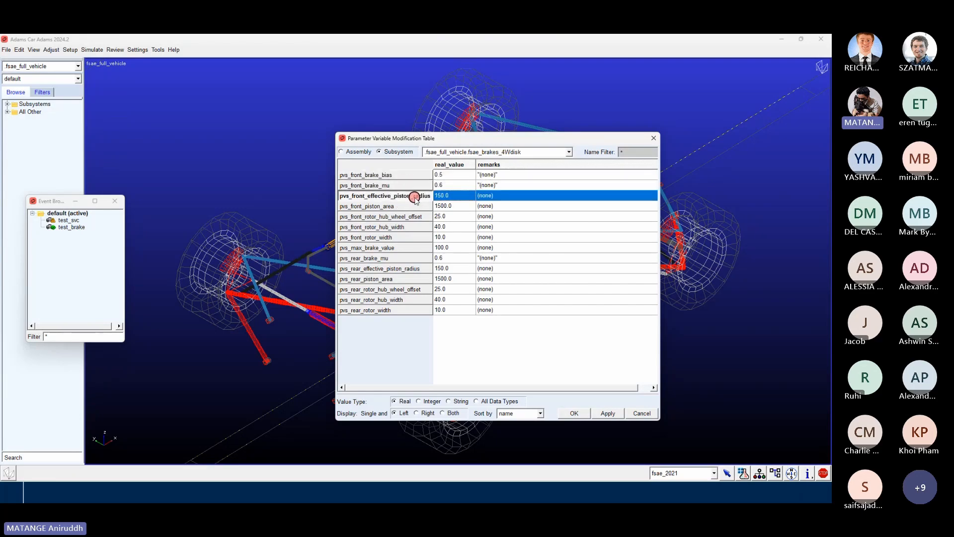
left_click_drag(454, 174, 454, 206)
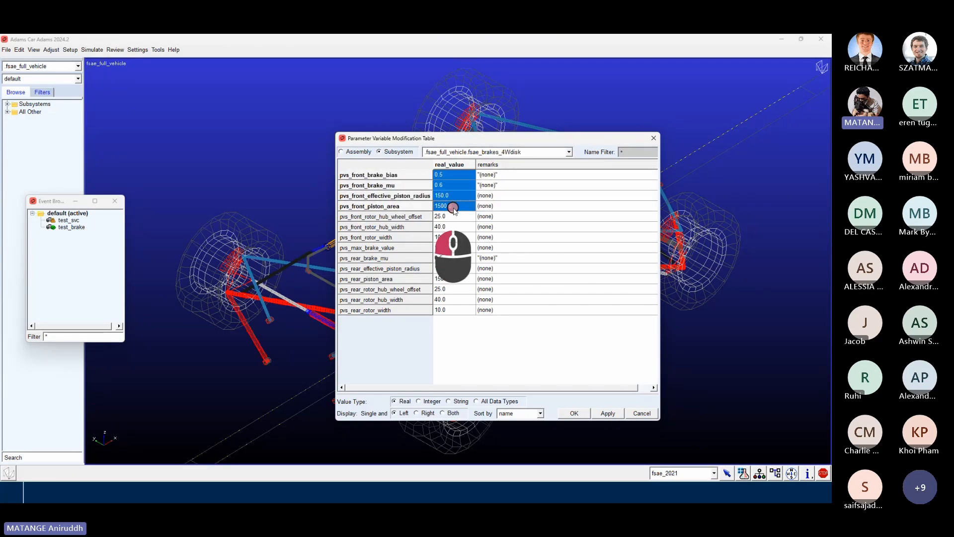
left_click_drag(533, 133, 529, 137)
Step: Reposition the parameter table and highlight the friction, effective piston radius and piston area values of the front brakes and of the rear brakes
left_click(437, 156)
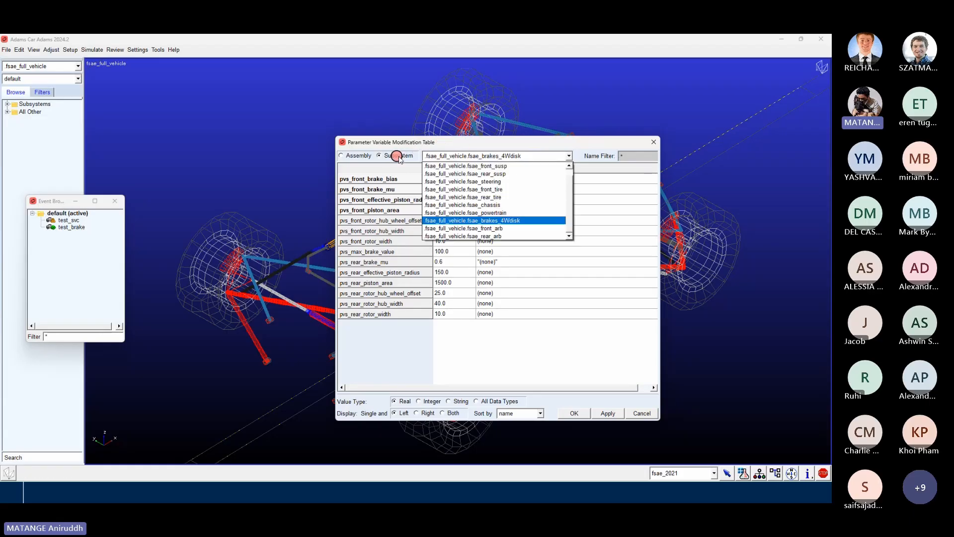
left_click(432, 141)
left_click_drag(432, 141, 370, 139)
left_click(439, 277)
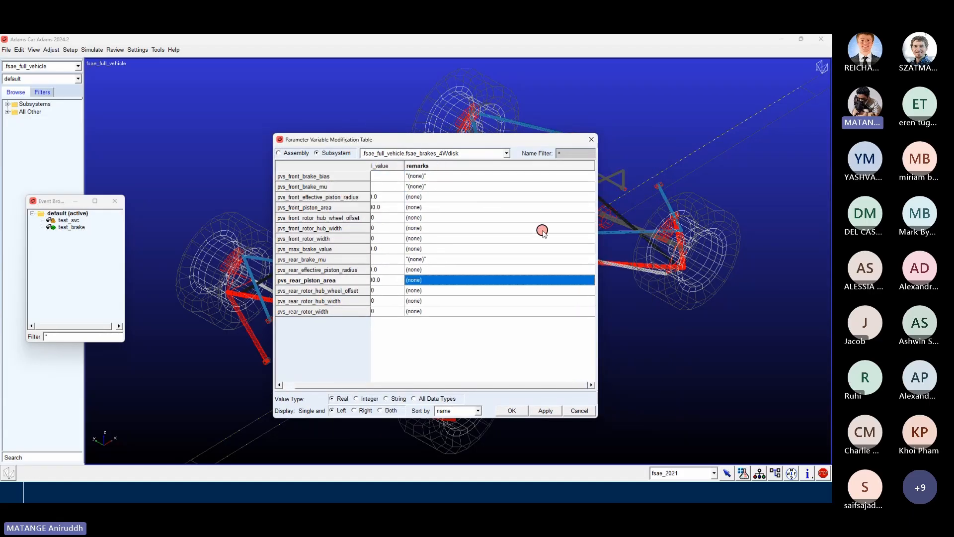
left_click_drag(437, 386, 375, 387)
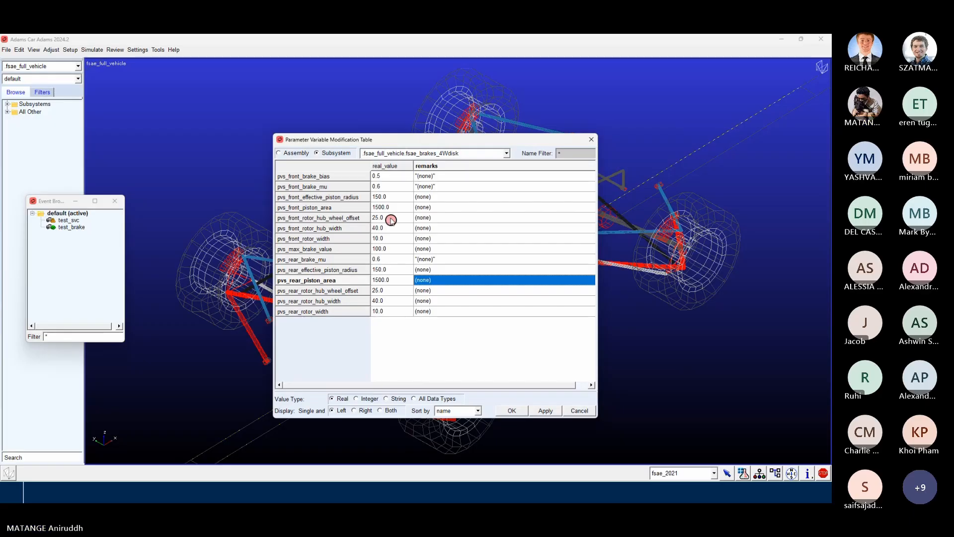
left_click_drag(390, 184, 390, 207)
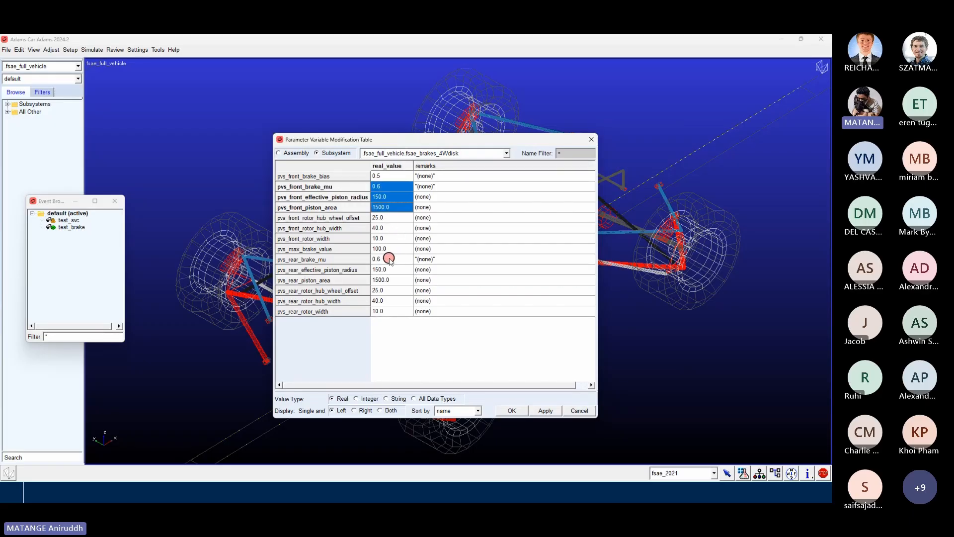
left_click_drag(389, 258, 390, 279)
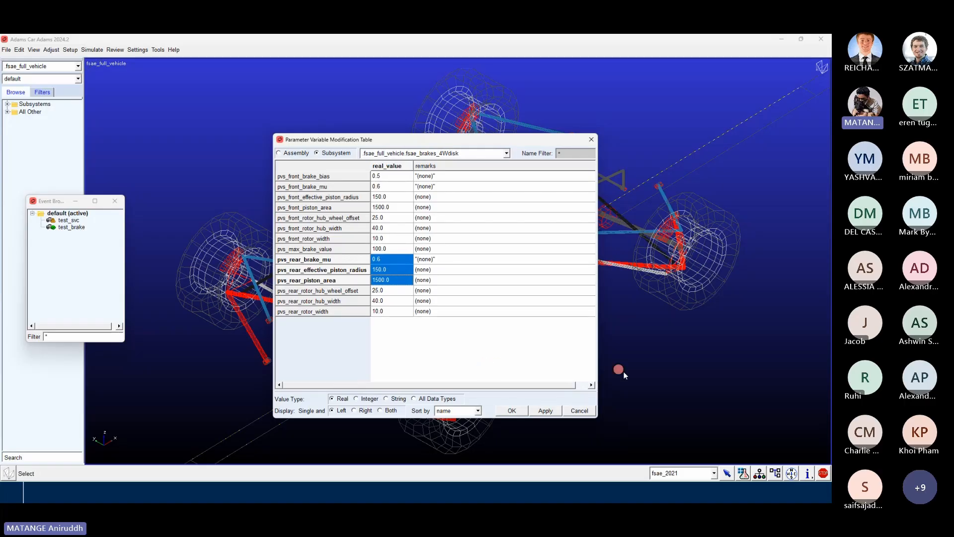
Step: Return to the plotting window in Adams PostProcessor and filter the result requests by *brake*
left_click(662, 389)
key("F8")
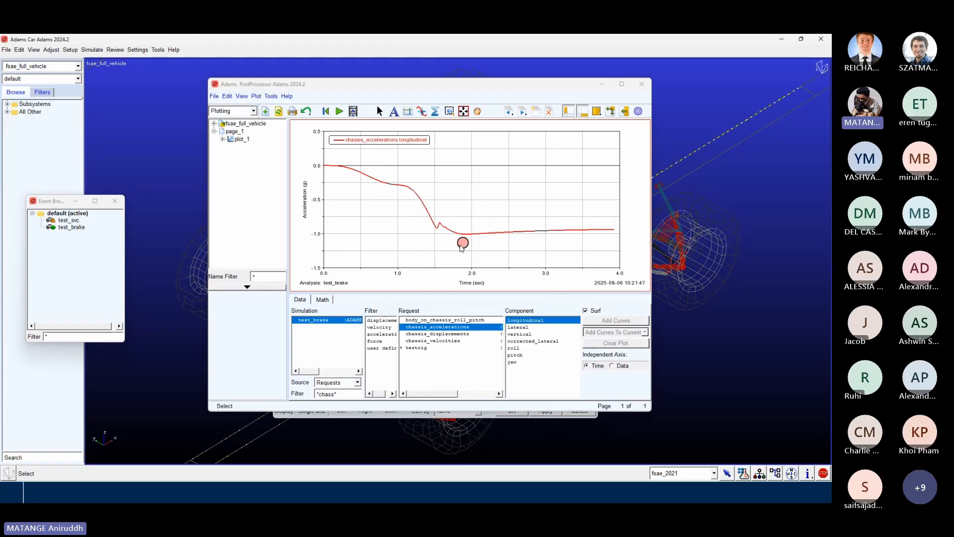
left_click(337, 394)
key("Right")
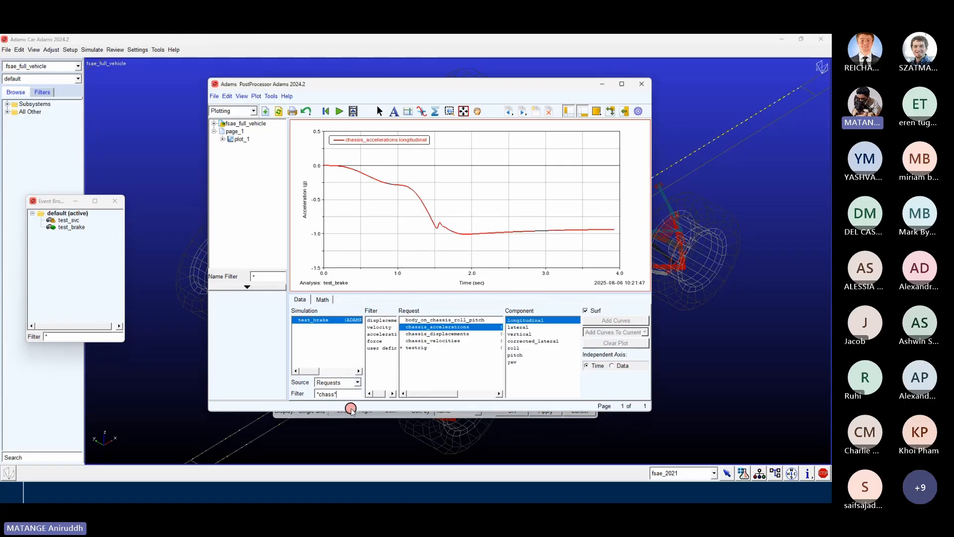
key("BackSpace")
key("BackSpace")
key("BackSpace")
type("brake*")
key("Return")
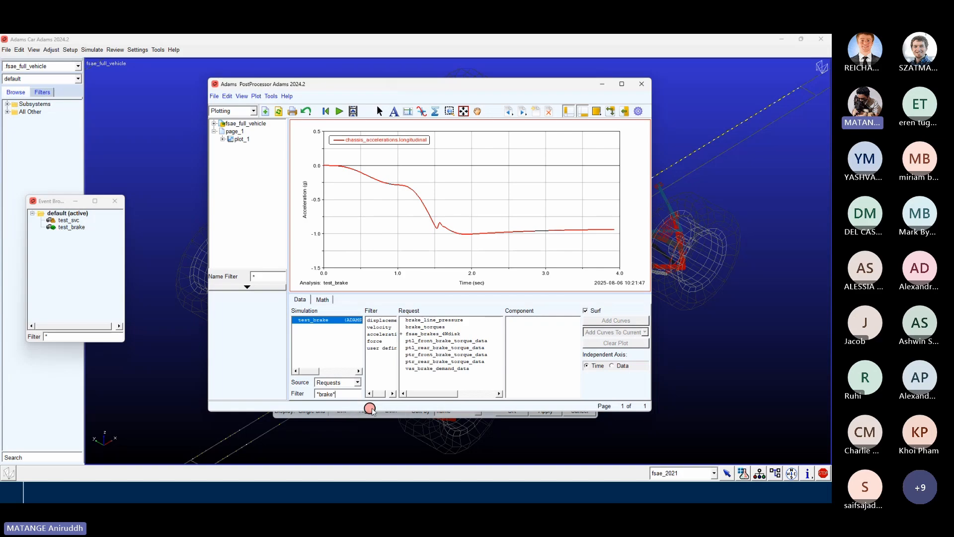
Step: Plot the torque component of the left and right, front and rear brake torque requests, and move the legend to the plot's lower-left area
left_click(483, 341)
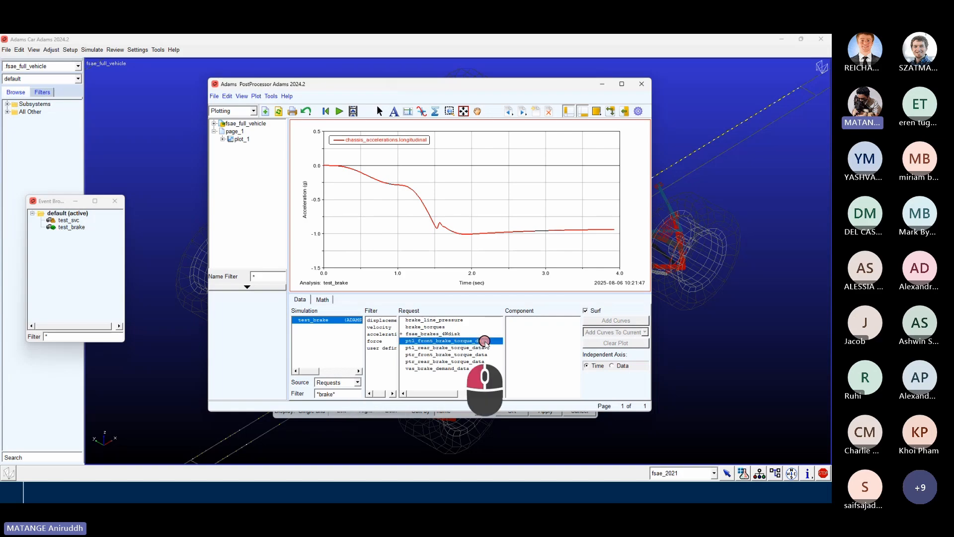
left_click(480, 362, "shift")
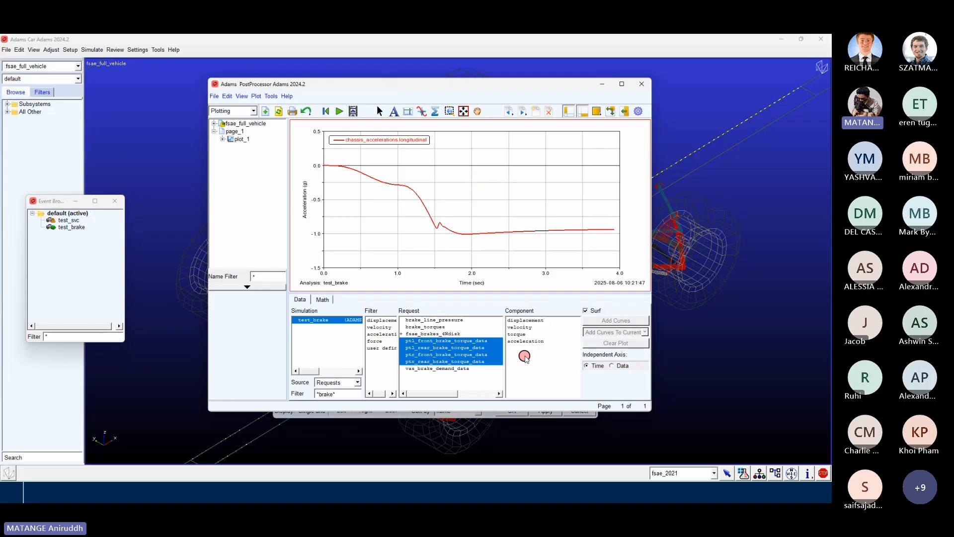
left_click(520, 335)
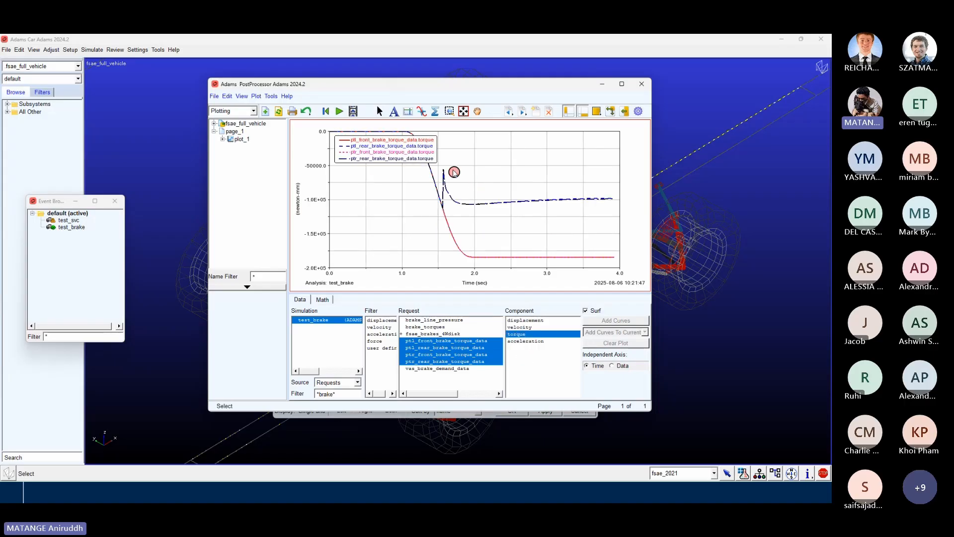
left_click_drag(431, 162, 431, 262)
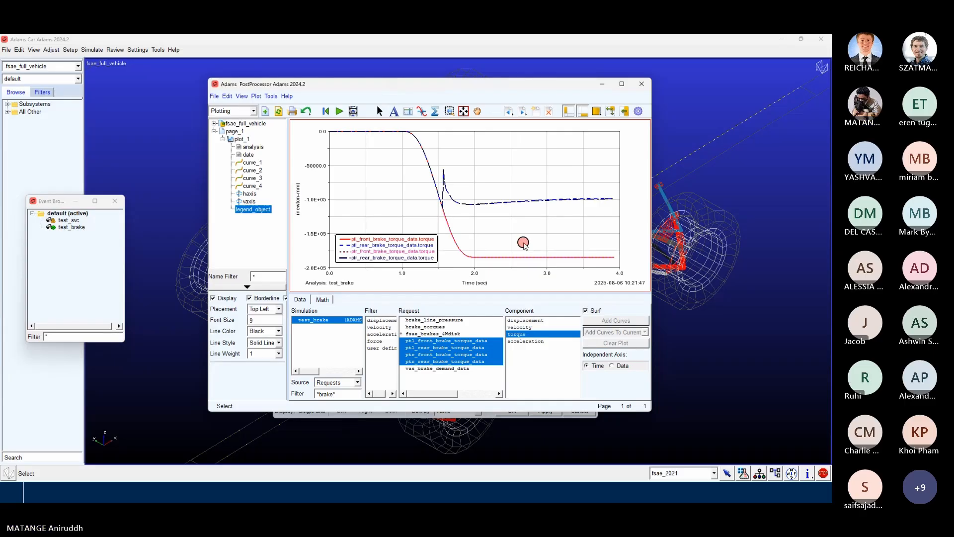
Step: Close the plot window, highlight the rear brake friction, effective piston radius and piston area values again, and close the parameter table
left_click(644, 85)
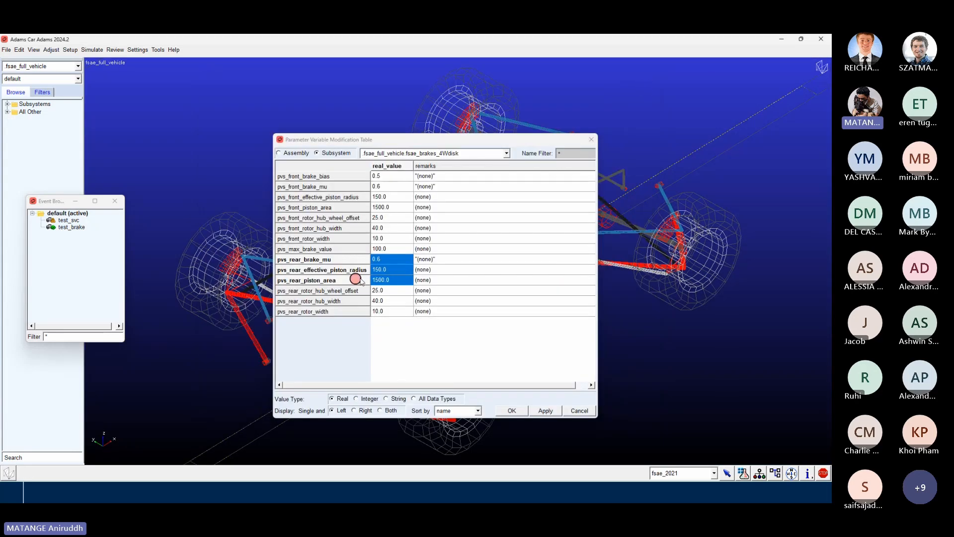
left_click(392, 268)
left_click_drag(393, 260, 404, 279)
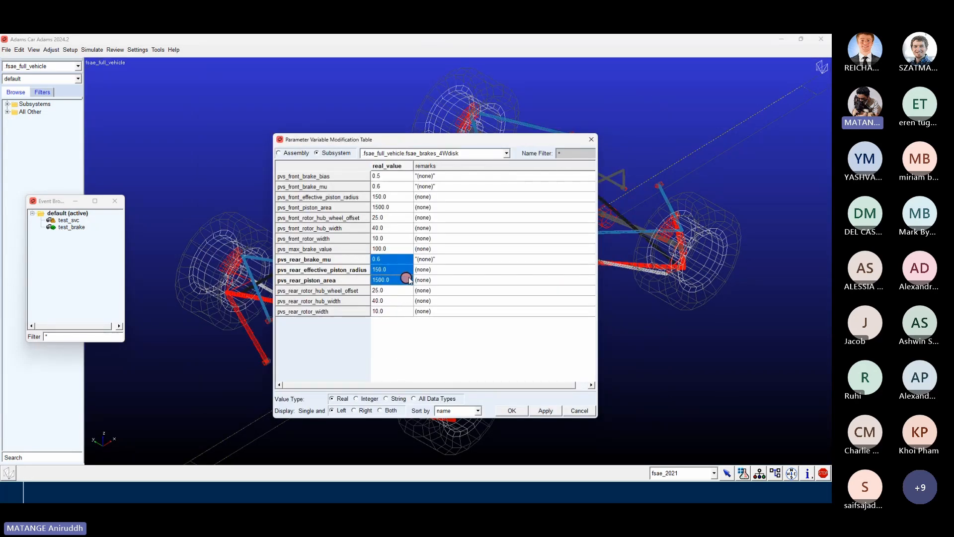
left_click(588, 141)
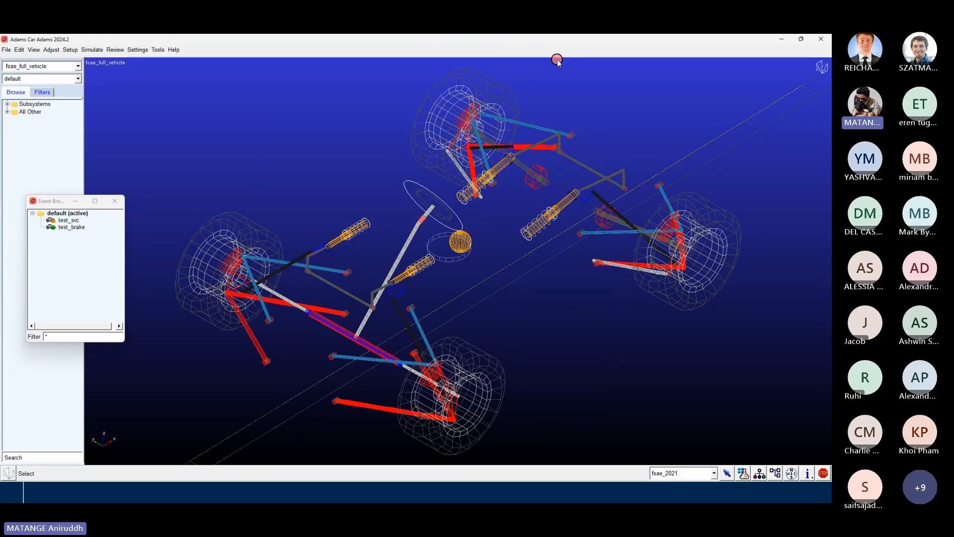
Step: Show the full-vehicle Powertrain Parameters dialog and reposition it over the model
key("z")
mouse_move(384, 135)
left_mouse_down()
mouse_move(396, 131)
mouse_move(399, 145)
left_mouse_up()
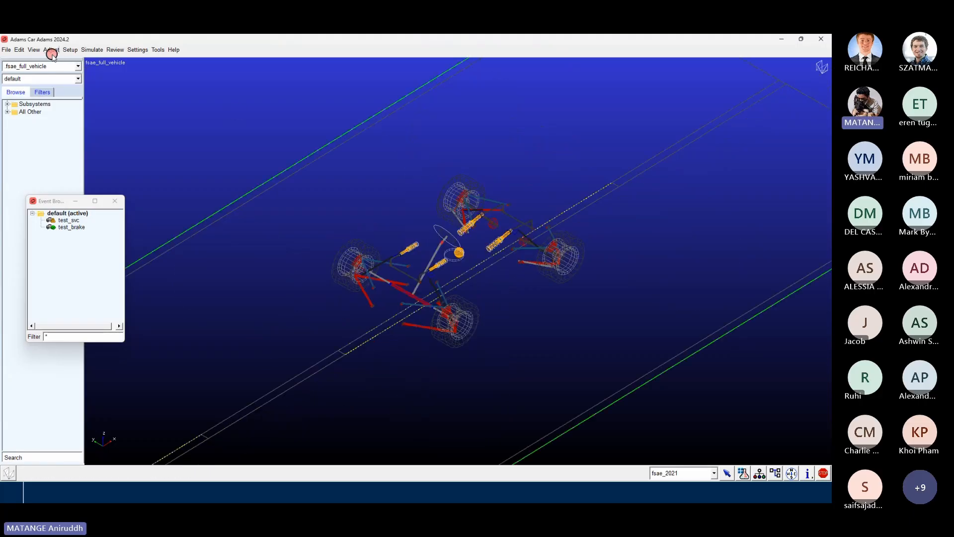
left_click(70, 50)
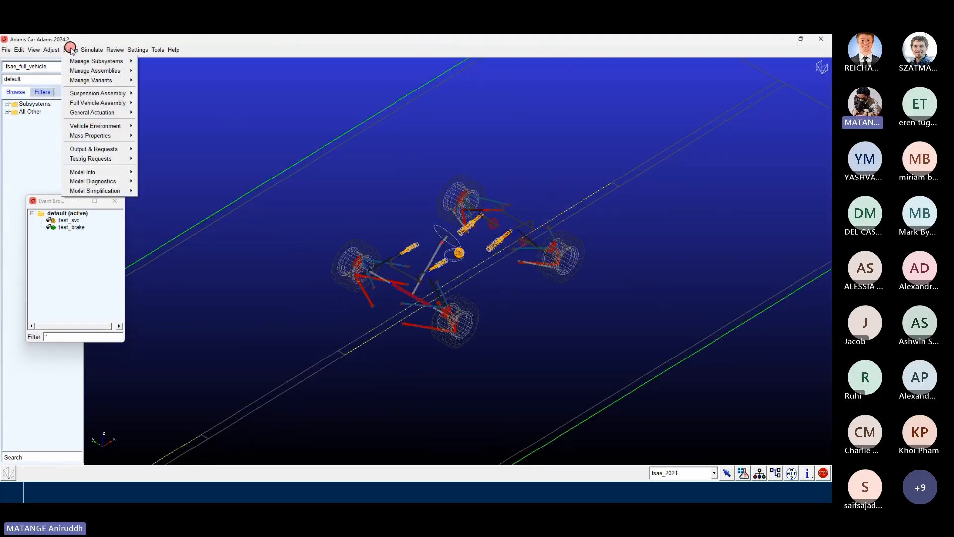
mouse_move(117, 102)
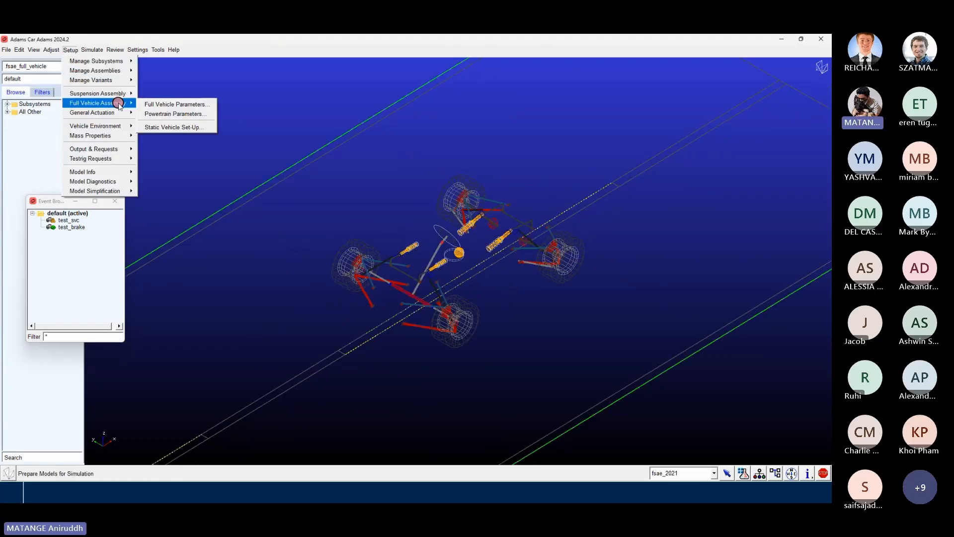
left_click(181, 115)
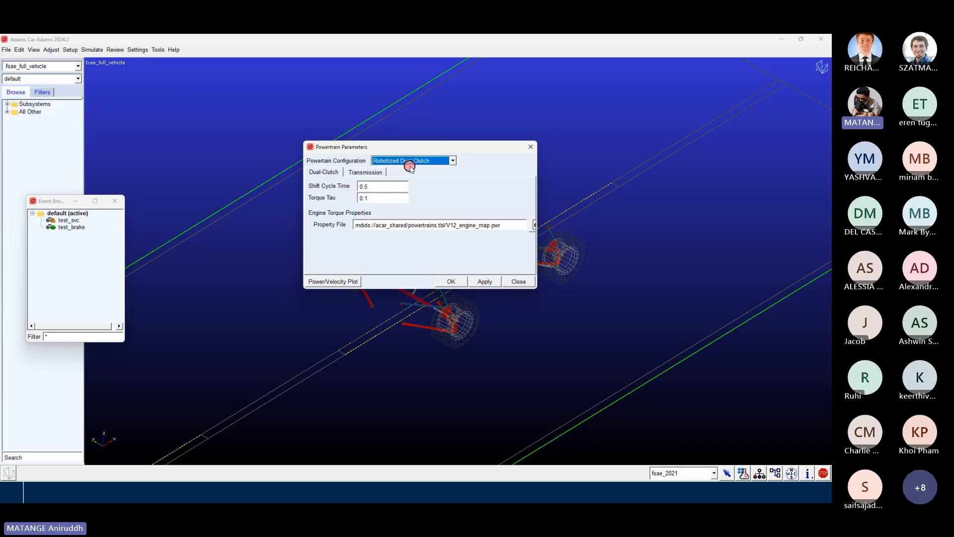
left_click_drag(460, 148, 363, 161)
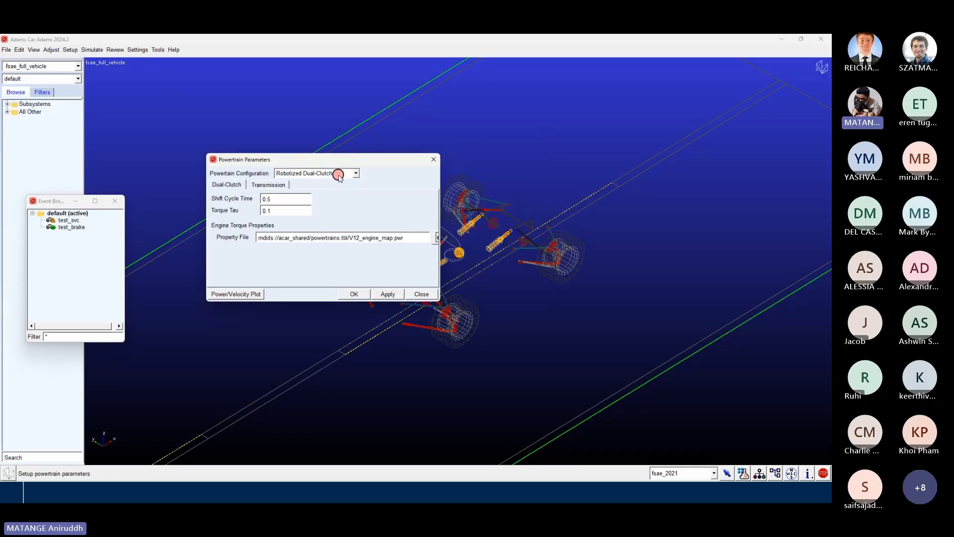
Step: View the Simple Proportional Torque powertrain configuration and switch back to Robotized Dual-Clutch
left_click(338, 175)
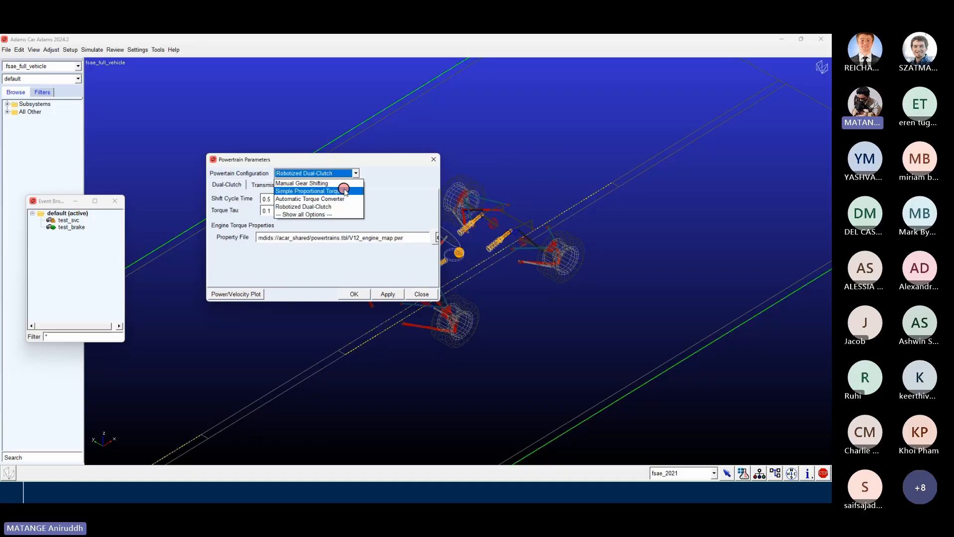
left_click(343, 192)
left_click(313, 174)
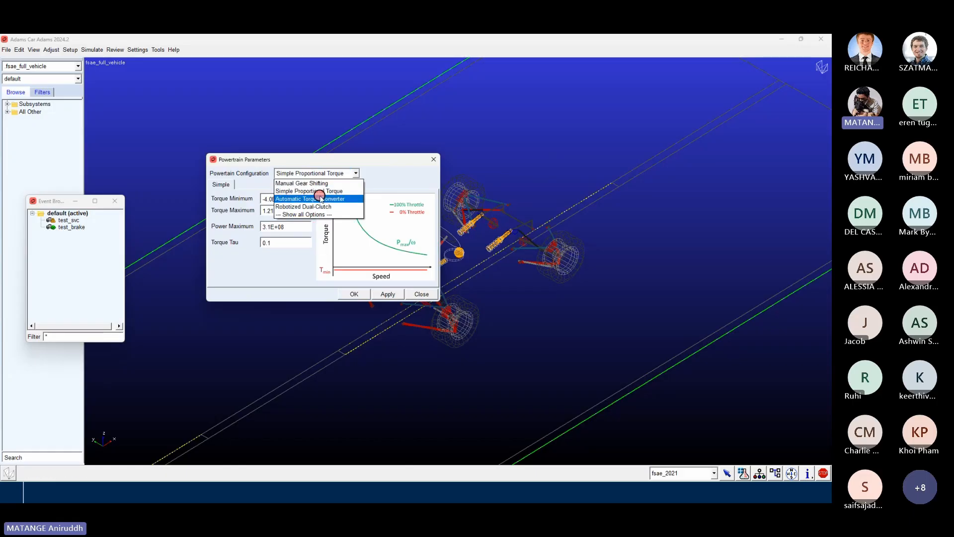
left_click(318, 206)
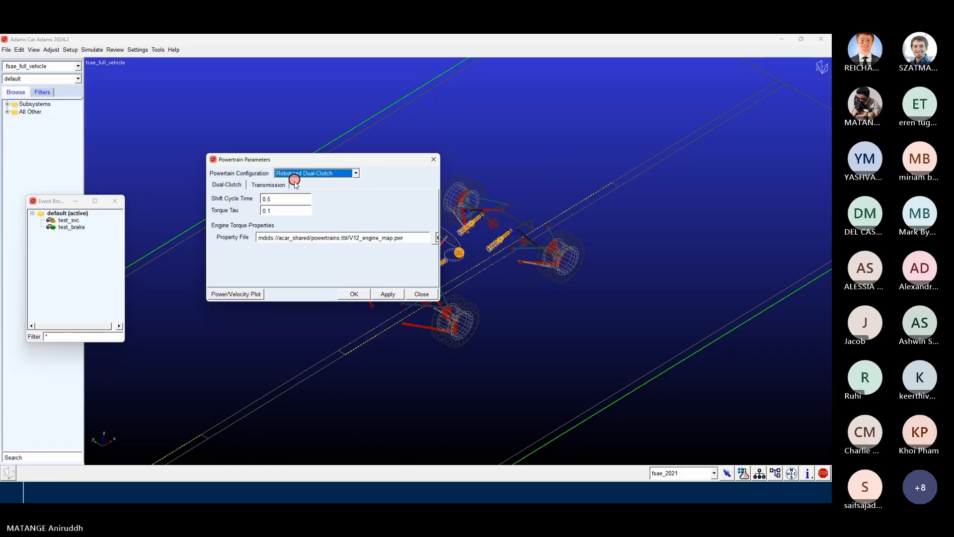
Step: Show the dual-clutch transmission settings and point out the shift-down speeds and the gear ratios
left_click(276, 185)
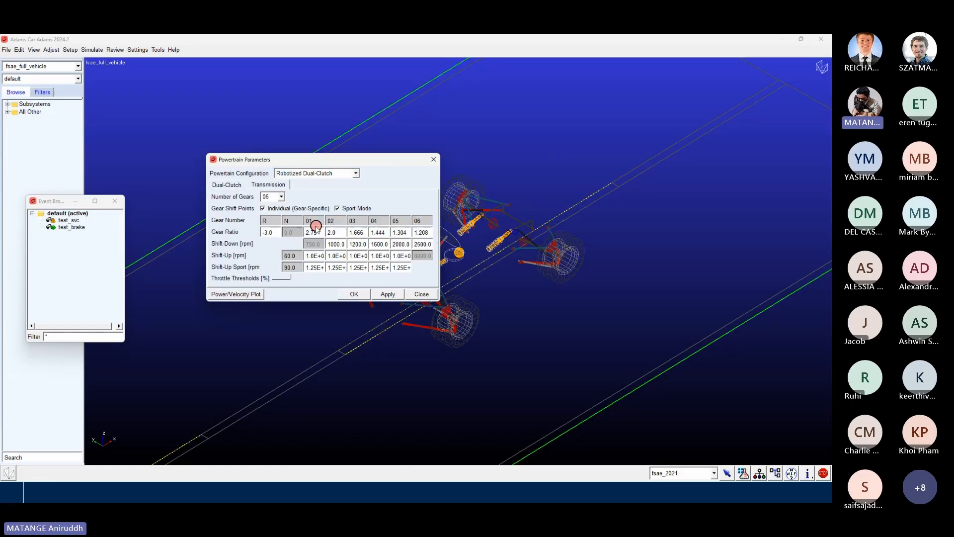
left_click(334, 244)
left_click(428, 244)
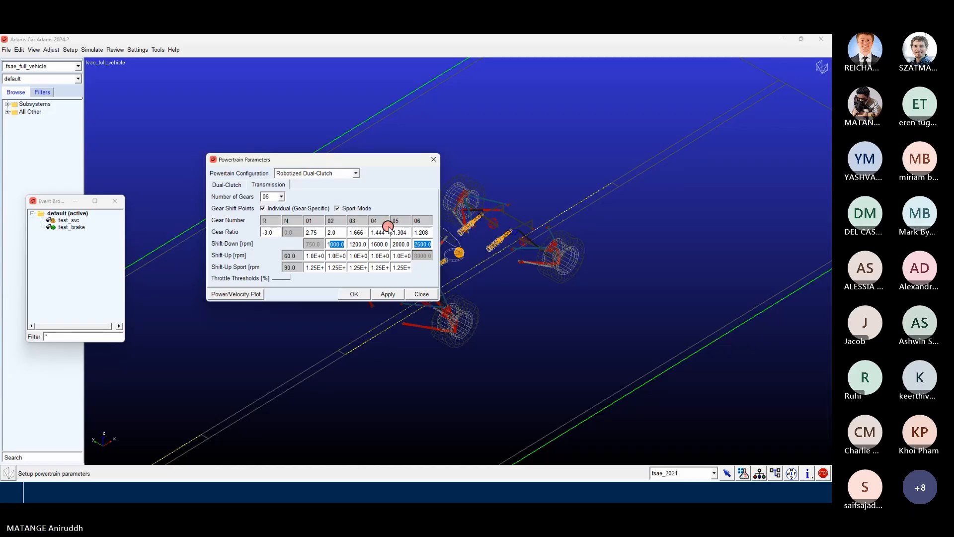
left_click_drag(263, 233, 440, 234)
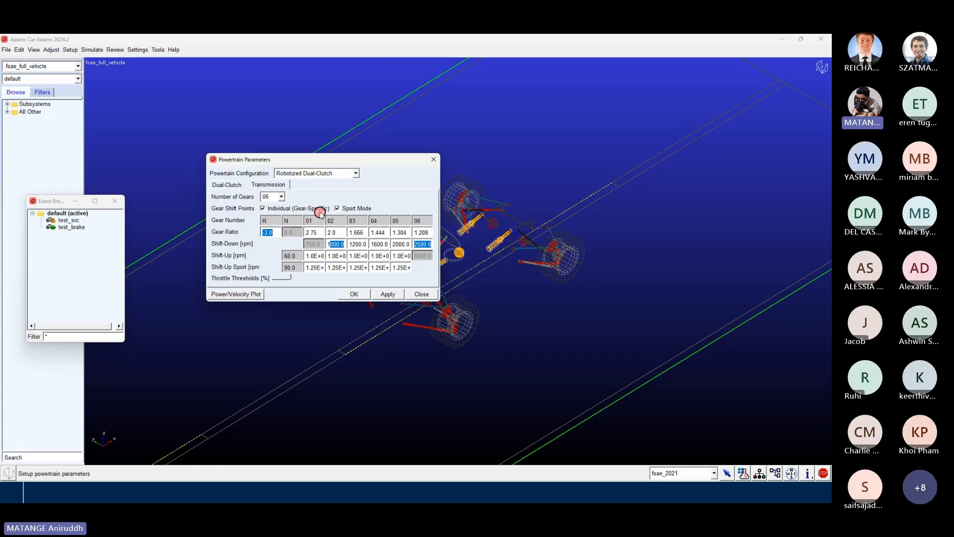
Step: Generate the powertrain power/velocity gear map, inspect the first gear's curve, and close the plot
left_click(236, 297)
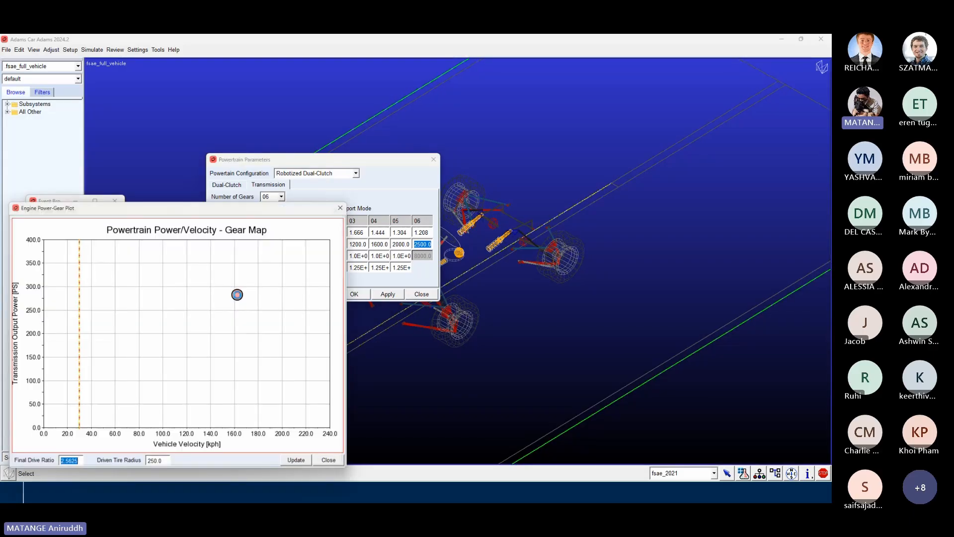
left_click_drag(189, 208, 579, 105)
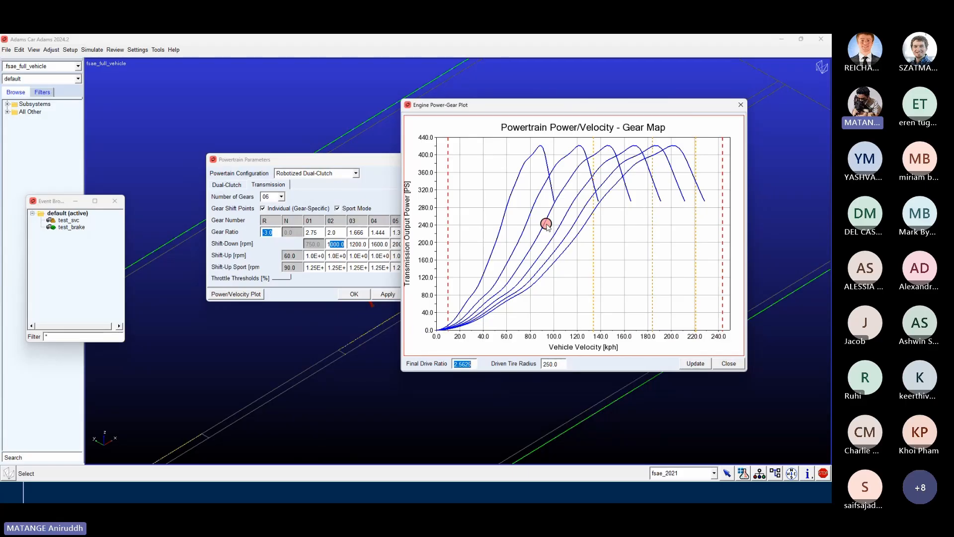
left_click(540, 148)
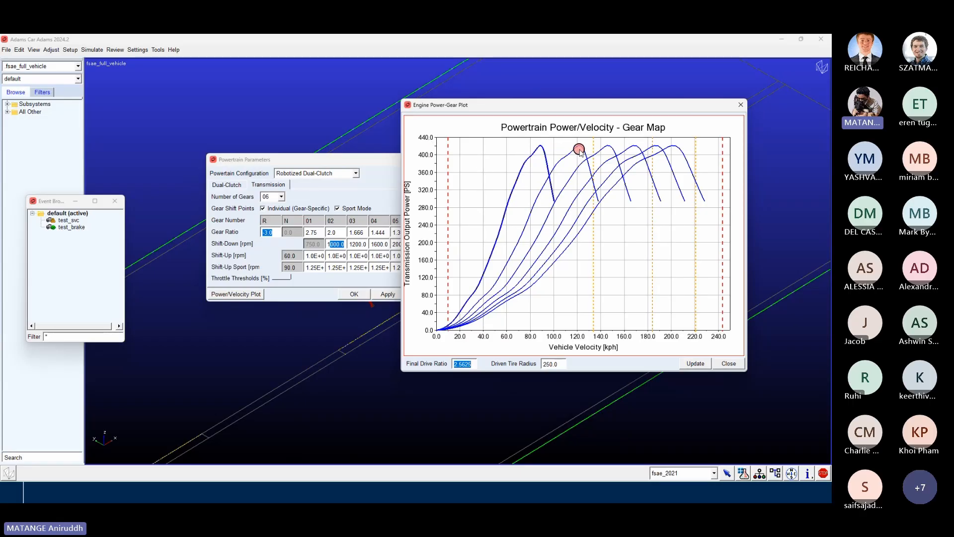
left_click(741, 105)
Step: Set the dual-clutch engine torque property file to I4_118HP_150Nm.pwr from the acar_concept powertrains table
left_click(229, 184)
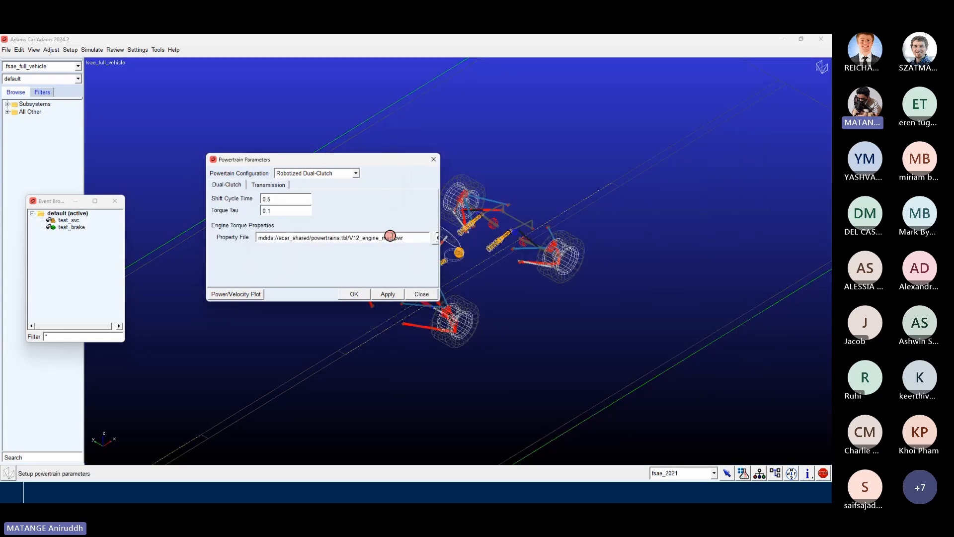
left_click_drag(406, 237, 243, 237)
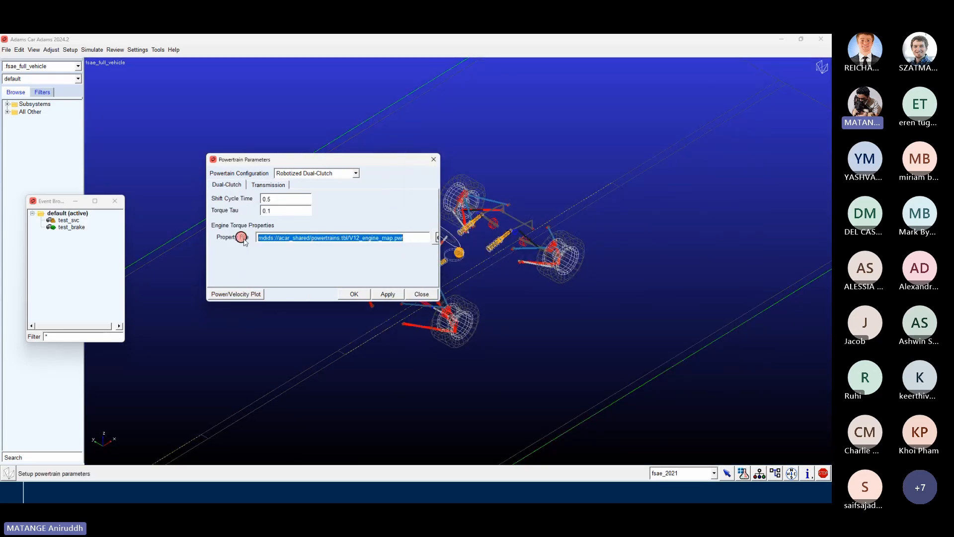
right_click(410, 242)
mouse_move(426, 246)
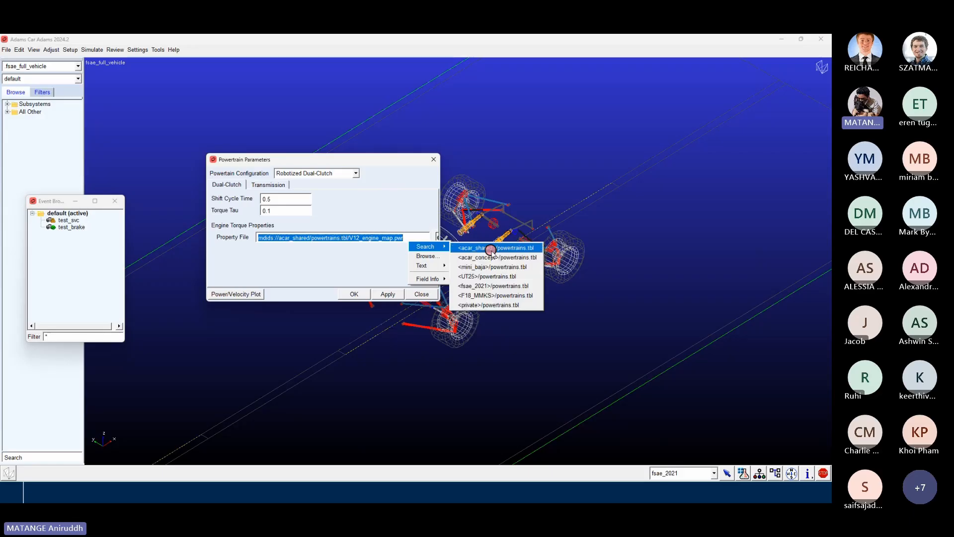
left_click(515, 257)
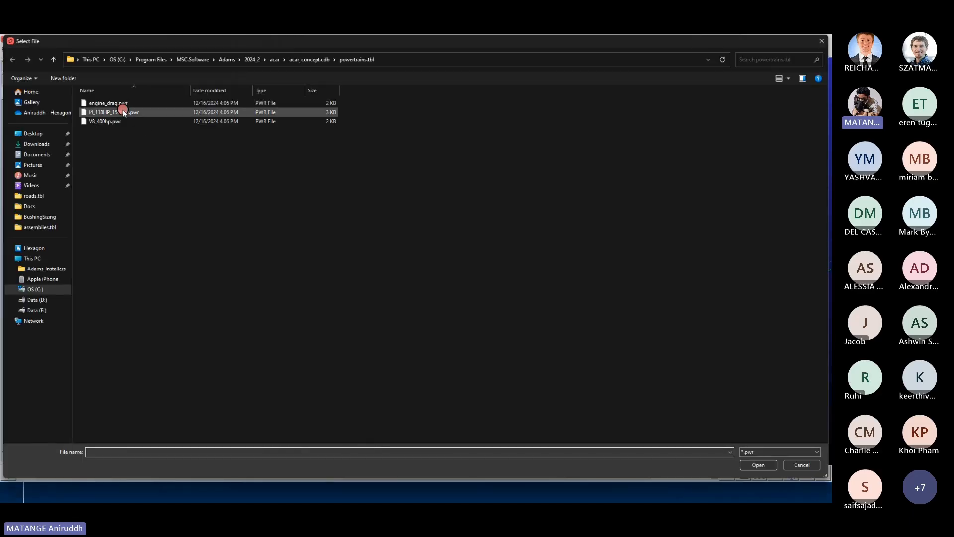
double_click(120, 113)
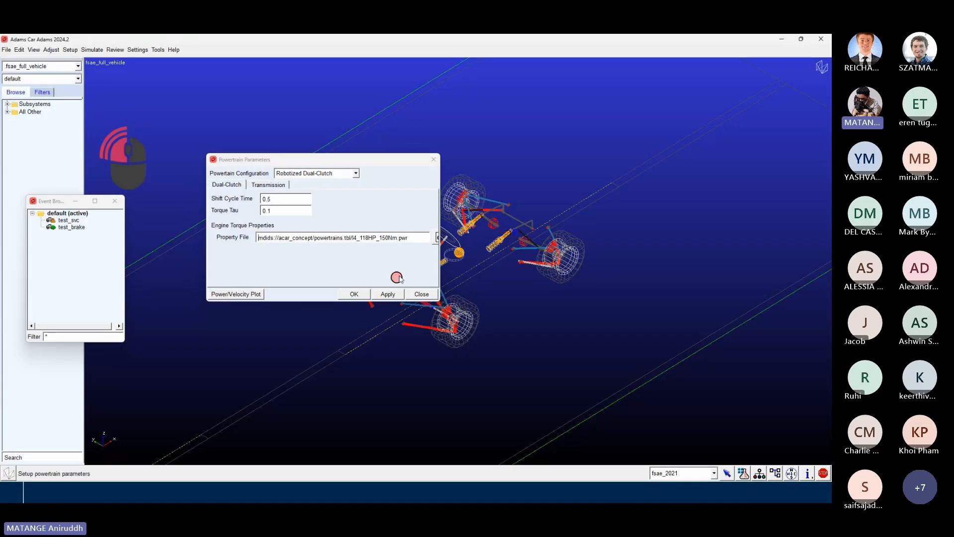
Step: View the engine property file in an enlarged information window, highlighting the throttle values and the engine speed and torque table
left_click(436, 241)
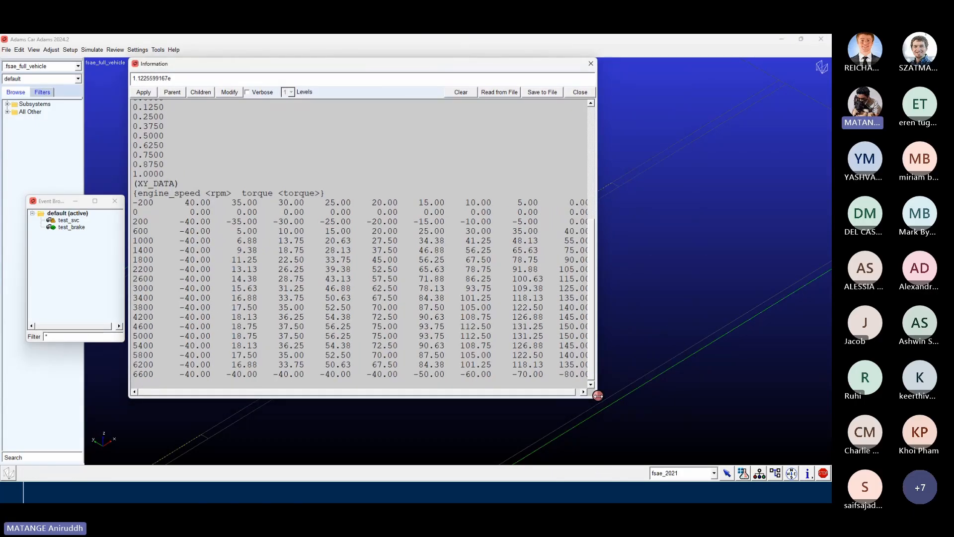
left_click_drag(597, 398, 741, 440)
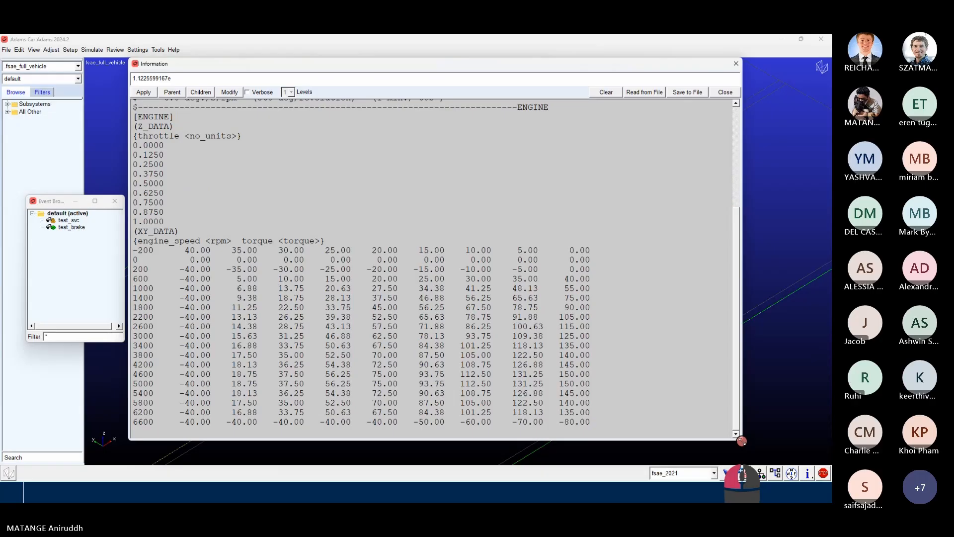
left_click(137, 142)
left_click_drag(133, 144, 176, 221)
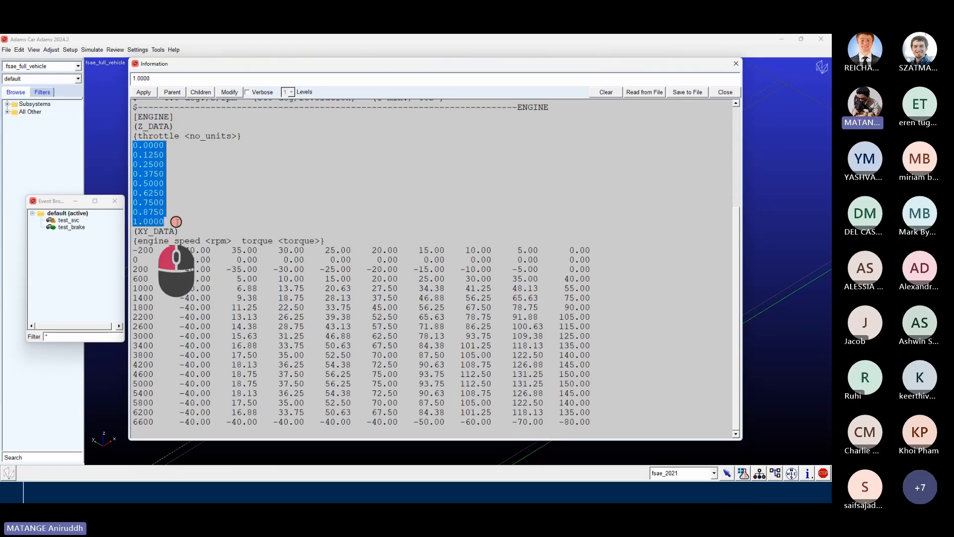
left_click(235, 320)
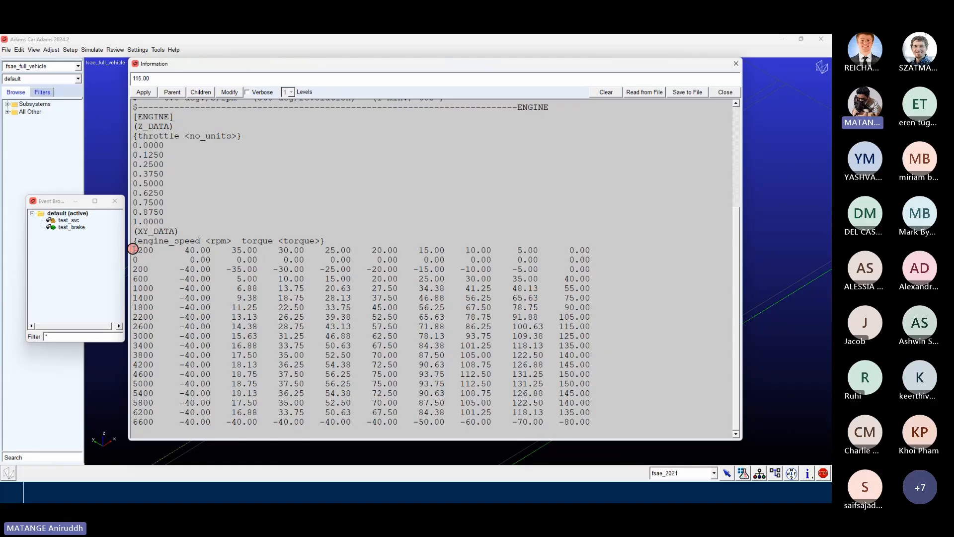
left_click_drag(133, 248, 611, 469)
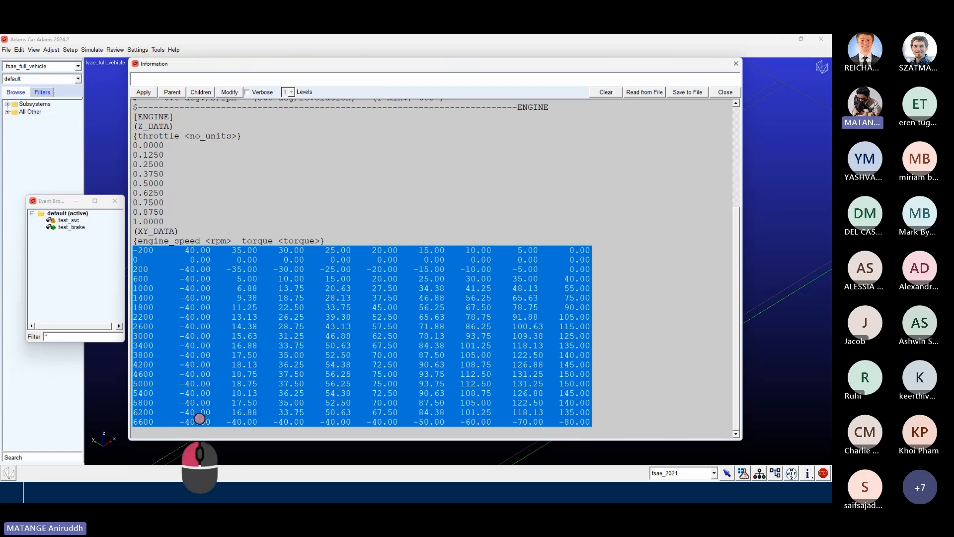
left_click(199, 462)
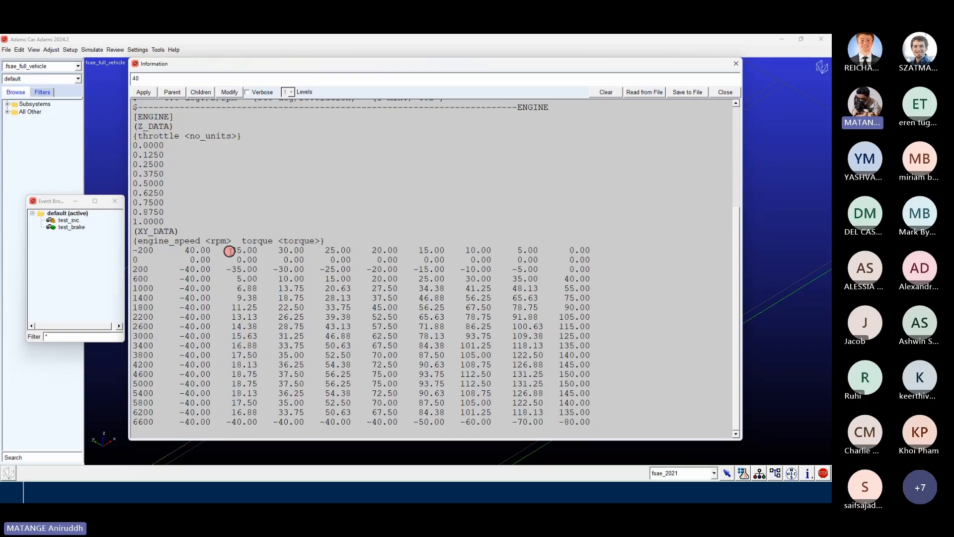
Step: Point out the first-row torque values in the engine property file, then highlight the whole torque table
double_click(381, 250)
double_click(423, 250)
double_click(516, 250)
double_click(578, 249)
scroll(149, 222, "up", 4)
scroll(222, 226, "down", 2)
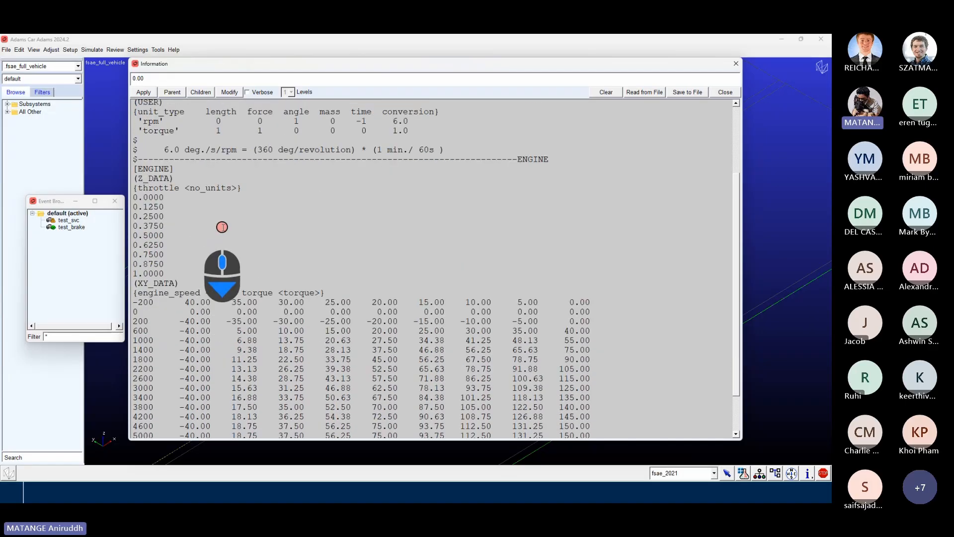
scroll(222, 226, "down", 2)
left_click(183, 250)
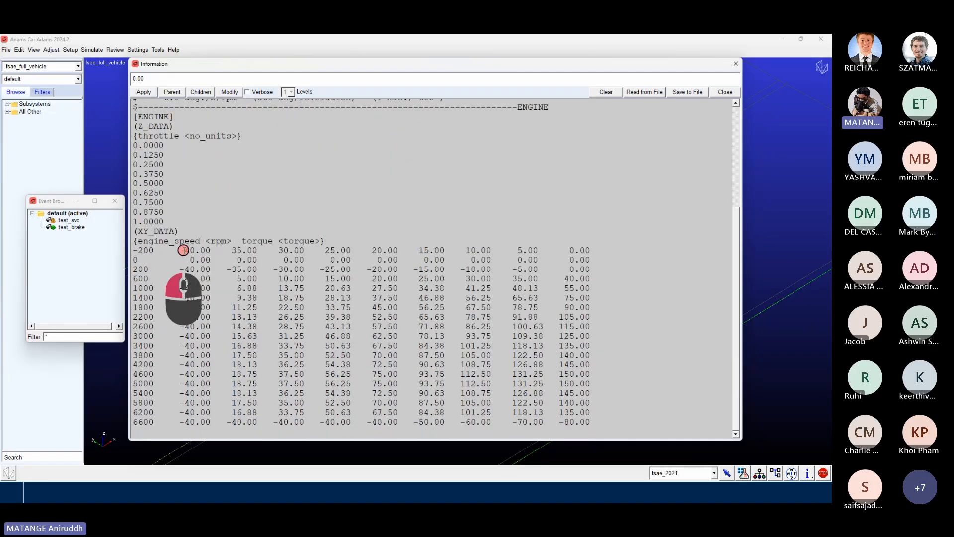
left_click_drag(184, 250, 581, 418)
Step: Highlight the engine speed column and the throttle values in the property file, then close the file information
left_click(140, 264)
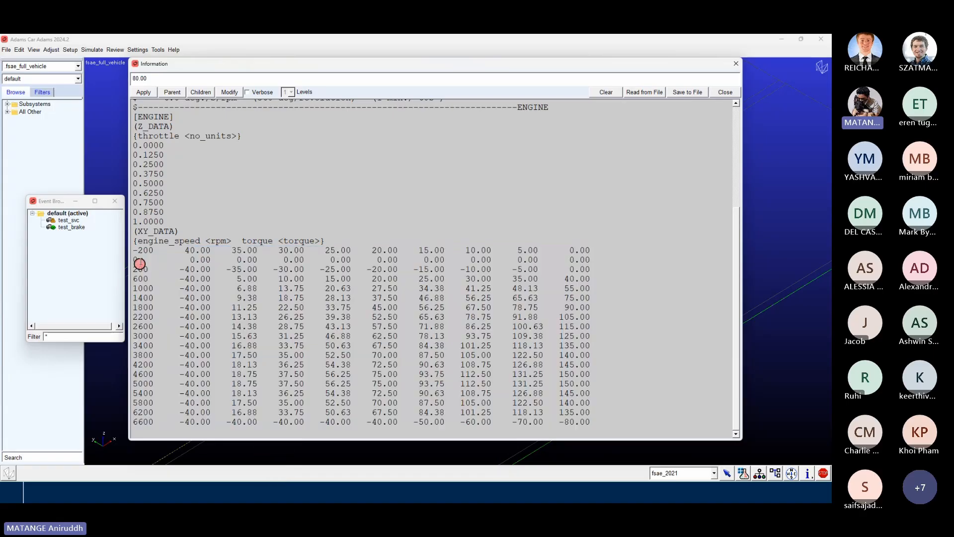
left_click_drag(140, 263, 149, 447)
left_click(176, 202)
scroll(169, 204, "up", 1)
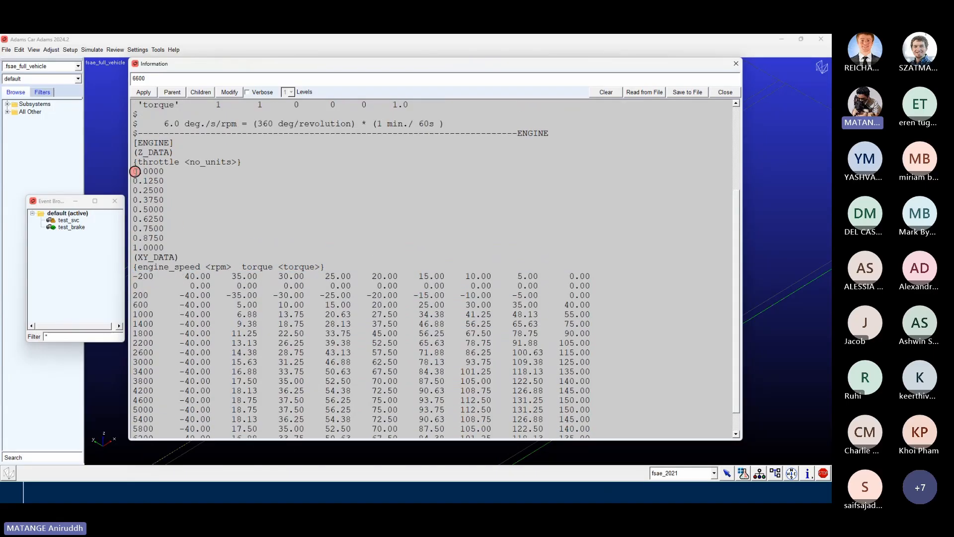
left_click_drag(135, 171, 164, 247)
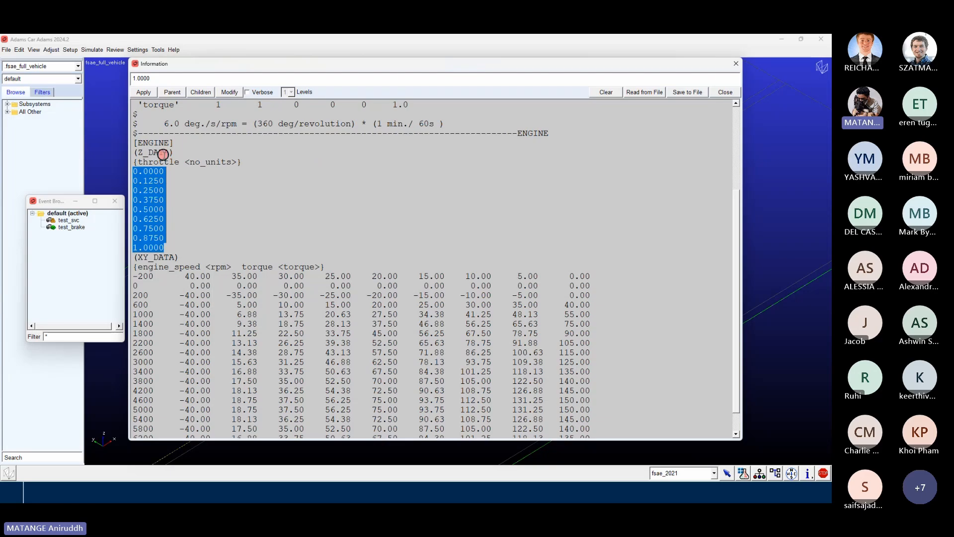
left_click(192, 243)
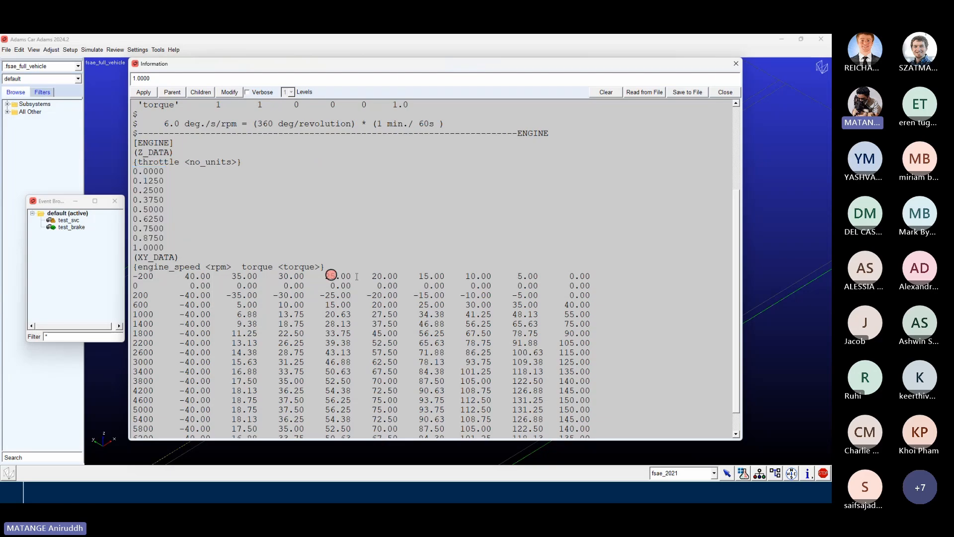
left_click(732, 92)
Step: Set the dual-clutch engine torque property file to V12_engine_map.pwr from the acar_shared powertrains table
right_click(413, 236)
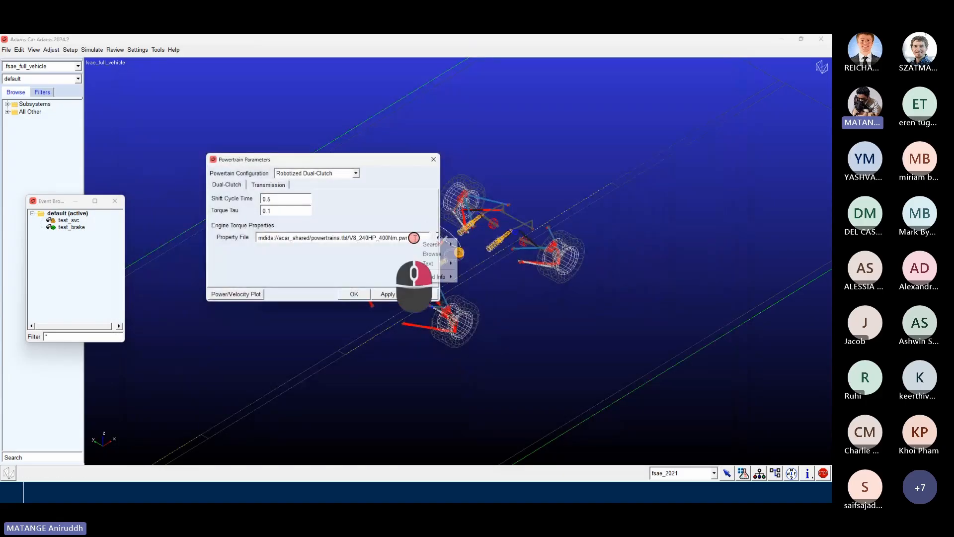
mouse_move(435, 244)
left_click(481, 248)
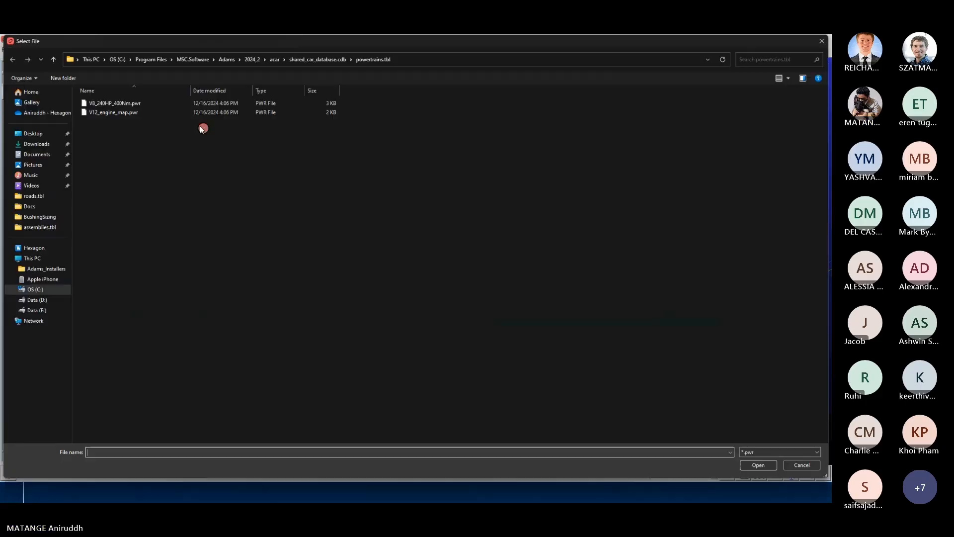
double_click(107, 111)
Step: View the V12 engine map file, highlighting its throttle values and torque column heading, then close the powertrain parameters
left_click(436, 238)
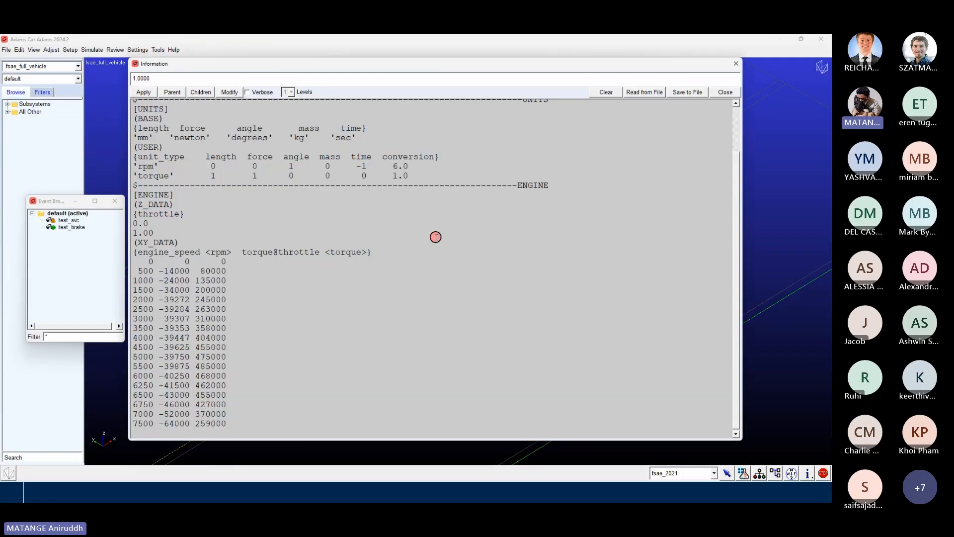
left_click_drag(154, 222, 119, 231)
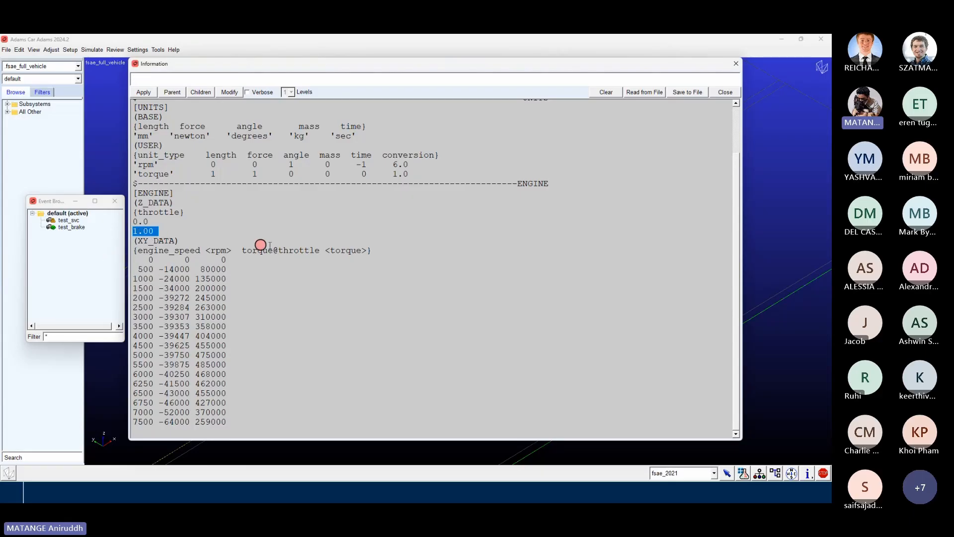
left_click(342, 250)
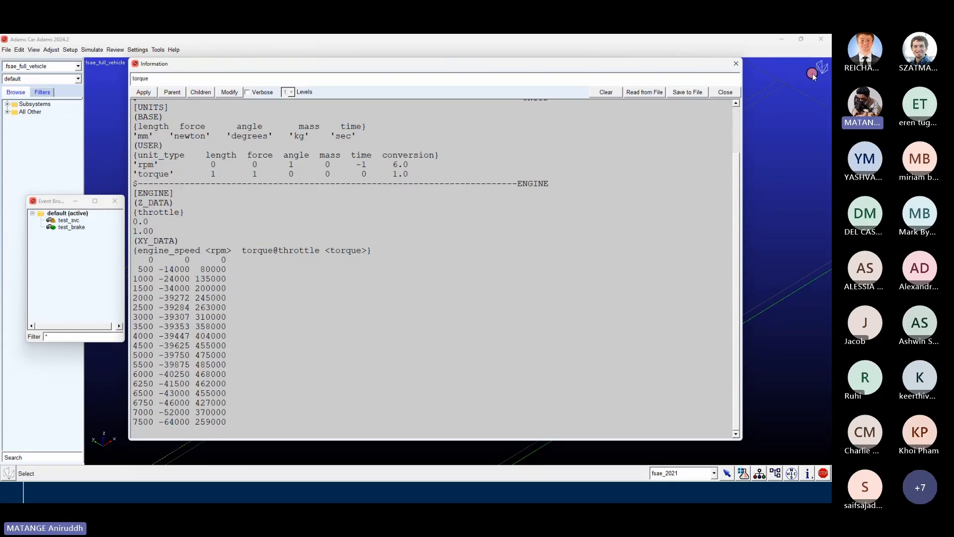
left_click(724, 92)
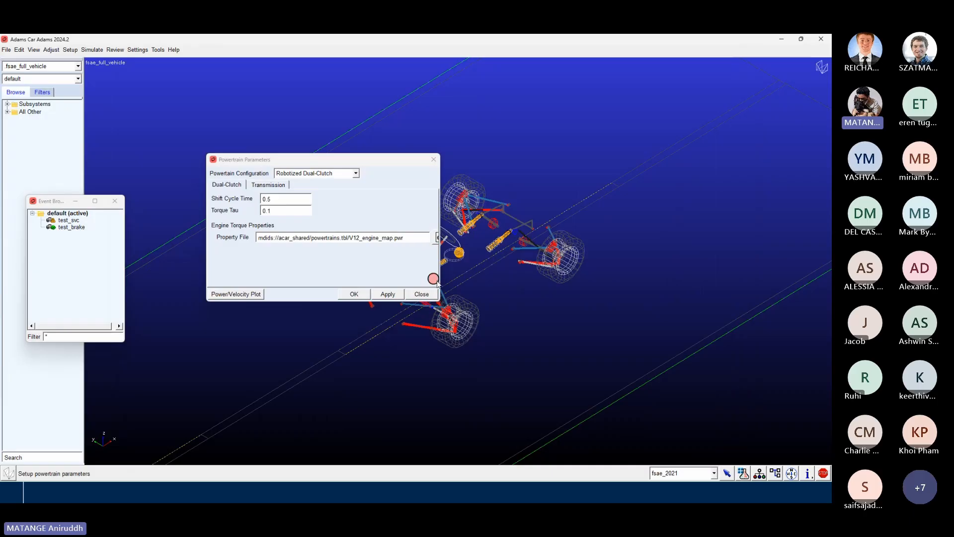
left_click(438, 292)
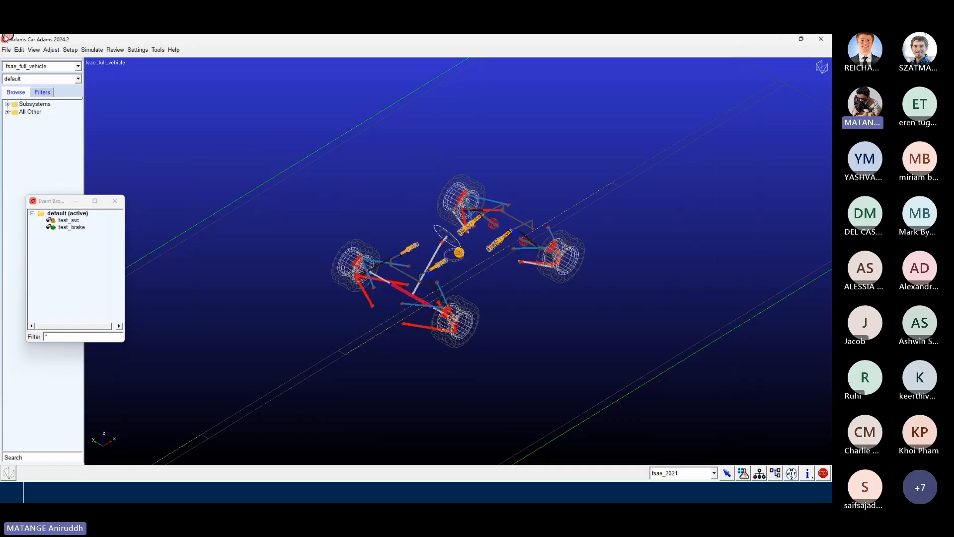
Step: Start a straight-line acceleration full-vehicle analysis with the output prefix test
left_click(92, 49)
mouse_move(103, 70)
mouse_move(224, 91)
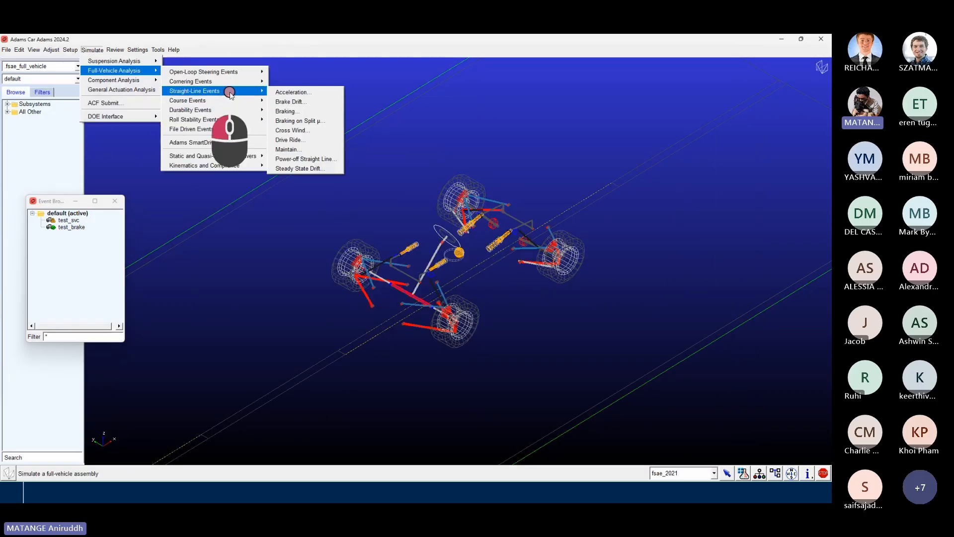
left_click(291, 92)
left_click_drag(234, 119, 278, 159)
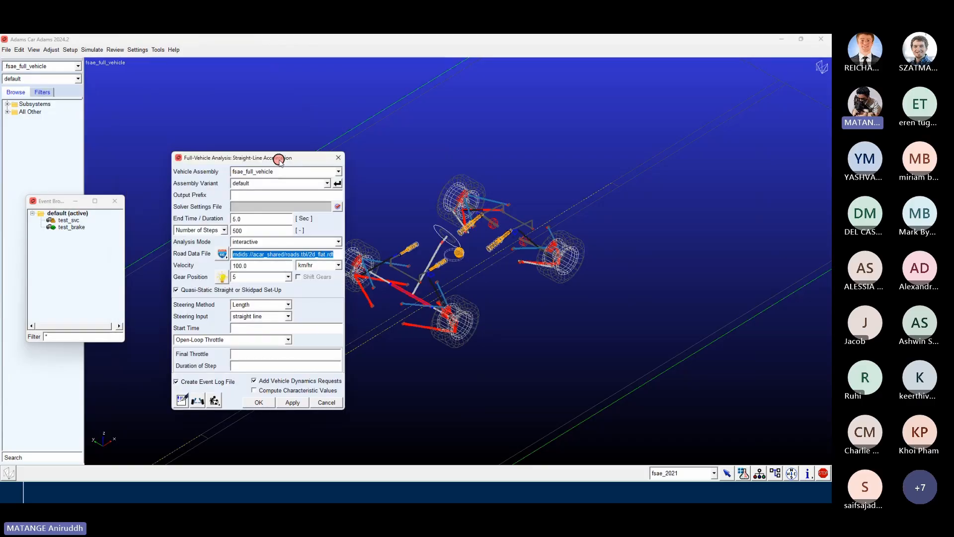
type("test")
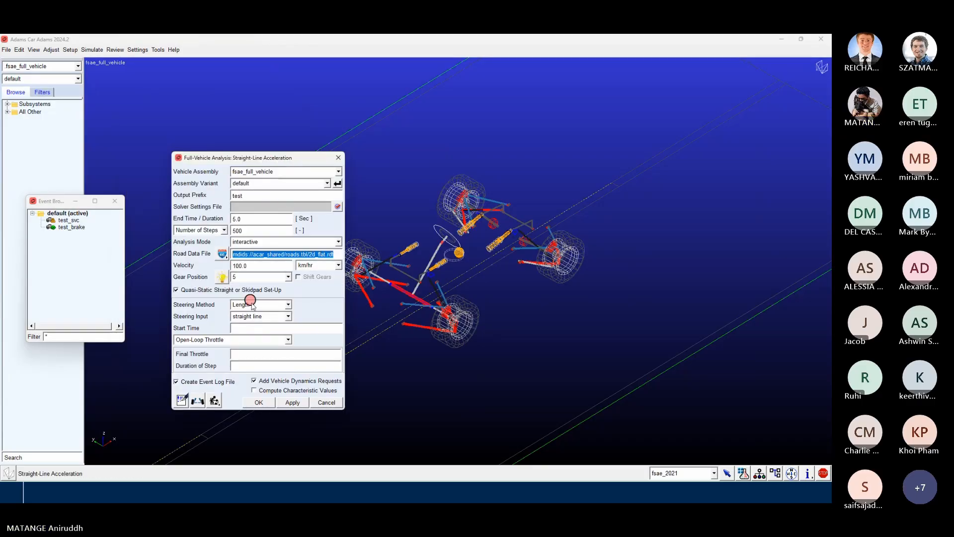
Step: Set the acceleration event's start time to 1, final throttle to 1, velocity to 10 km/hr and gear position to 1
left_click(243, 326)
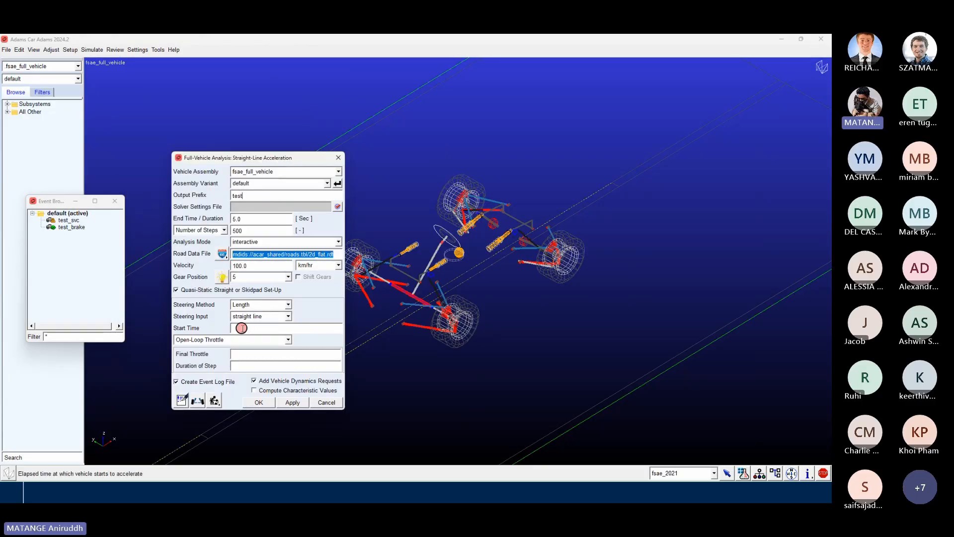
key("Tab")
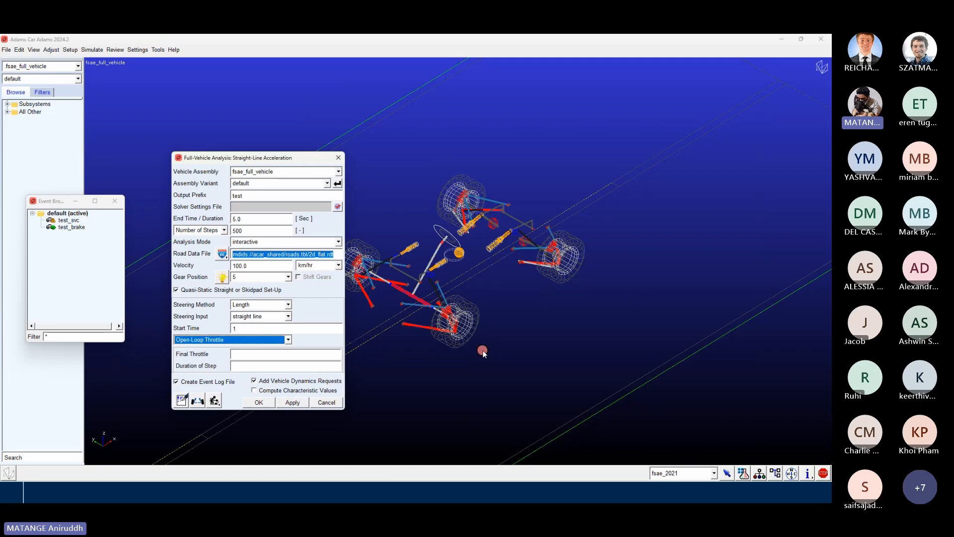
key("Tab")
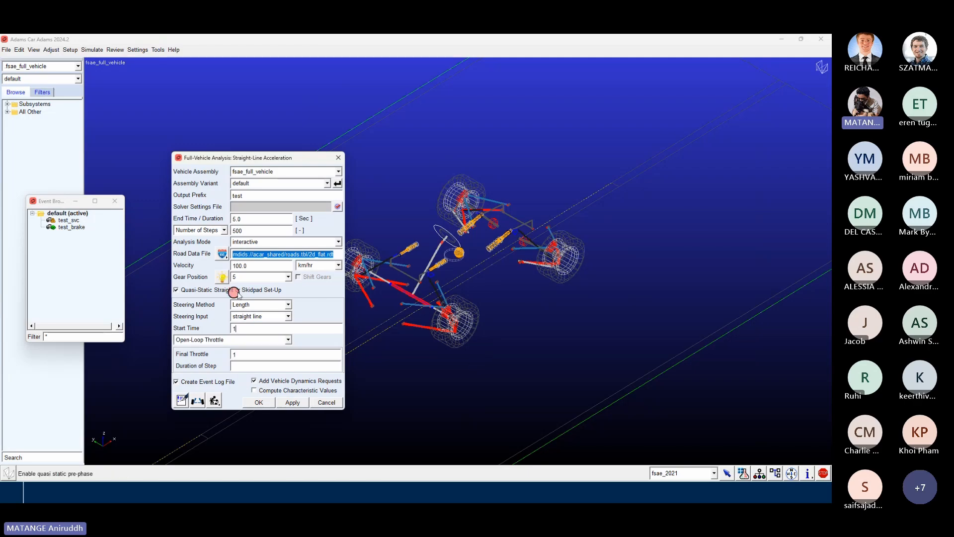
left_click(242, 266)
key("BackSpace")
left_click(235, 279)
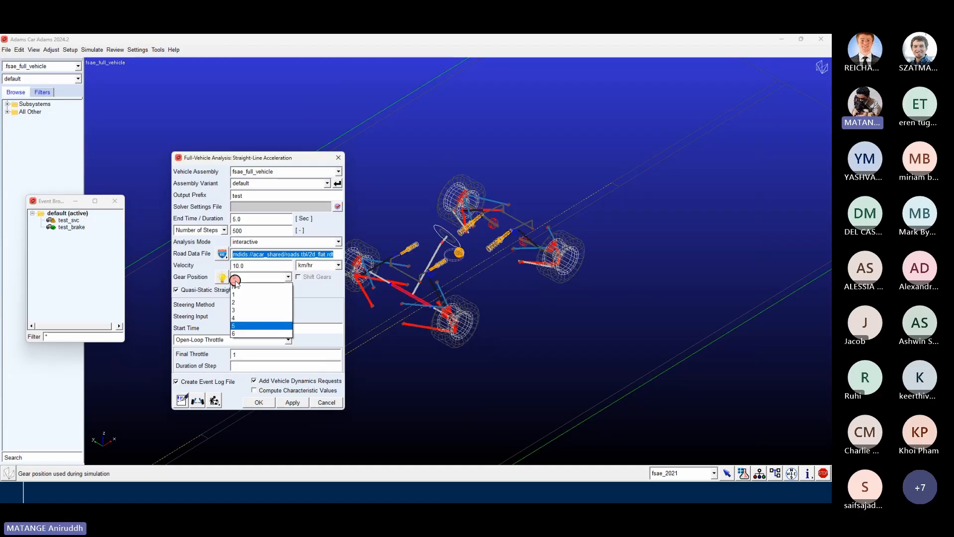
left_click(238, 334)
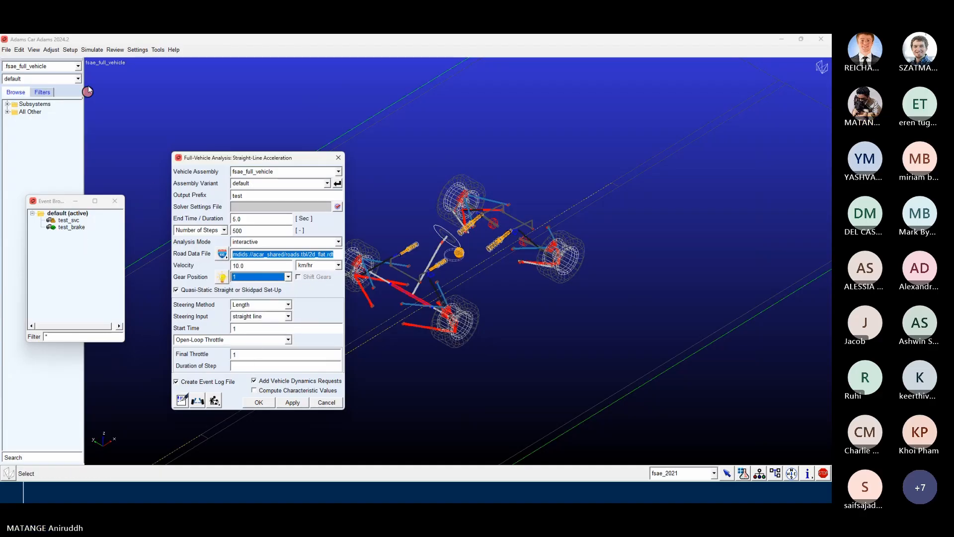
Step: Reopen the full-vehicle powertrain parameters and place them beside the acceleration analysis setup
left_click(70, 50)
mouse_move(104, 113)
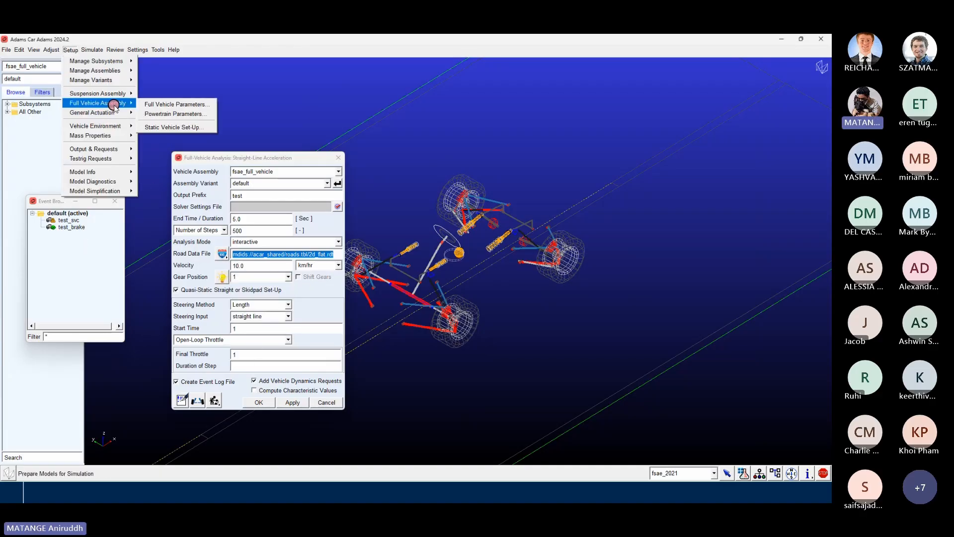
left_click(180, 114)
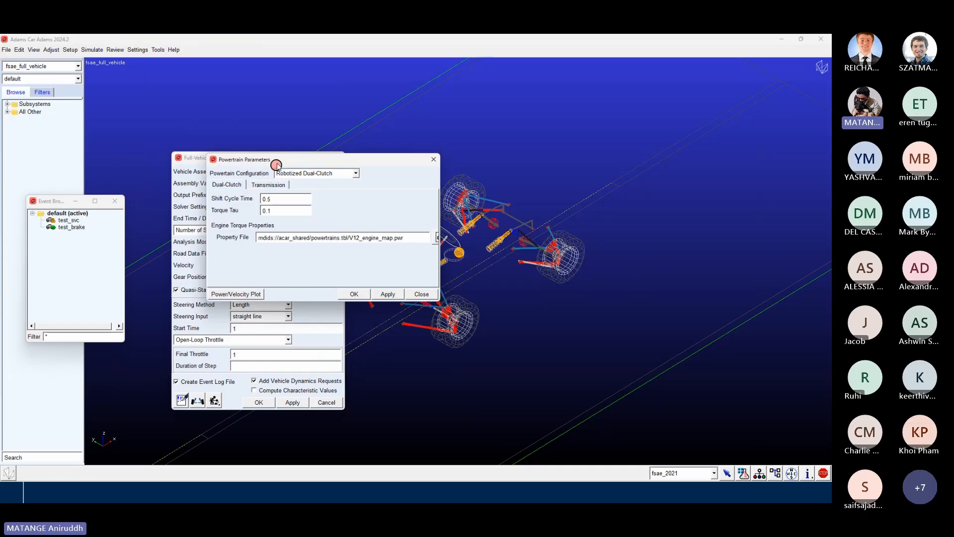
left_click_drag(275, 160, 496, 174)
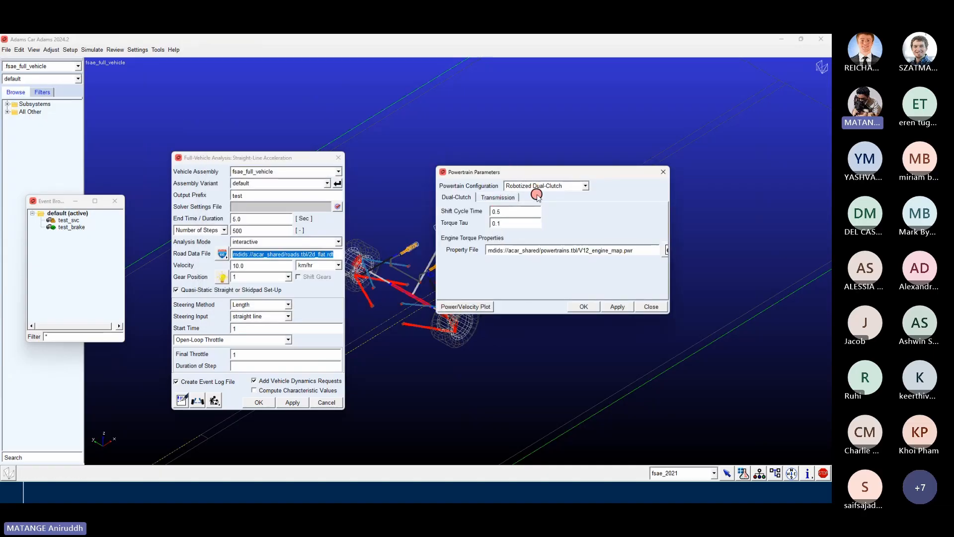
Step: Show the Simple Proportional Torque configuration and point out its torque minimum, torque maximum and power maximum
left_click(502, 187)
left_click(554, 204)
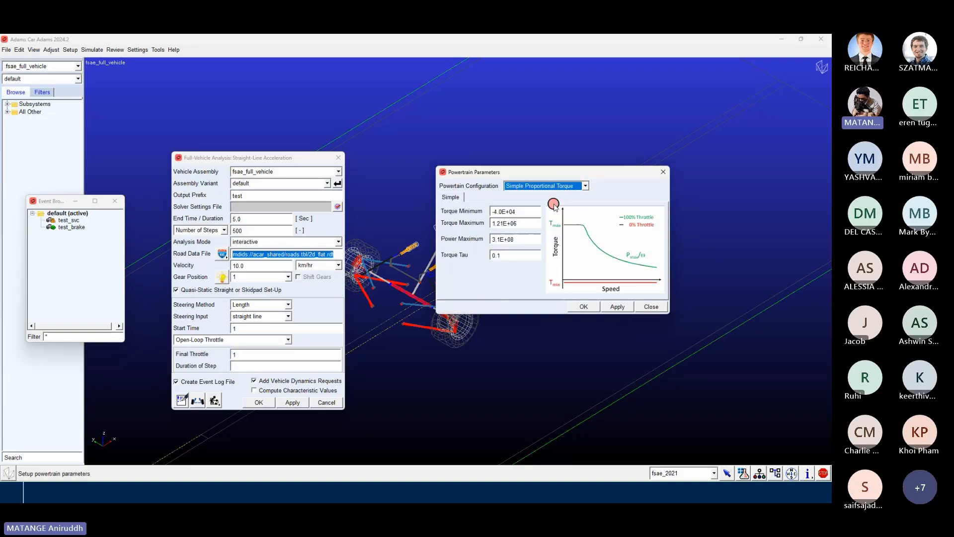
left_click(495, 214)
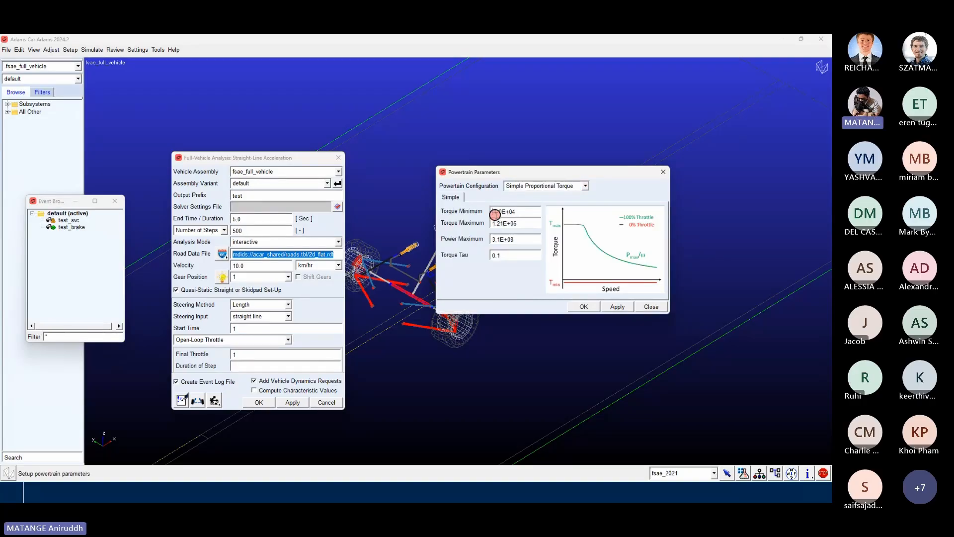
left_click_drag(493, 211, 538, 210)
left_click_drag(522, 211, 493, 211)
mouse_move(485, 223)
left_mouse_down()
mouse_move(527, 224)
mouse_move(524, 239)
mouse_move(491, 237)
left_mouse_up()
left_click(529, 223)
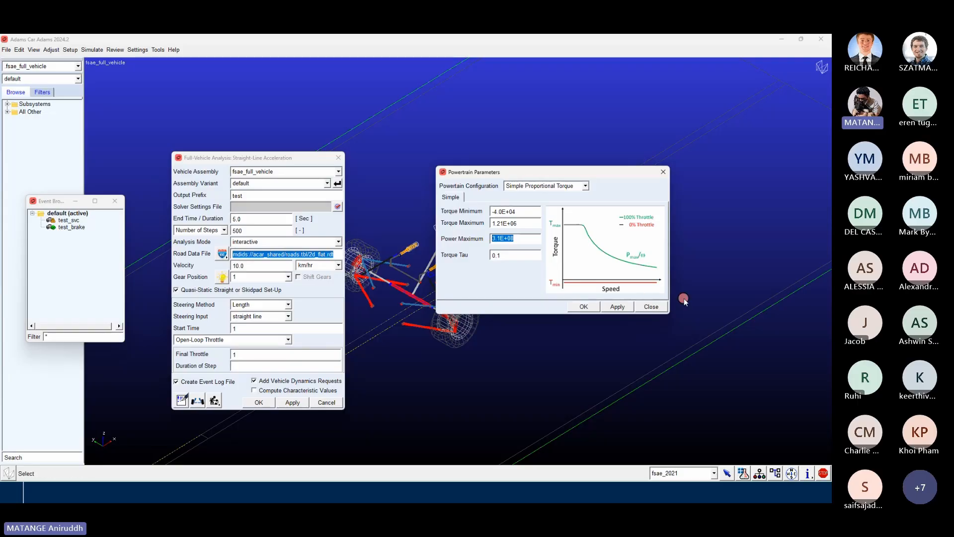
Step: Switch the powertrain configuration back to Robotized Dual-Clutch and check its transmission settings
left_click(558, 185)
left_click(571, 224)
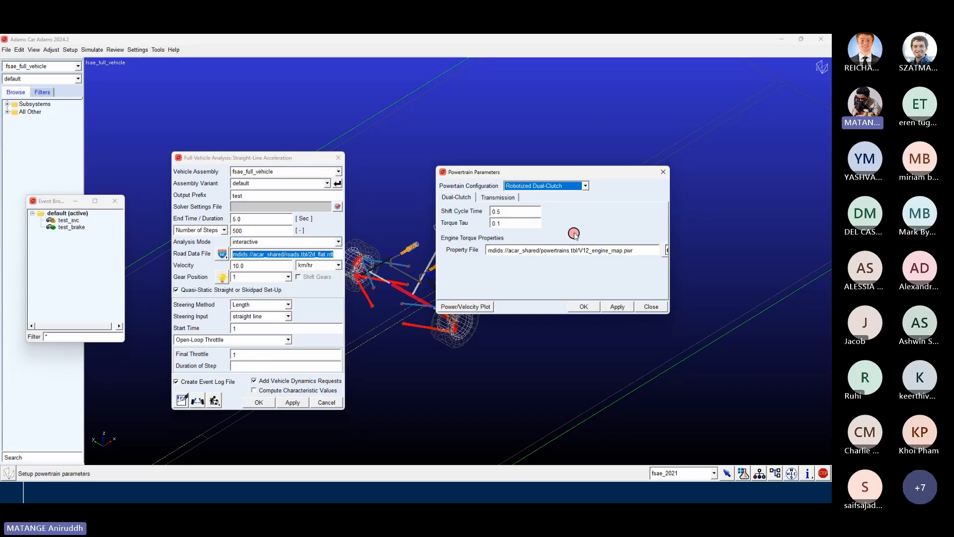
left_click(493, 197)
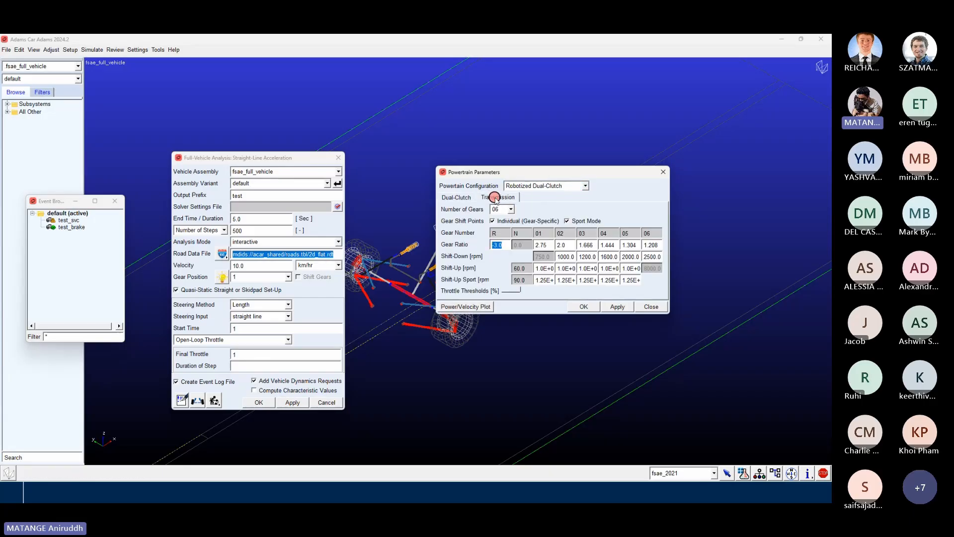
left_click(458, 197)
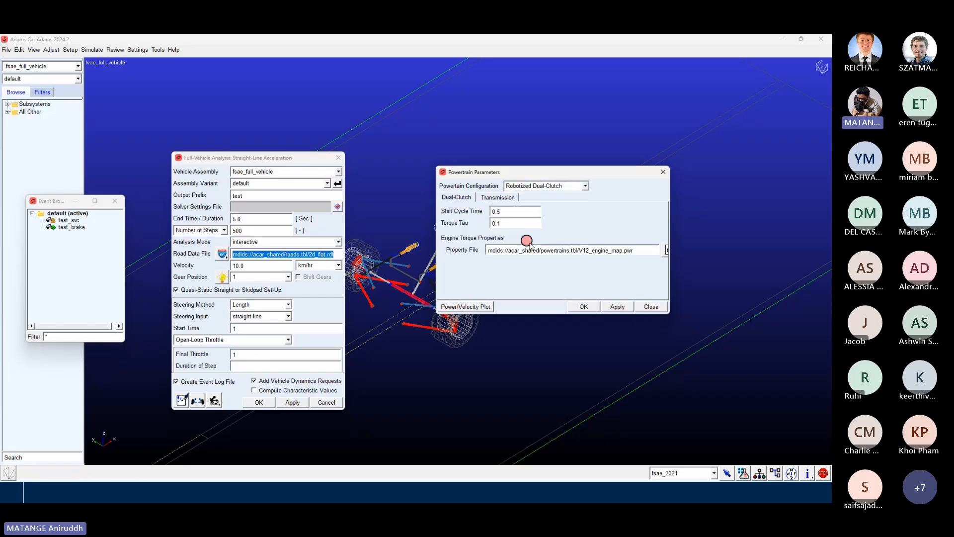
Step: Set the engine torque property file to 600cc_engine_map.pwr from the F18_MMKS powertrains table and apply the powertrain parameters
right_click(619, 255)
mouse_move(645, 260)
left_click(692, 308)
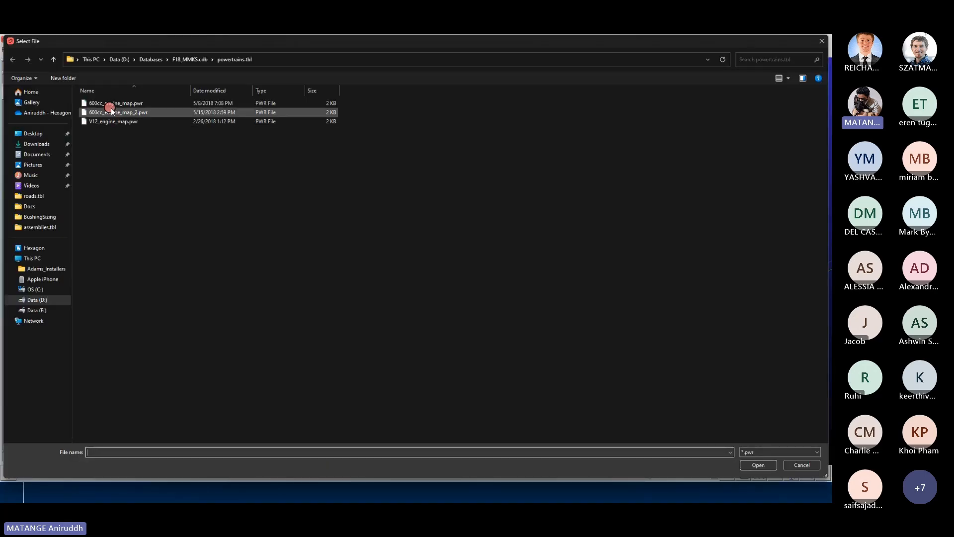
double_click(115, 103)
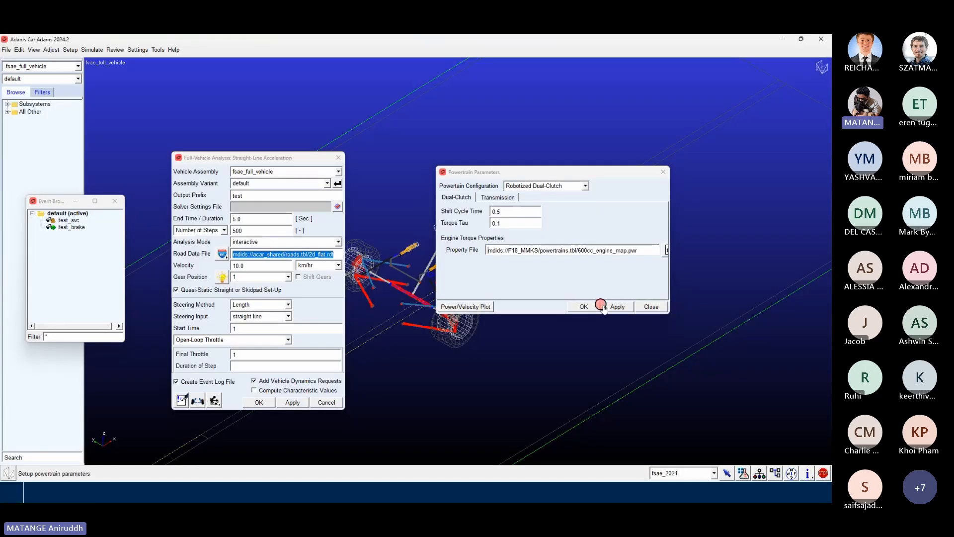
left_click(608, 307)
left_click(584, 307)
Step: Try to run the acceleration analysis, then set the duration of step to 1 and the final throttle to 100
left_click(293, 402)
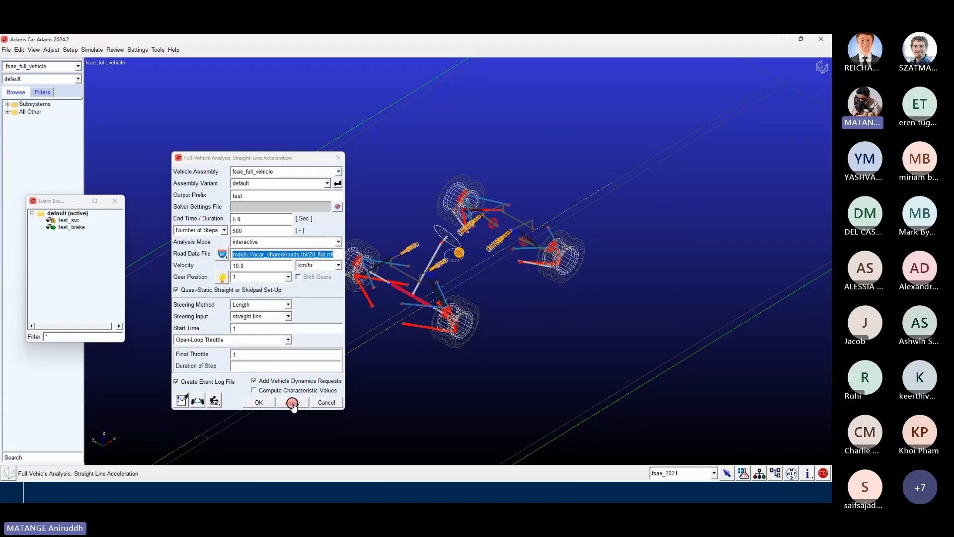
left_click(387, 389)
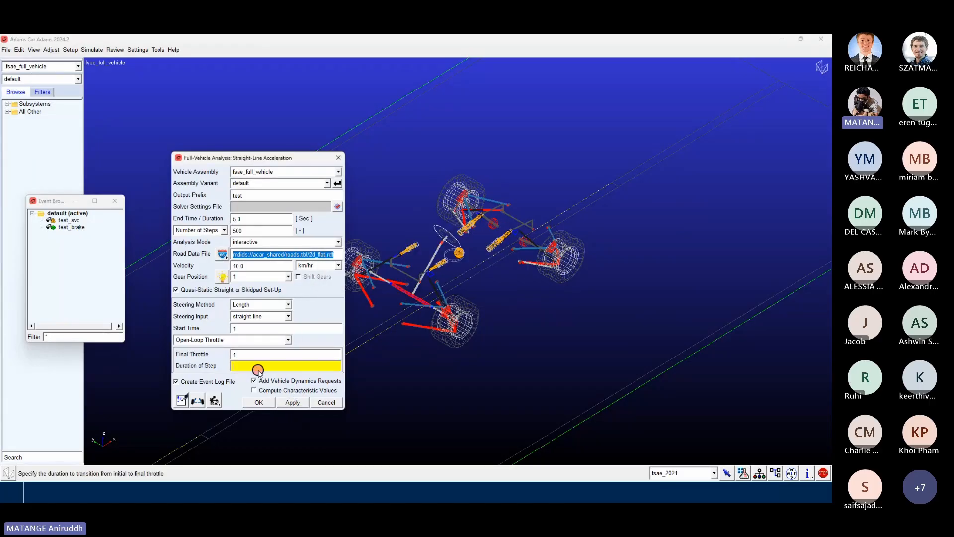
type("1")
left_click(248, 354)
type("00")
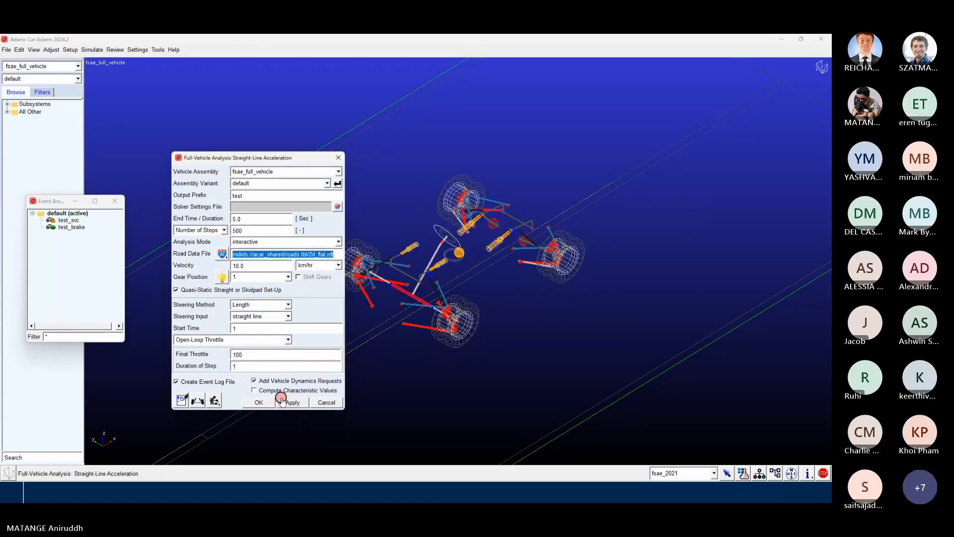
Step: Run the straight-line acceleration analysis and show the test_accel simulation in the PostProcessor
left_click(281, 400)
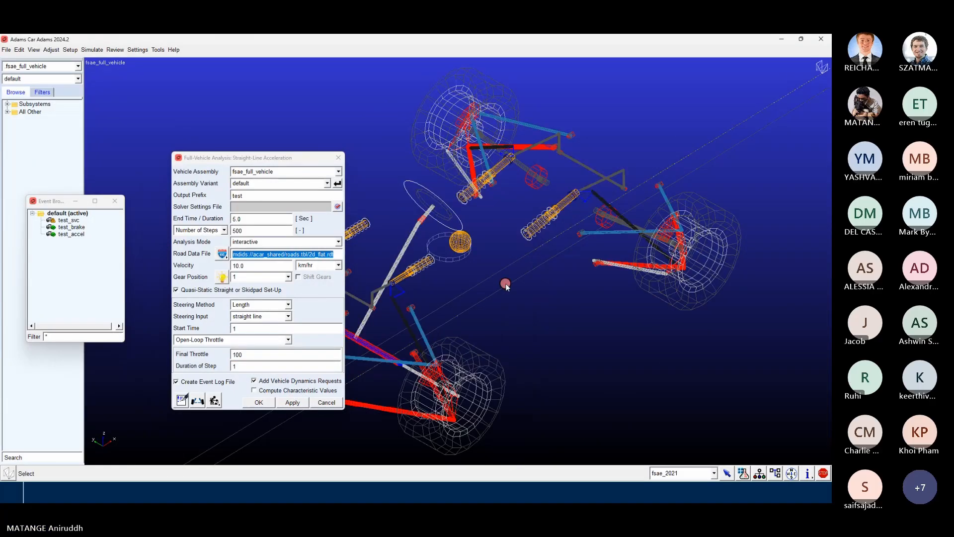
key("F8")
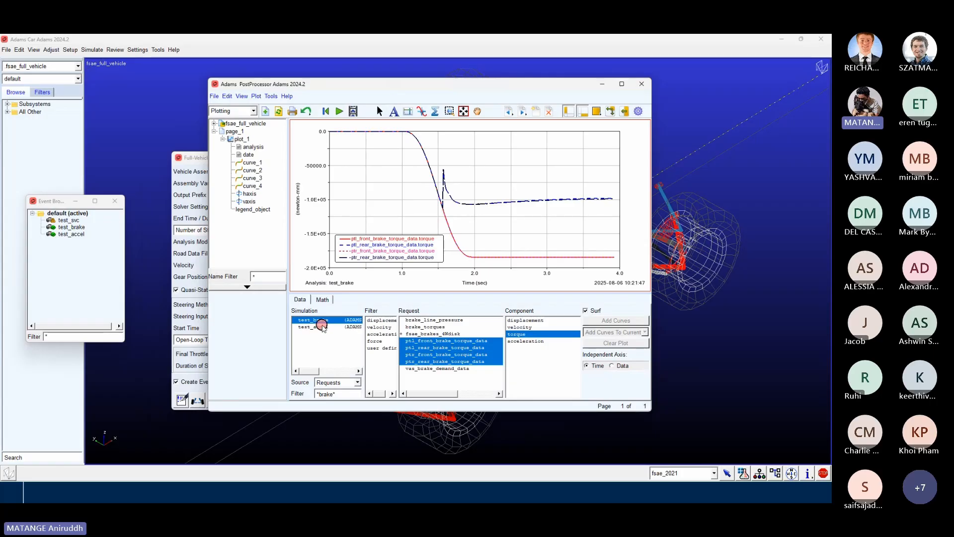
left_click(322, 326)
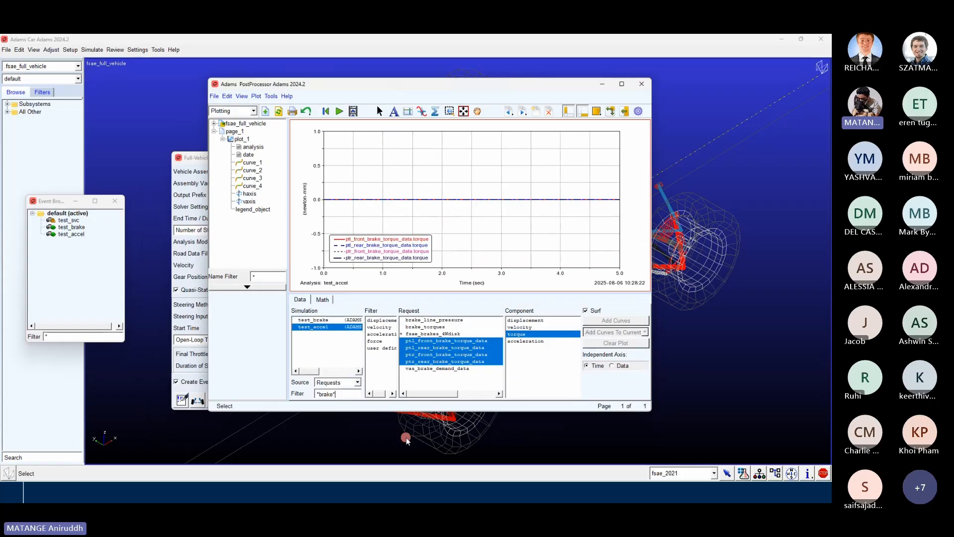
Step: Filter the result requests by "chass" and plot the longitudinal component of chassis_accelerations for test_accel
key("BackSpace")
key("BackSpace")
key("BackSpace")
key("BackSpace")
key("BackSpace")
type("chass")
key("Return")
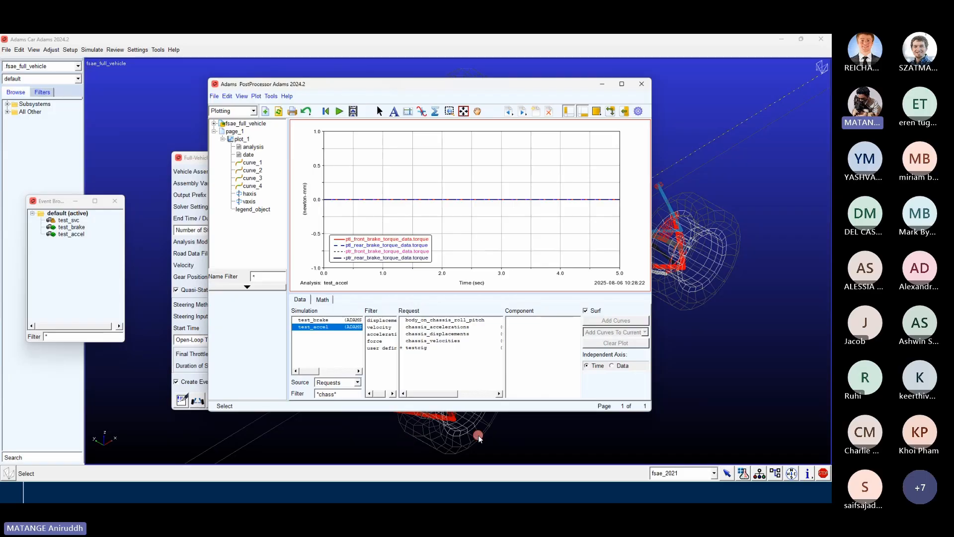
left_click(458, 326)
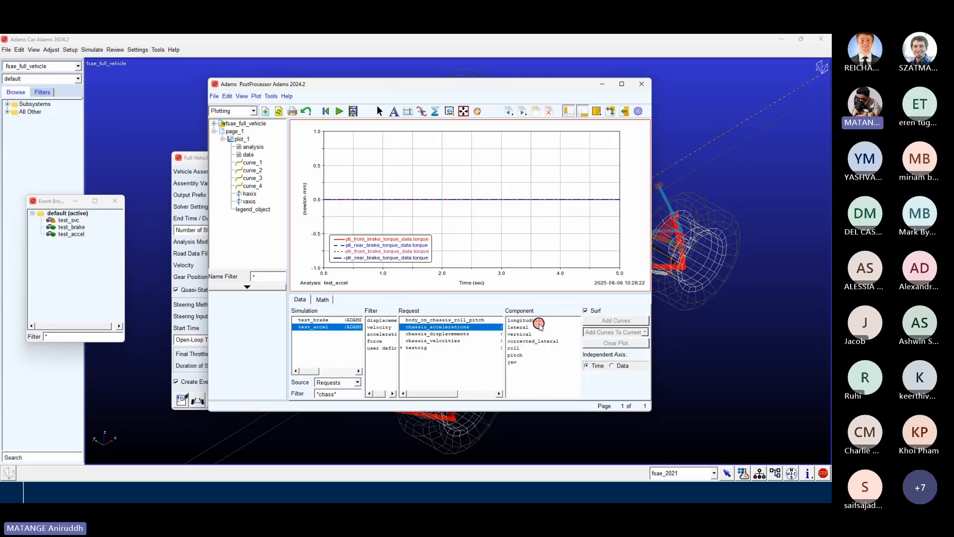
left_click(529, 319)
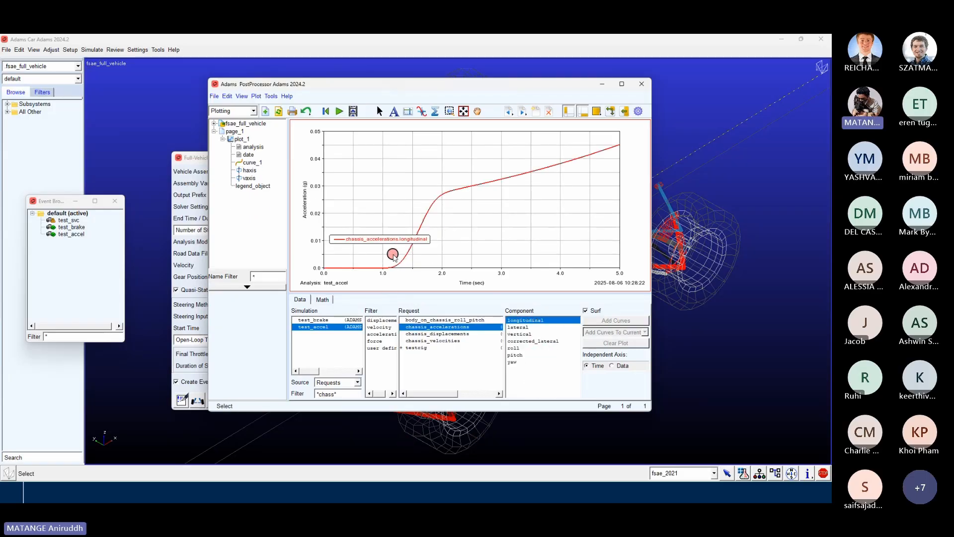
Step: Examine the longitudinal acceleration curve and return to the vehicle model view
left_click(447, 195)
left_click(448, 194)
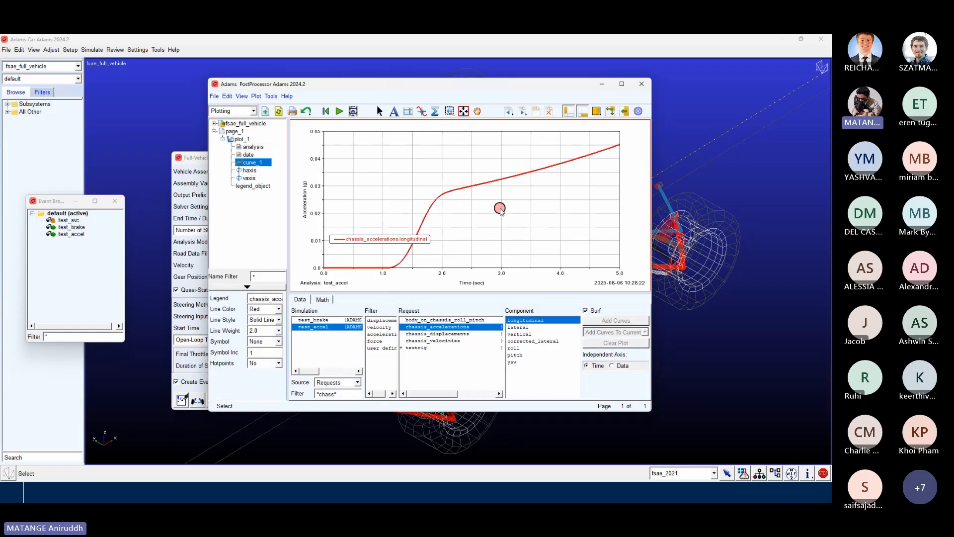
left_click(507, 208)
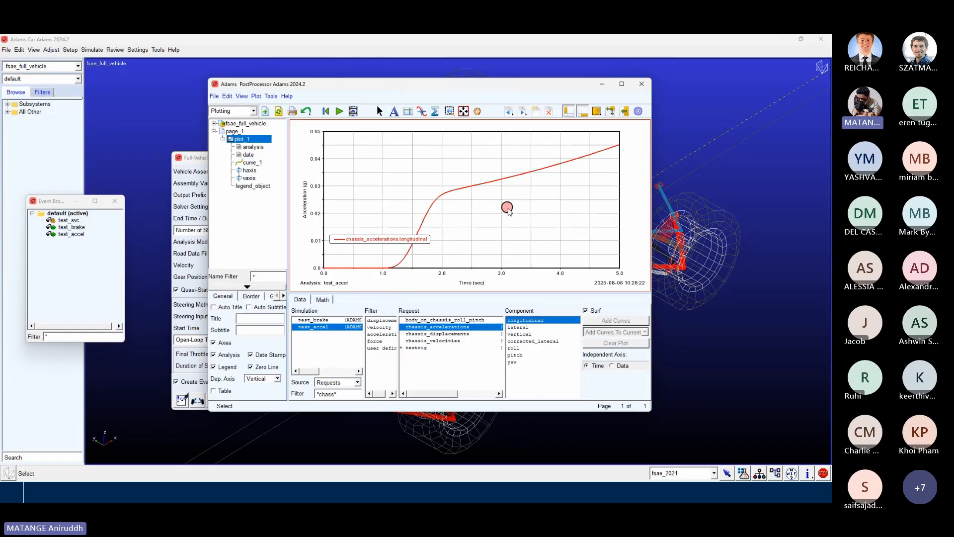
key("F8")
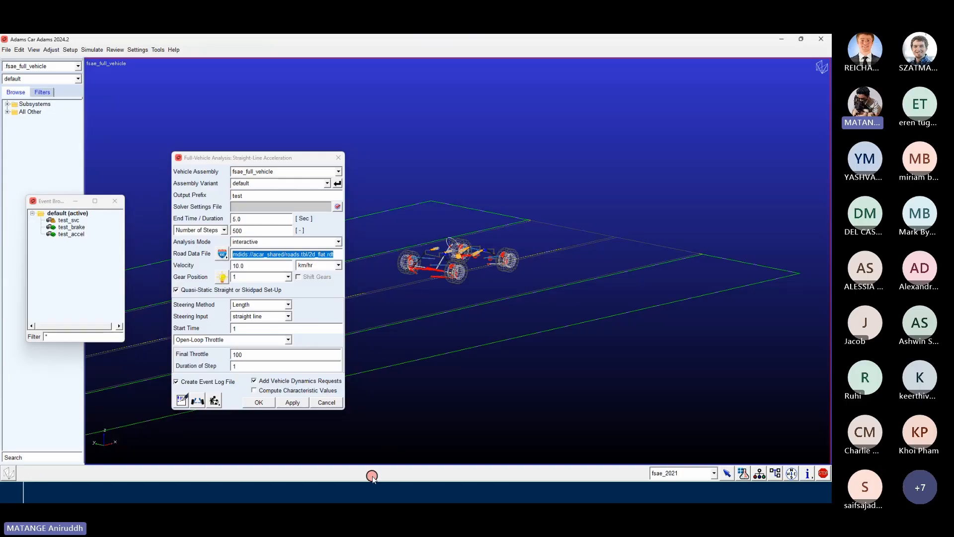
Step: Switch to the presentation and advance to the Design Iteration slide
key("alt+Tab")
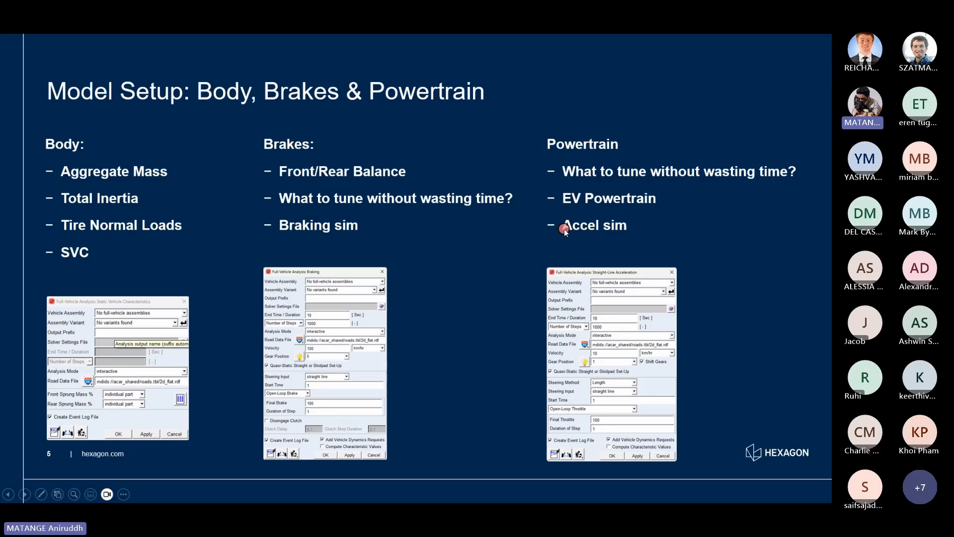
key("Right")
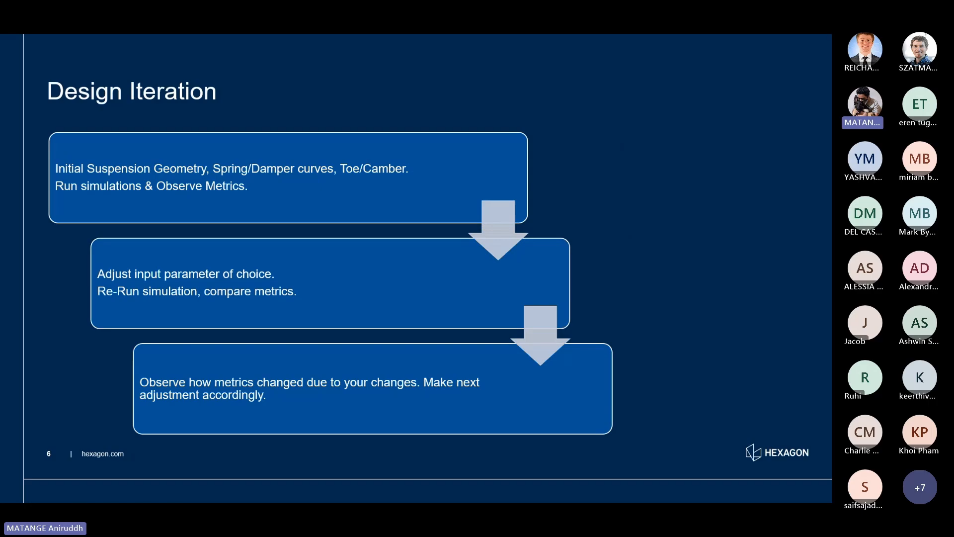
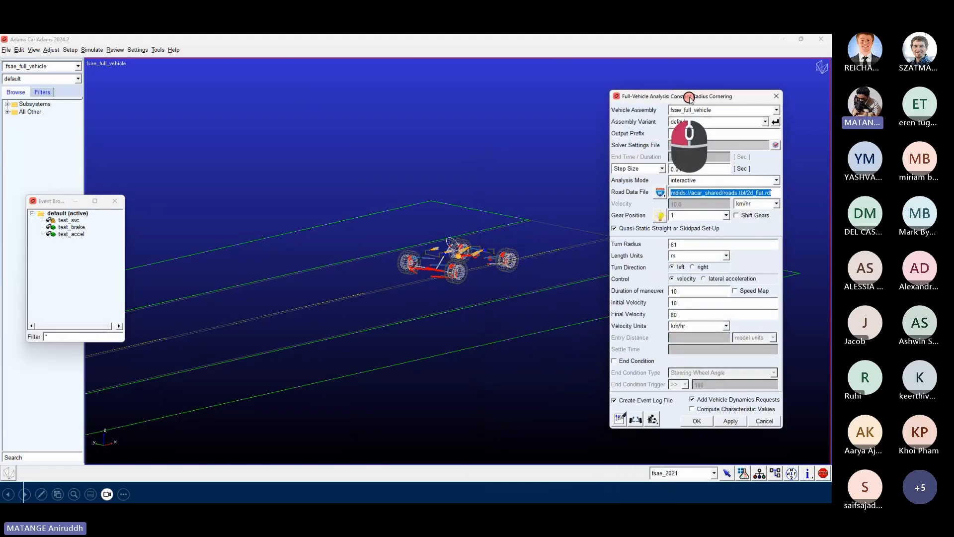
Step: Configure the constant radius cornering analysis with output prefix iter_1, gear position 2, turn radius 8.35 m and maneuver duration 20
left_click(699, 120)
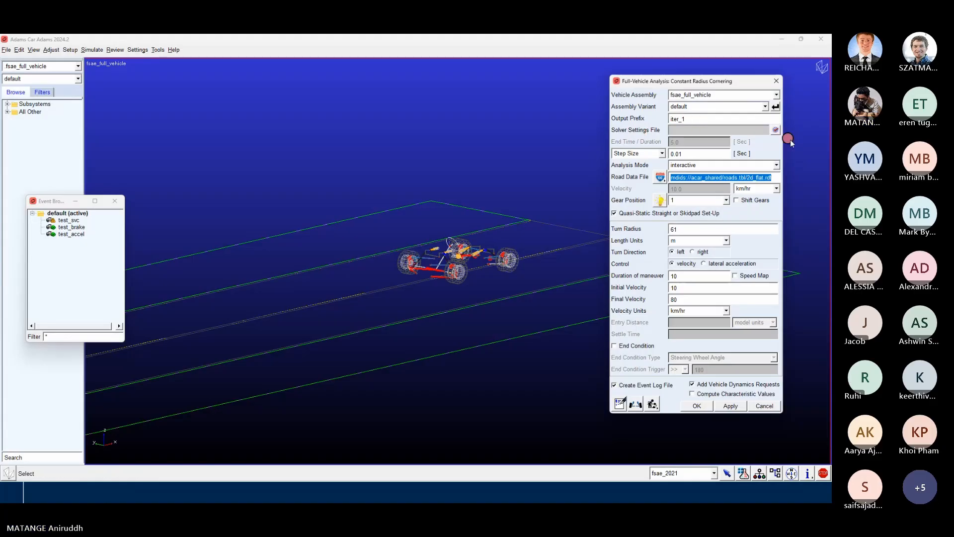
left_click(688, 204)
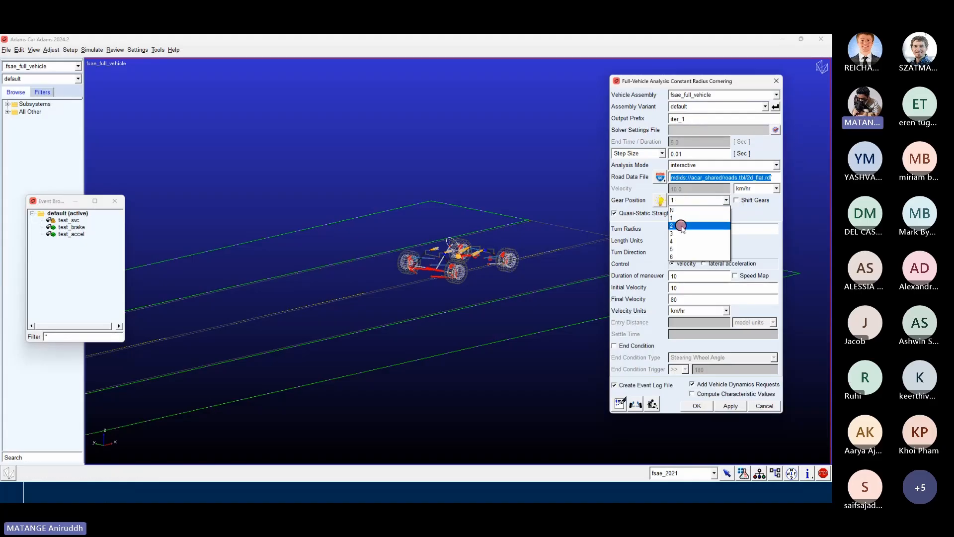
left_click(700, 224)
double_click(698, 229)
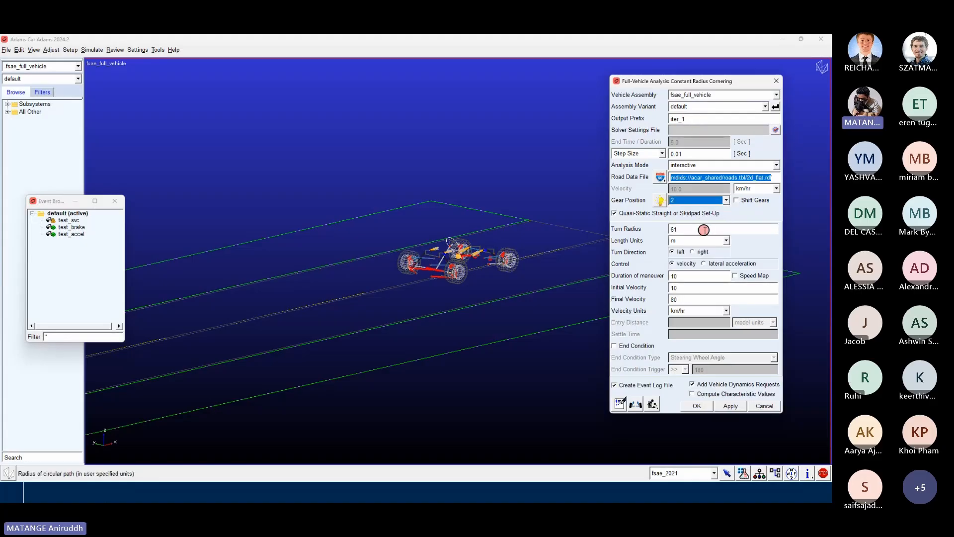
type("8.35")
key("Tab")
key("Tab")
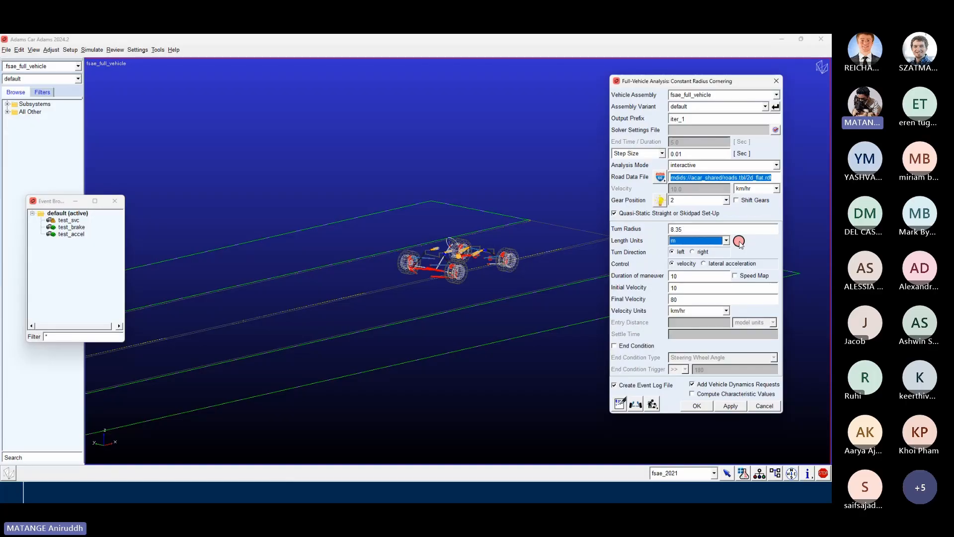
type("20")
key("Tab")
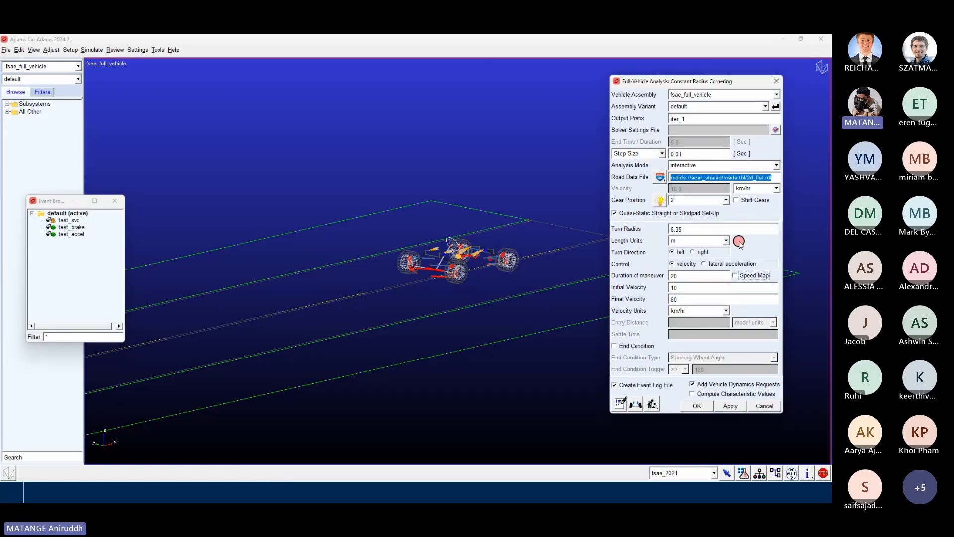
Step: Control the cornering maneuver by lateral acceleration with a final acceleration of 1.1 g and run the analysis
left_click(716, 263)
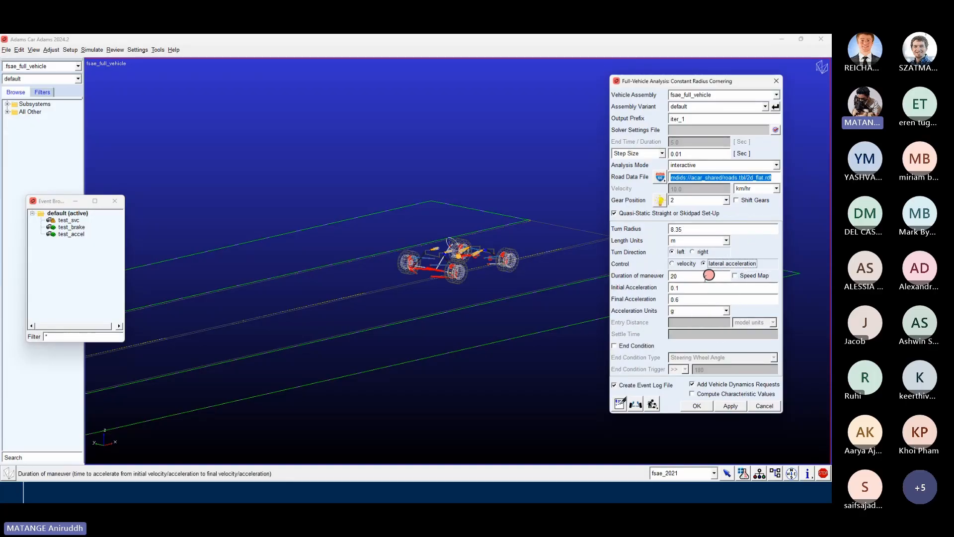
double_click(676, 299)
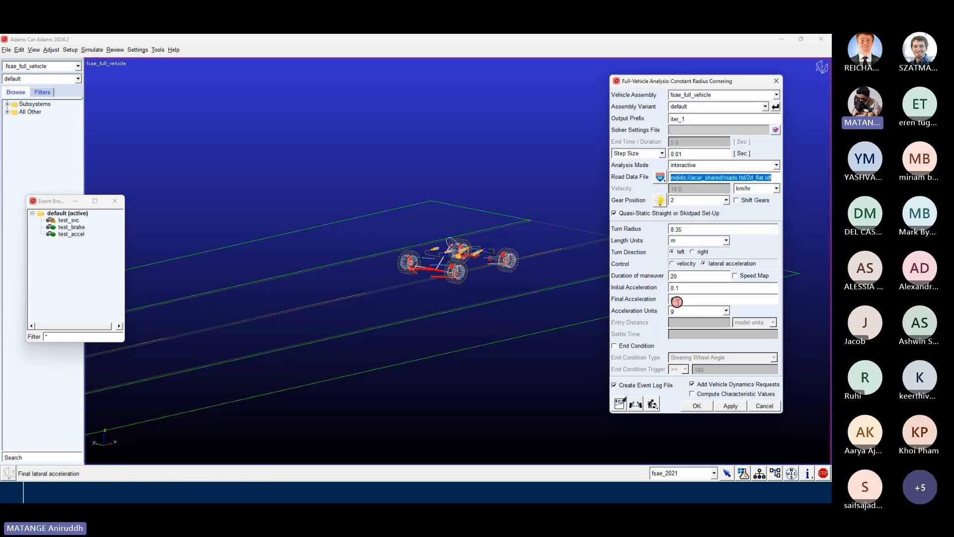
type("1.1r")
left_click_drag(492, 187, 504, 228)
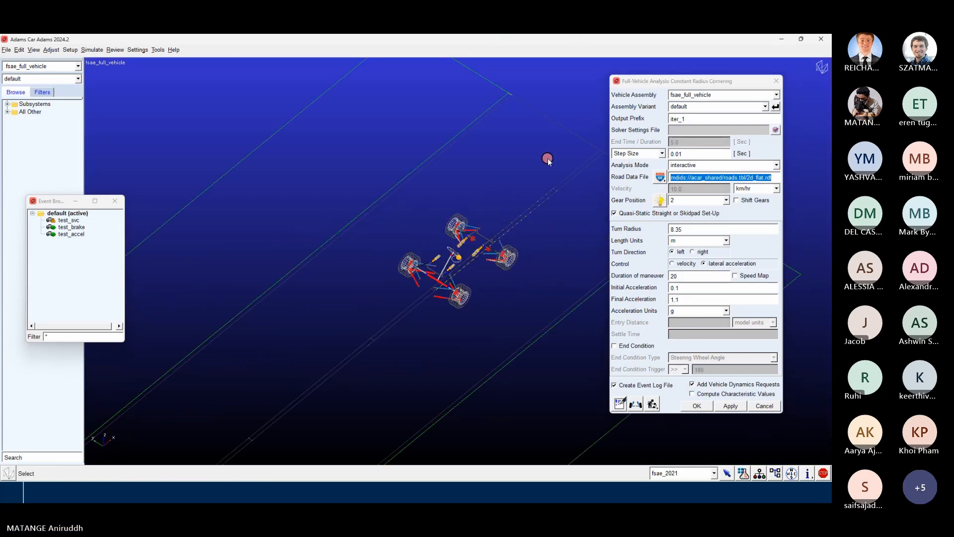
left_click(734, 406)
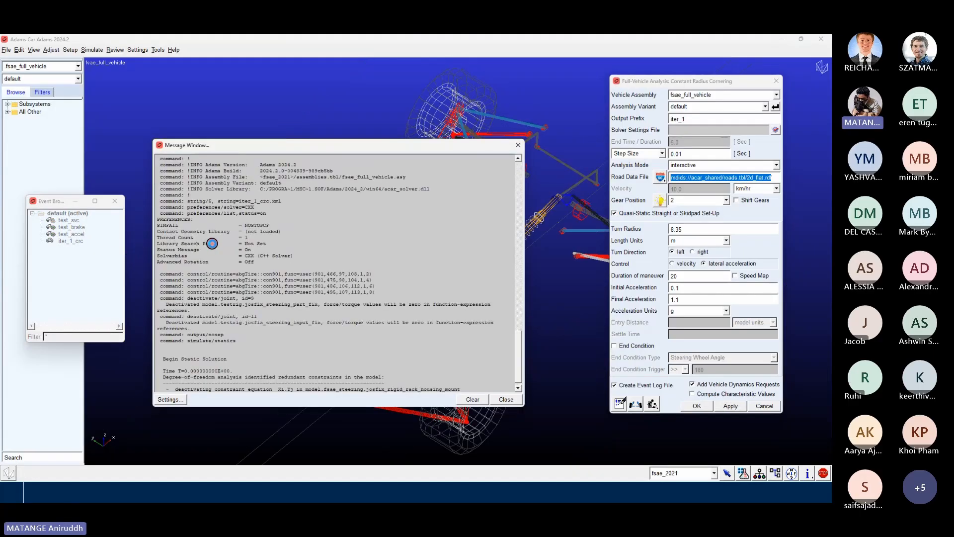
Step: Open the hardpoint modification table for fsae_front_susp and set the loc_z of hpl_lca_outer to 130
left_click(53, 49)
mouse_move(62, 60)
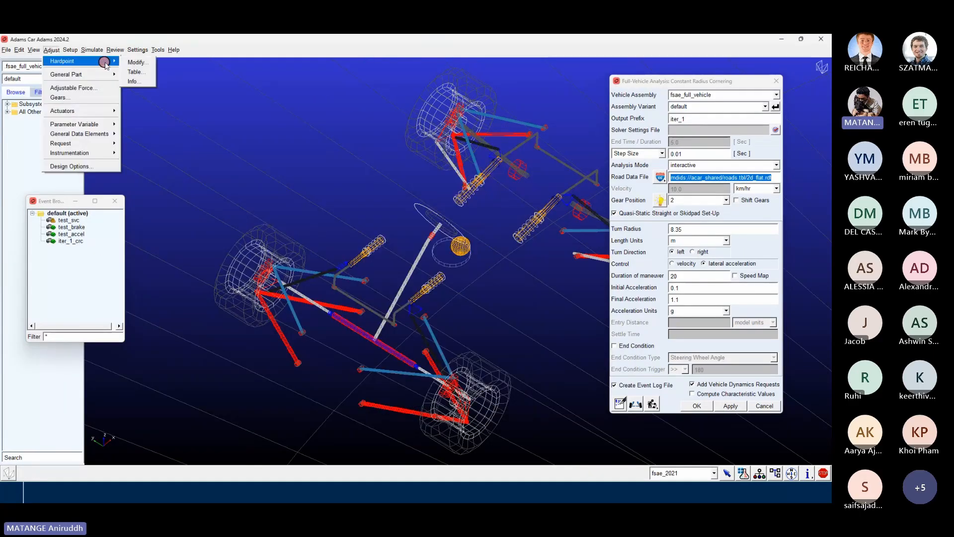
left_click(137, 71)
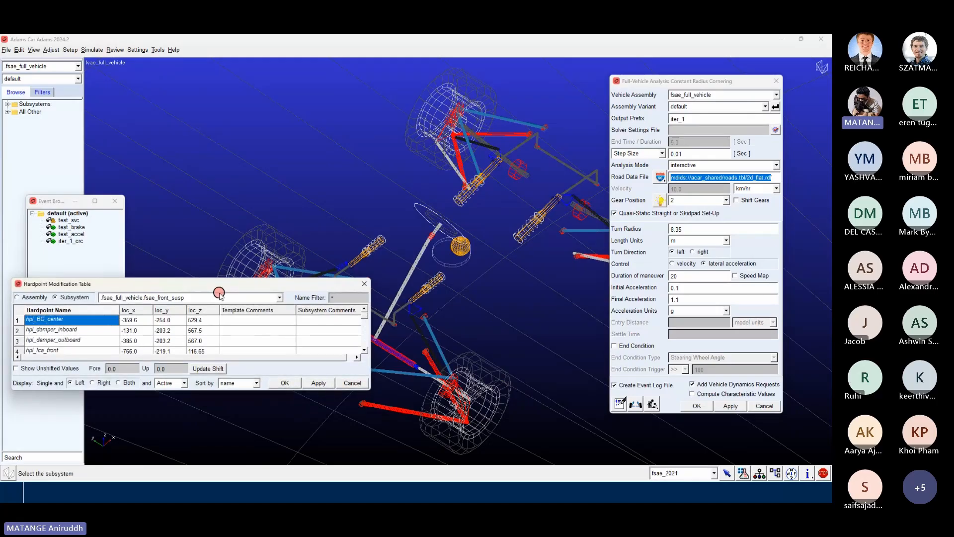
left_click_drag(233, 284, 366, 74)
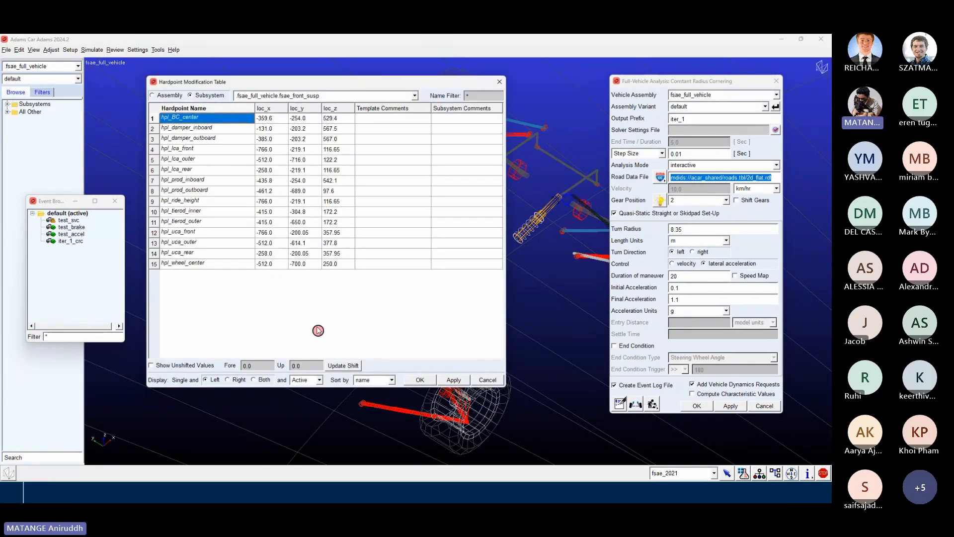
left_click(165, 162)
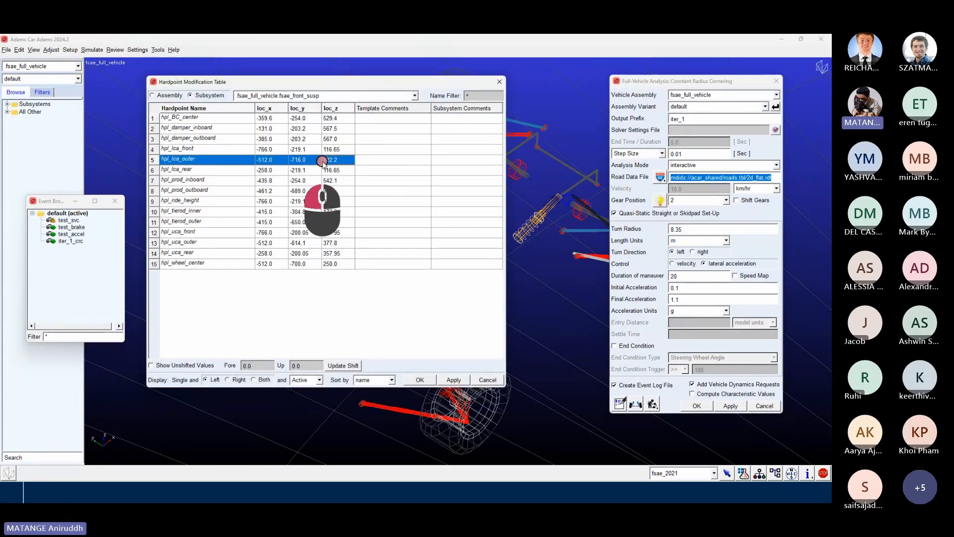
left_click(338, 159)
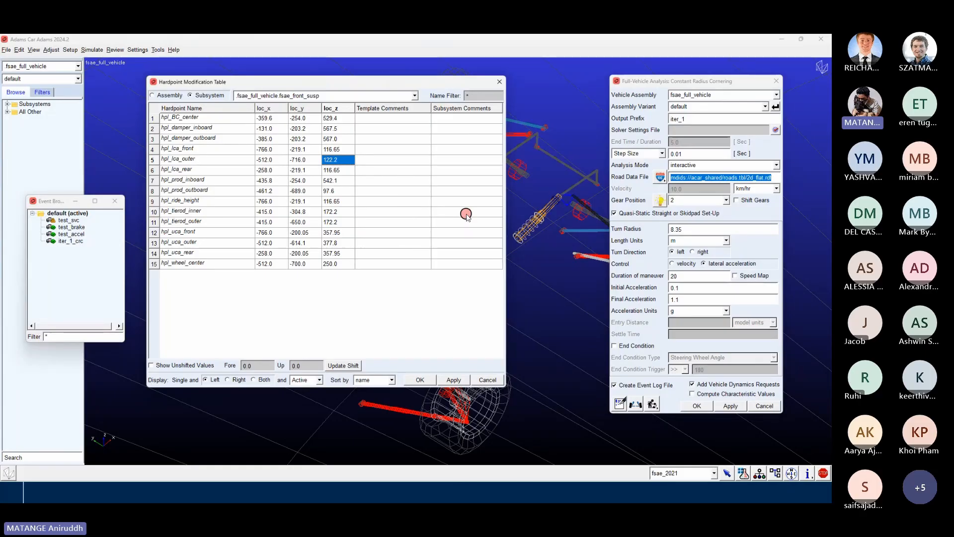
type("130")
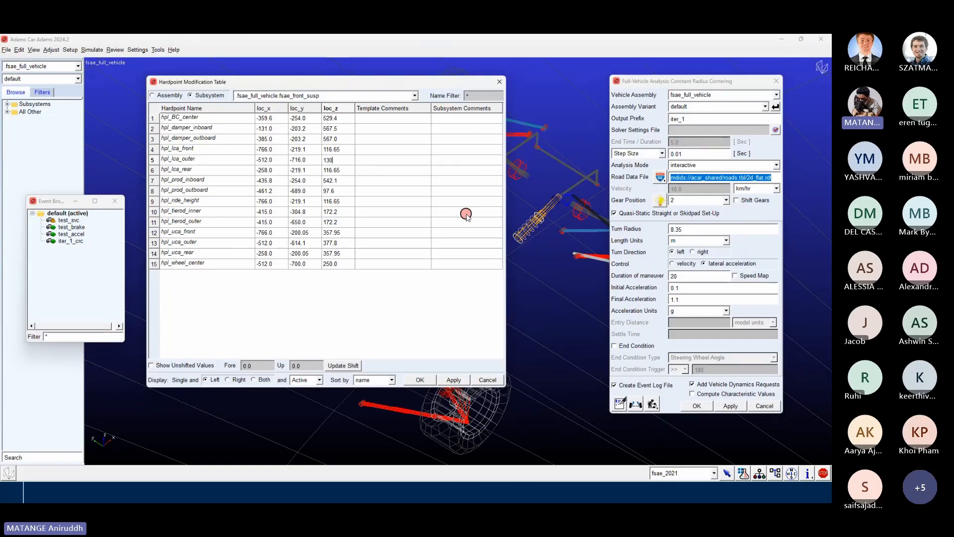
key("Tab")
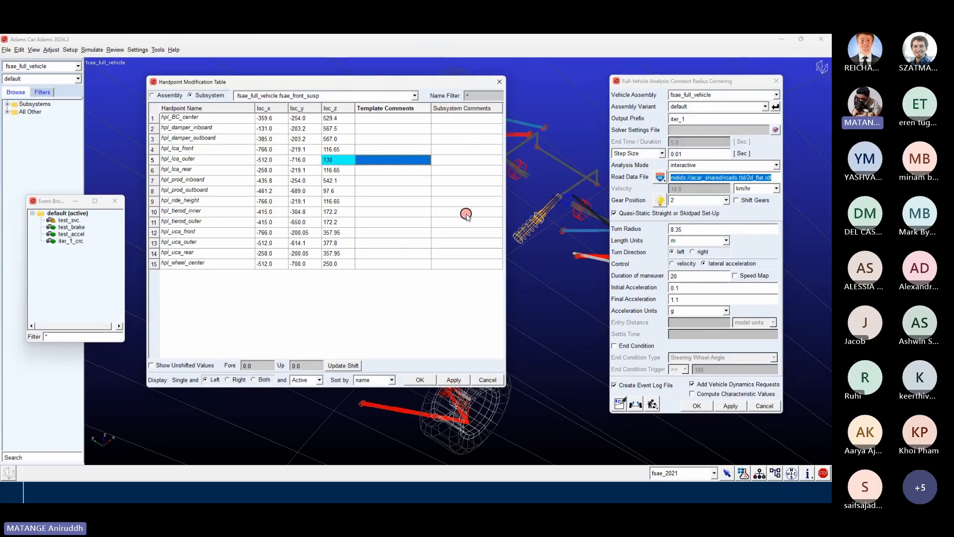
Step: Set the loc_z of hpl_tierod_inner to 175 and of hpl_tierod_outer to 165
key("Left")
key("Down")
key("Down")
key("Down")
key("Down")
key("Down")
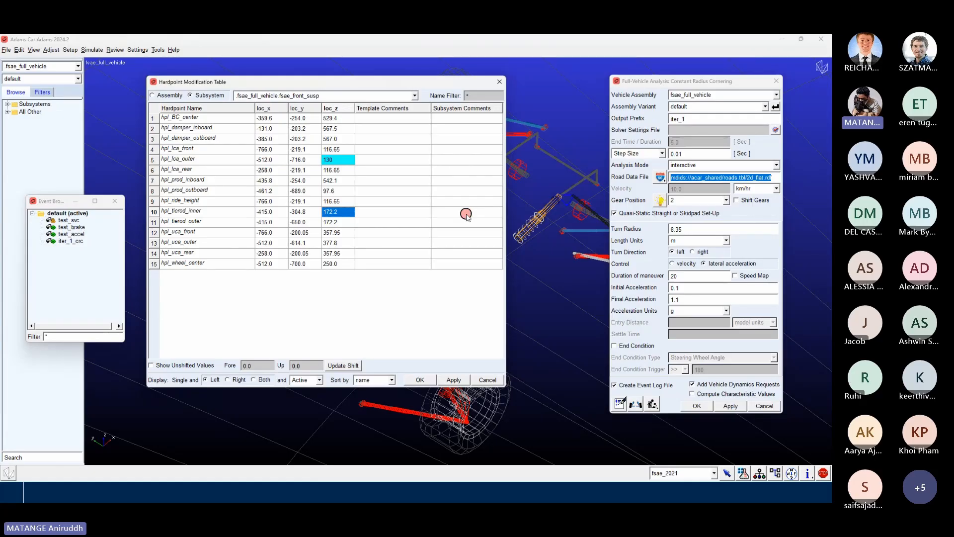
key("Down")
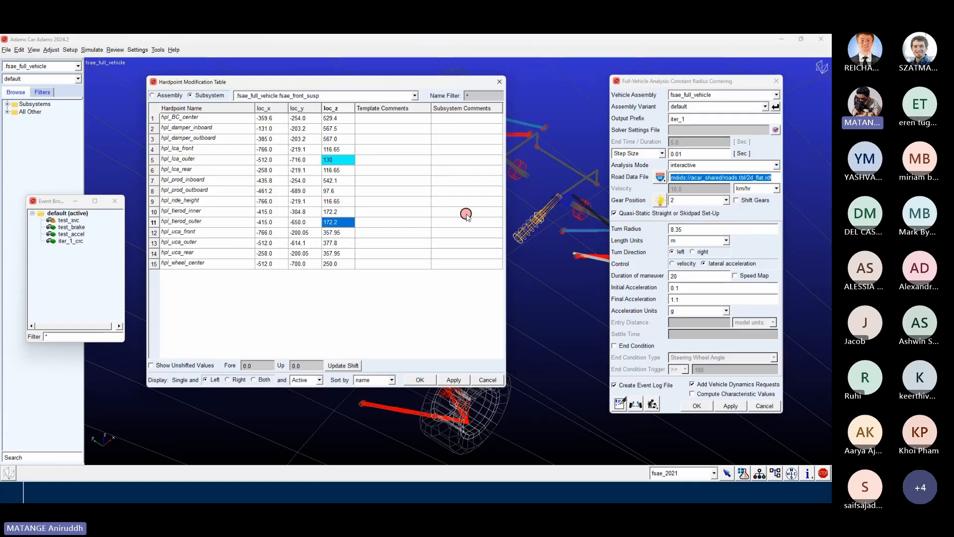
key("Up")
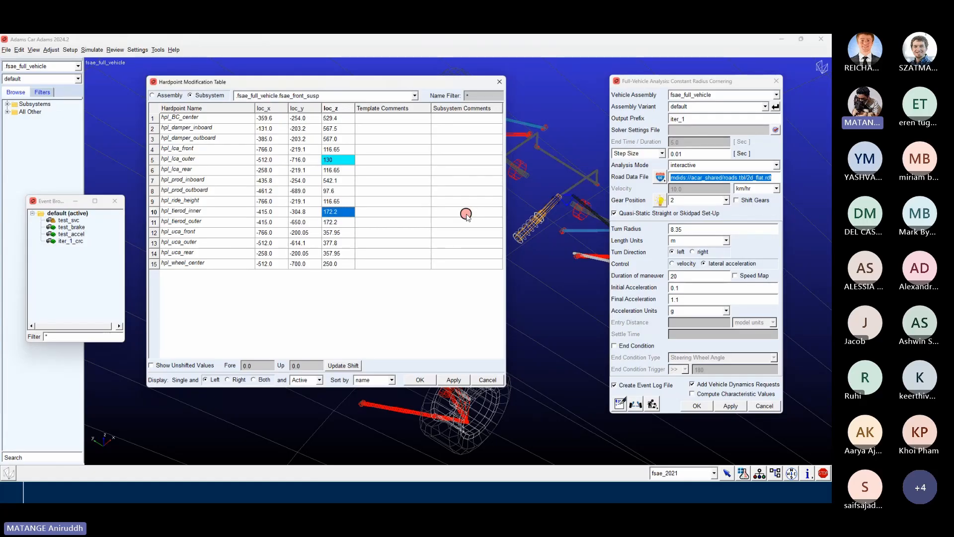
type("175")
key("Return")
type("165")
key("Return")
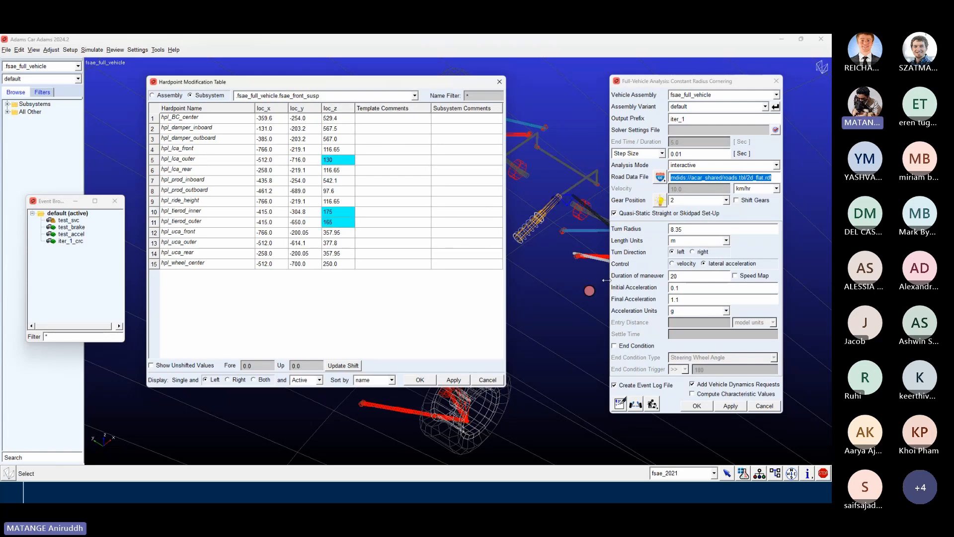
Step: Run the constant radius cornering analysis with output prefix iter_2 and open the PostProcessor
left_click(682, 117)
key("BackSpace")
type("2")
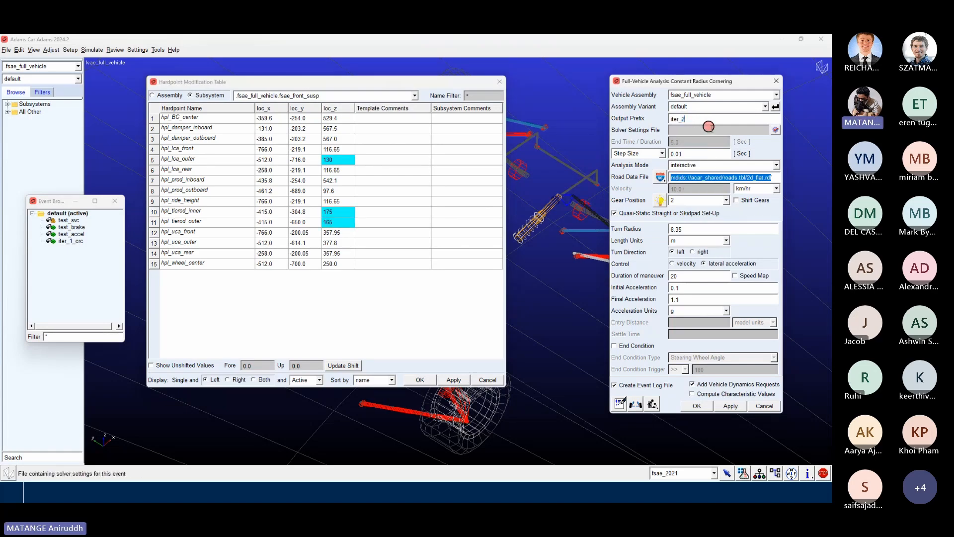
left_click(733, 405)
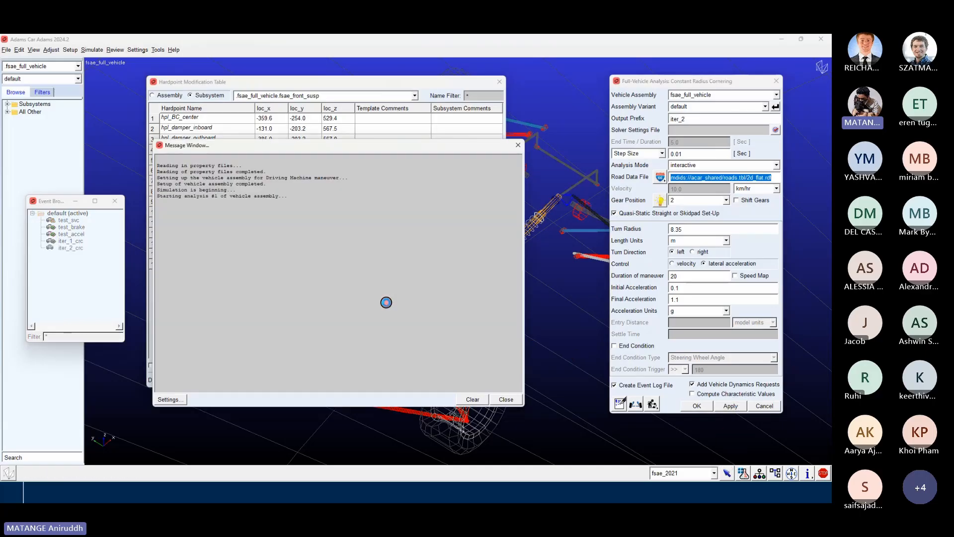
left_click(516, 398)
key("F8")
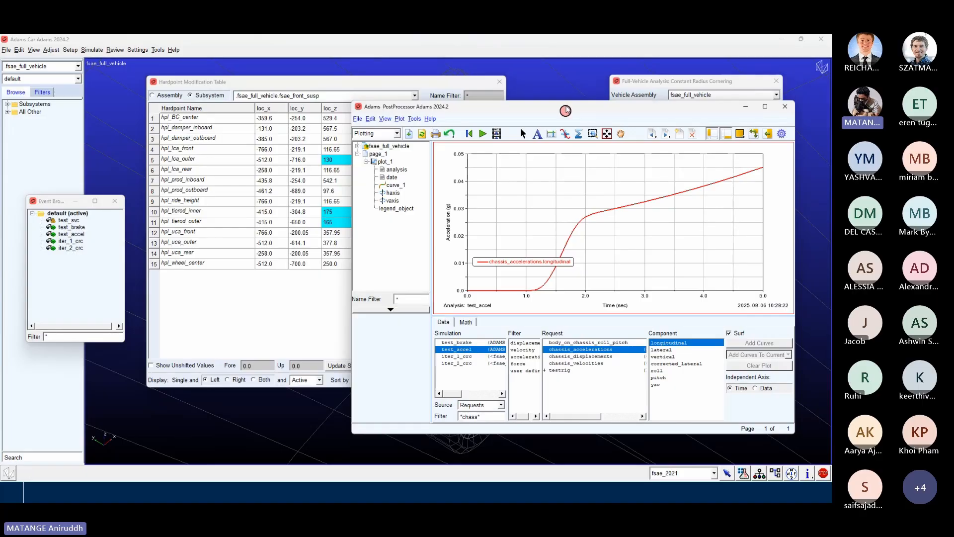
Step: Clear the acceleration plot and, with iter_1_crc and iter_2_crc selected, set the lateral component of chassis_accelerations as independent axis data
left_click_drag(561, 106, 374, 109)
left_click(199, 156, "ctrl")
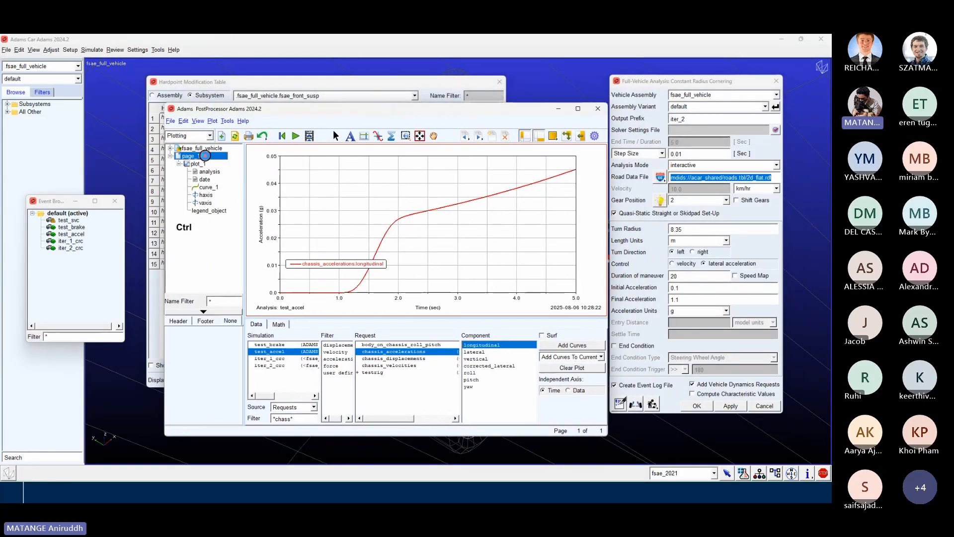
left_click_drag(272, 358, 280, 367)
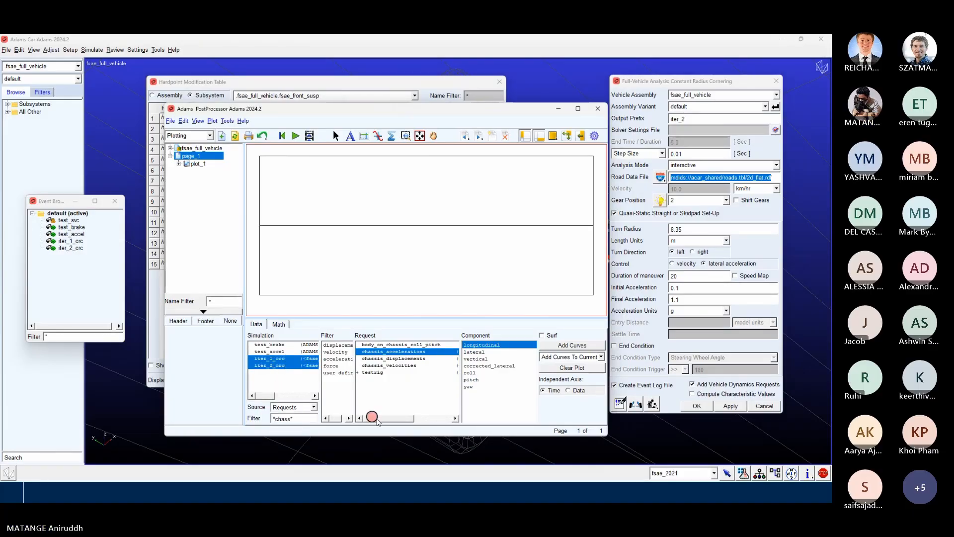
left_click(567, 390)
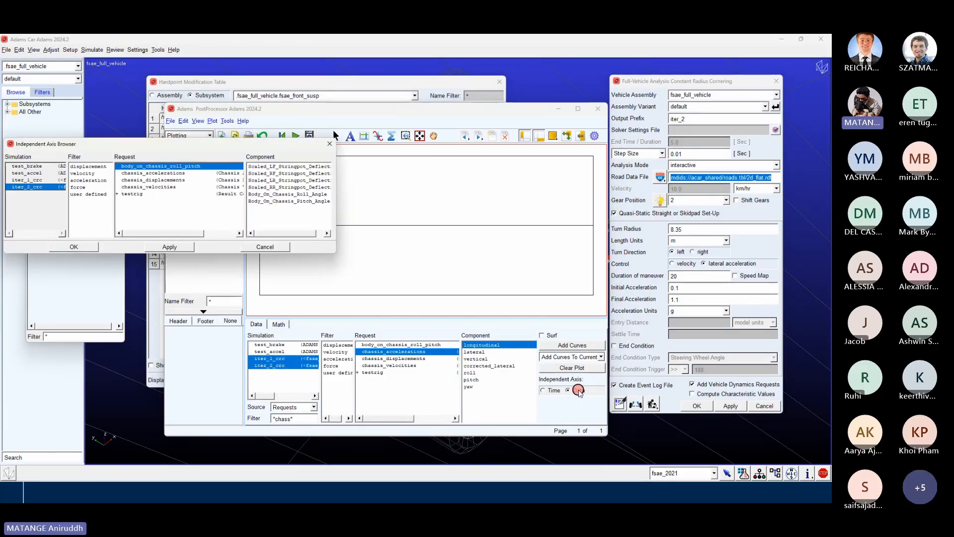
left_click(163, 176)
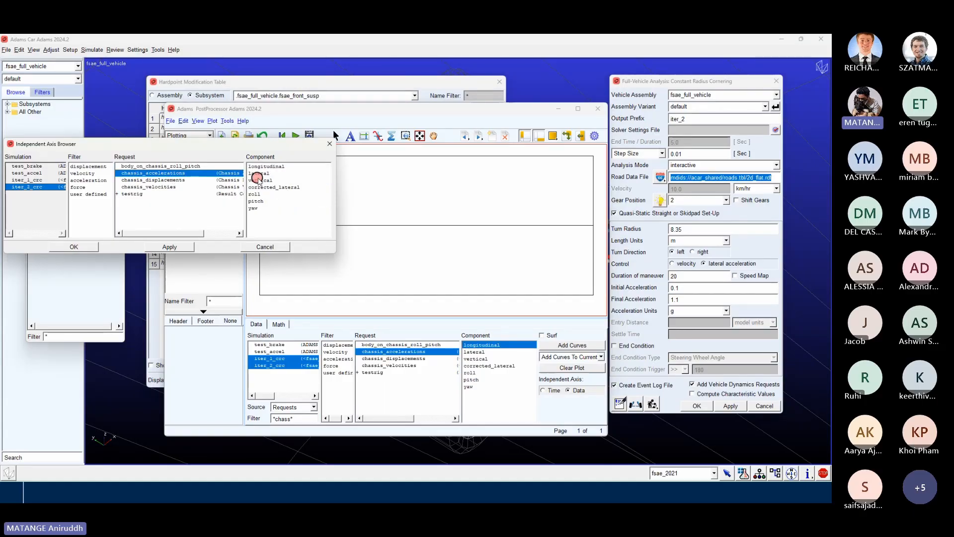
left_click(260, 175)
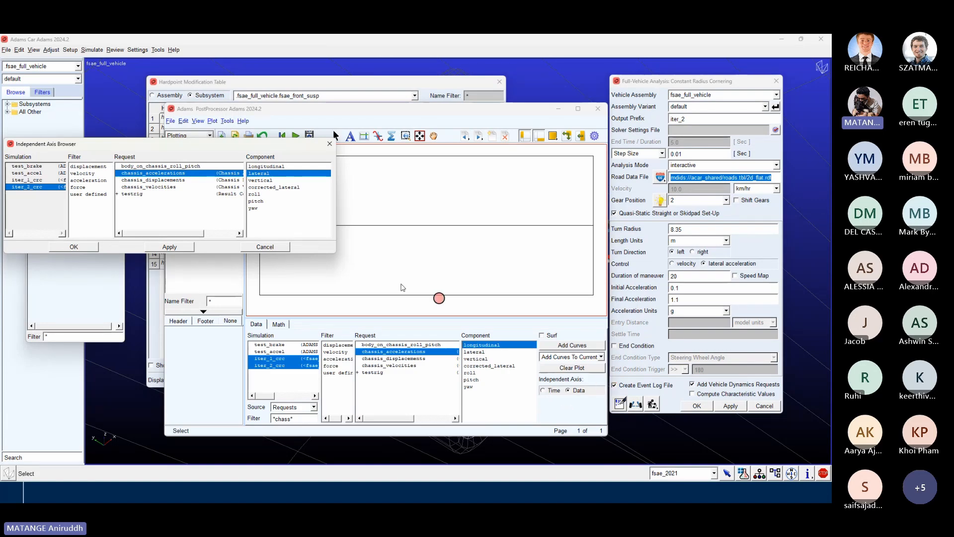
left_click(79, 247)
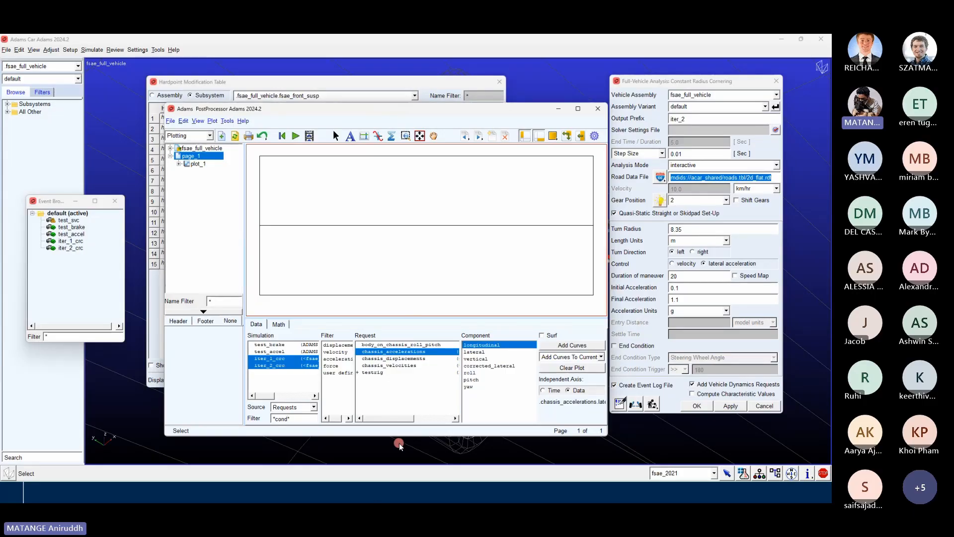
Step: Filter the requests by *cond* and plot the condition_sensors steering_wheel_angle curves for both iterations
key("Return")
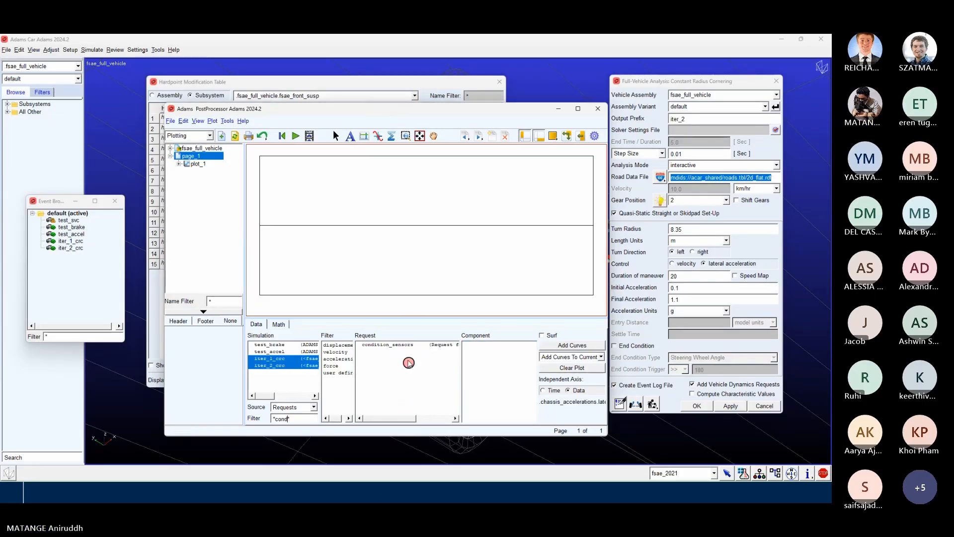
left_click(392, 344)
scroll(510, 371, "down", 3)
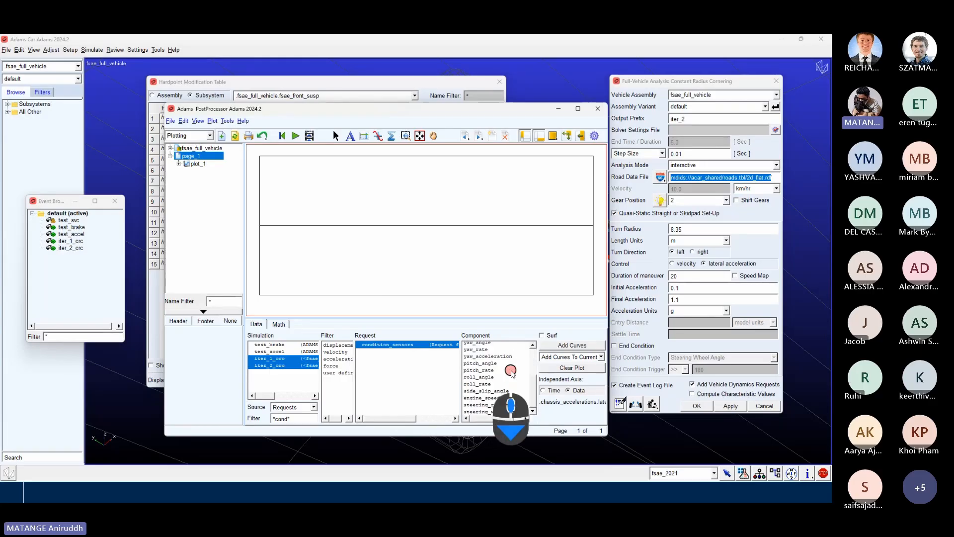
left_click(496, 412)
left_click(571, 346)
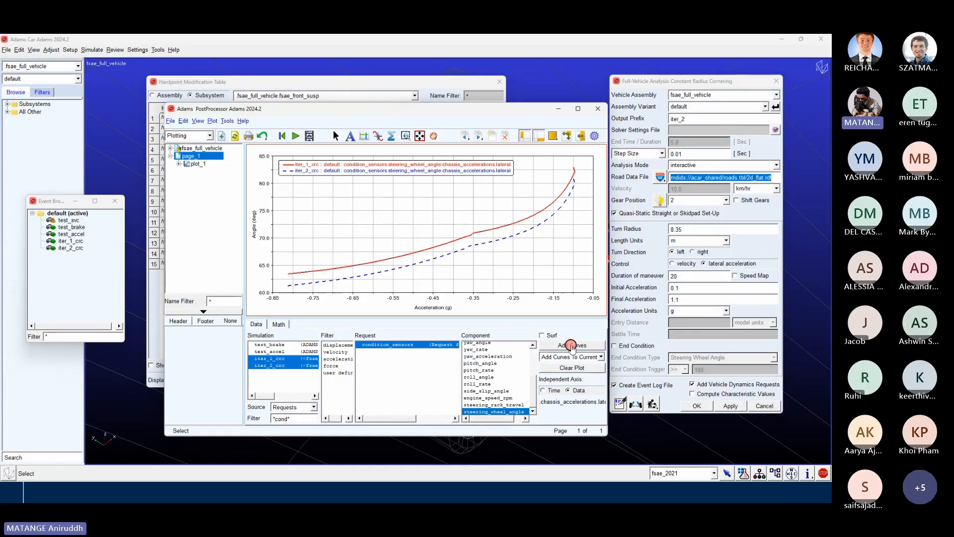
Step: Multiply the lateral acceleration X expression of the iter_2_crc curve by -1
left_click_drag(436, 108, 381, 86)
left_click(429, 220)
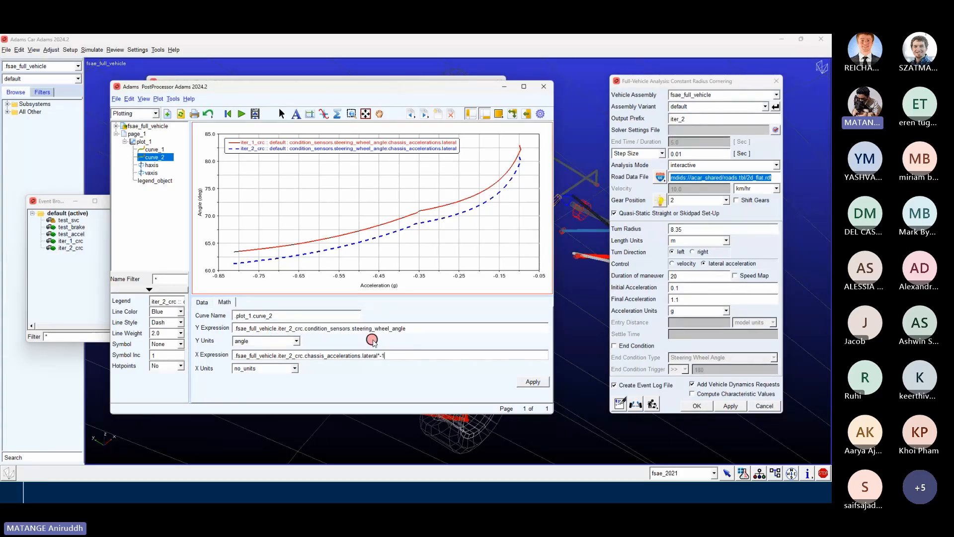
left_click(525, 383)
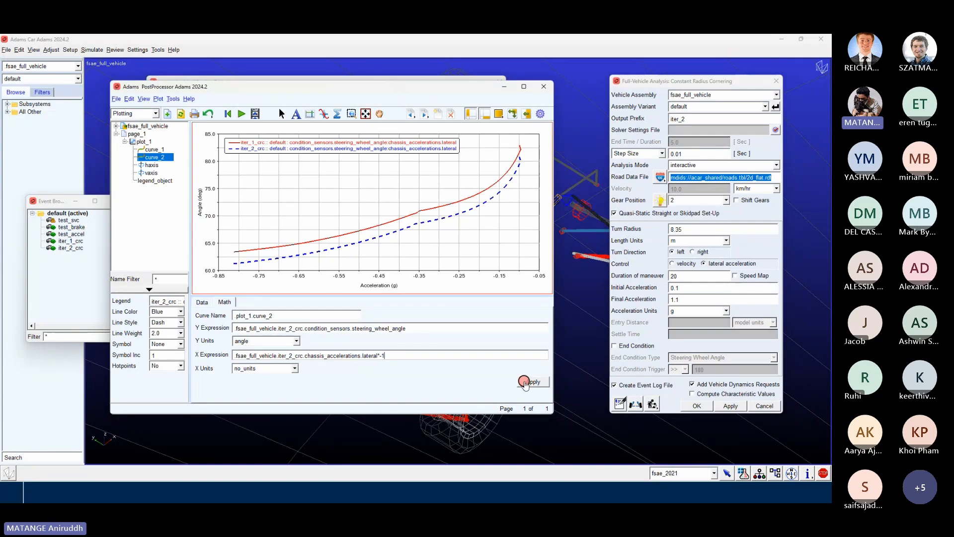
Step: Multiply the X expression of the iter_1_crc curve by -1 and move the legend to the plot's upper-right corner
left_click(324, 218)
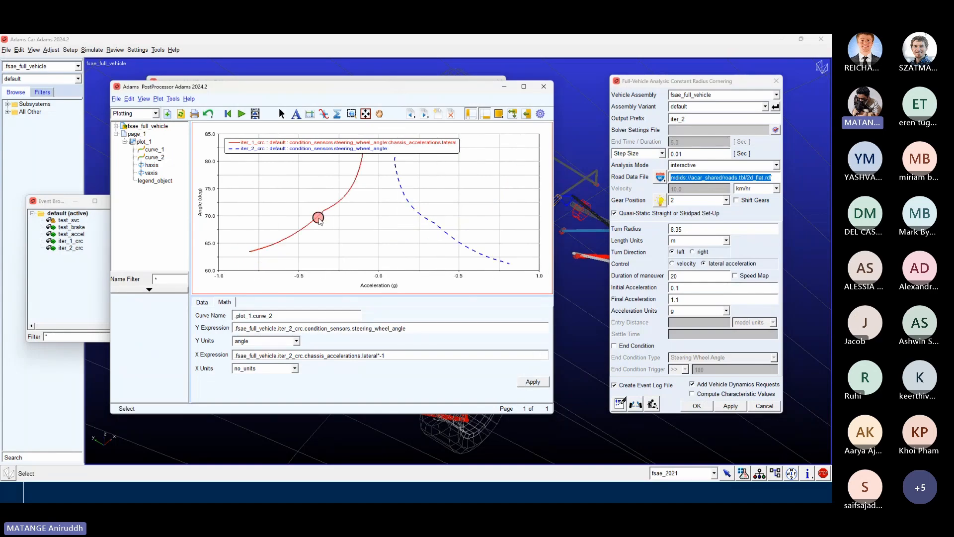
left_click(391, 355)
type("*")
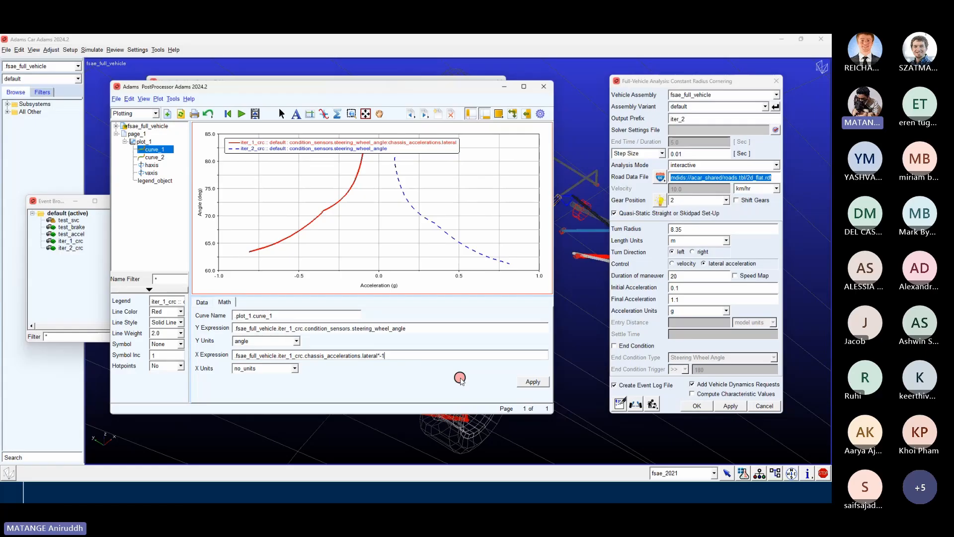
left_click(531, 381)
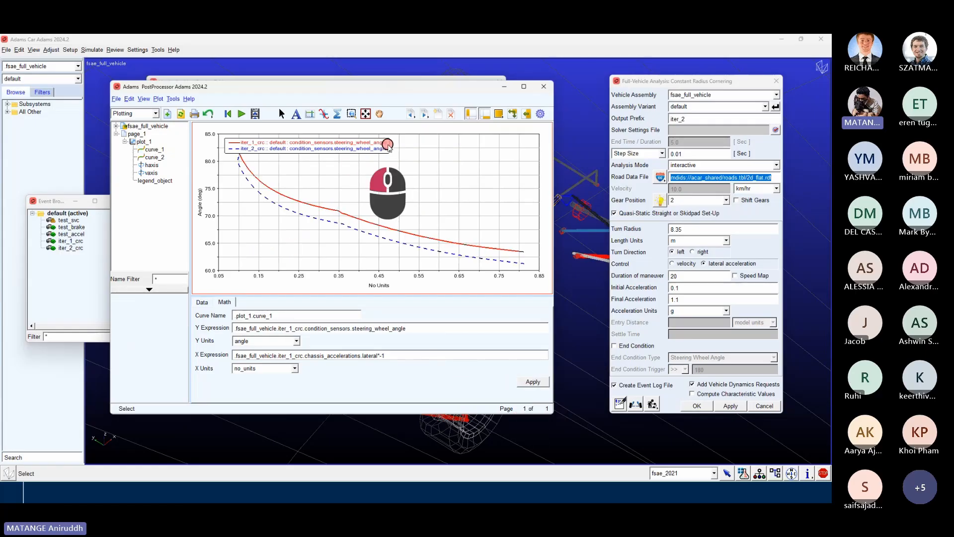
left_click(384, 152)
left_click_drag(385, 154, 534, 154)
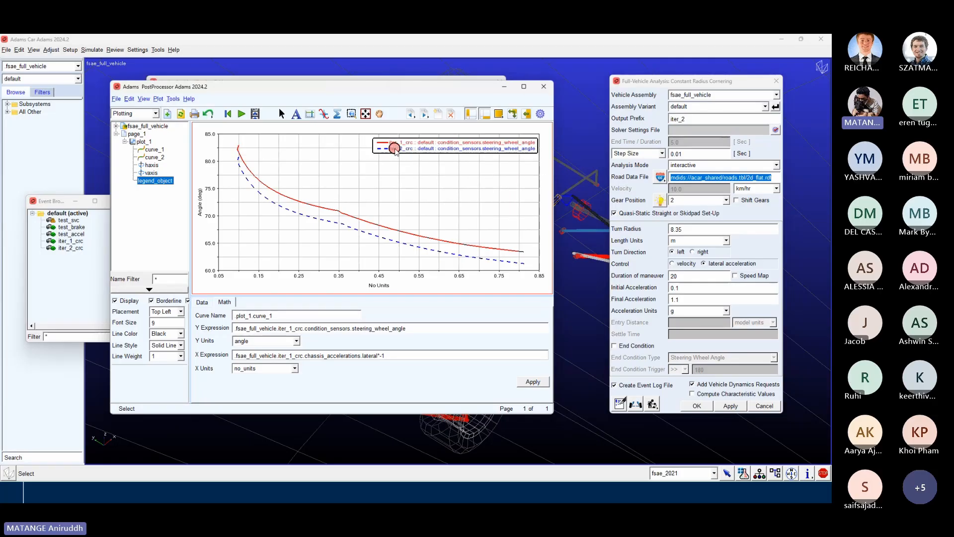
Step: Use plot tracking to examine the slope of the steering wheel angle curve for iter_1_crc
left_click(342, 222)
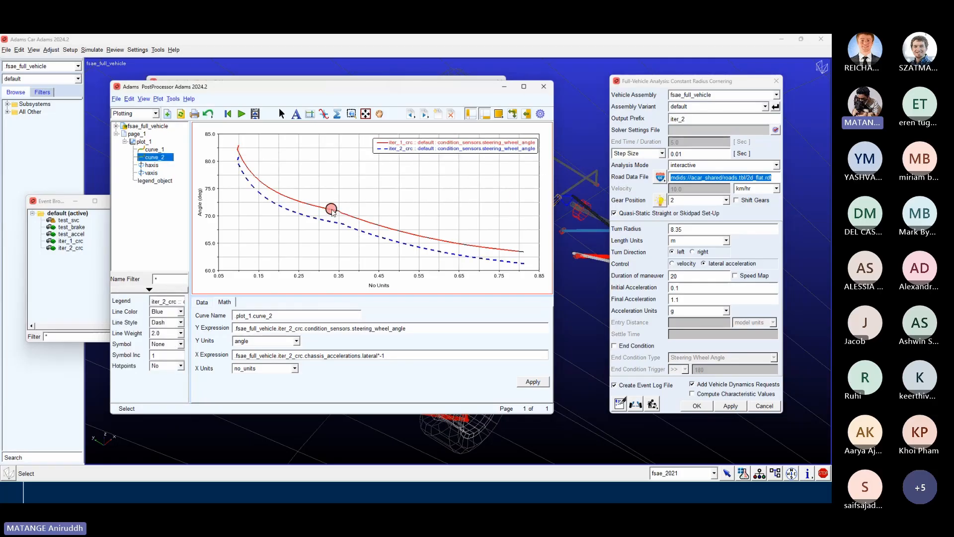
left_click(323, 114)
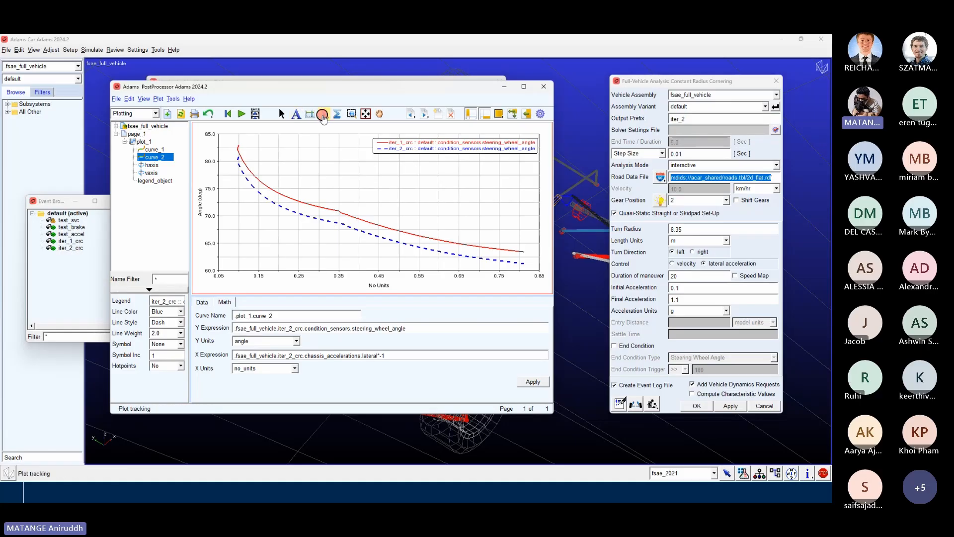
left_click_drag(348, 258, 391, 274)
left_click(364, 226)
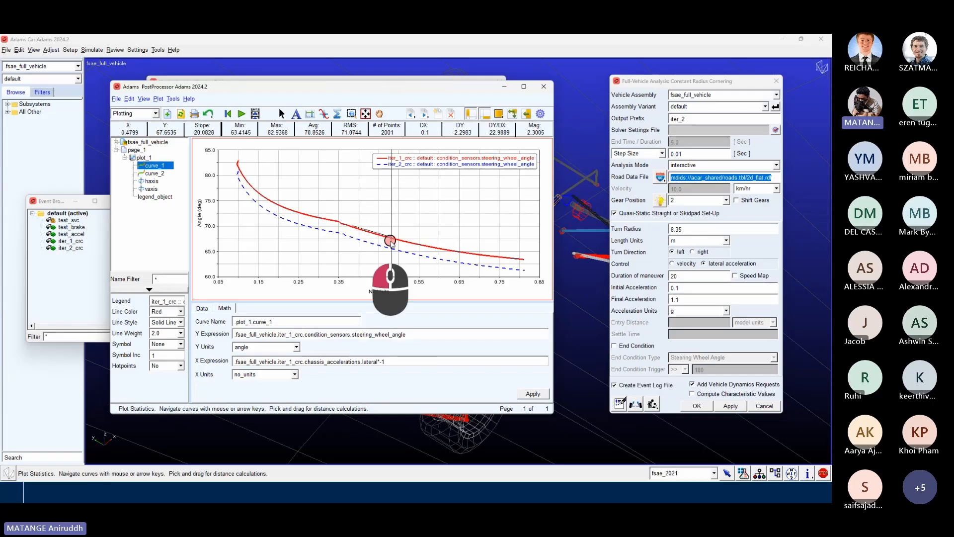
key("Escape")
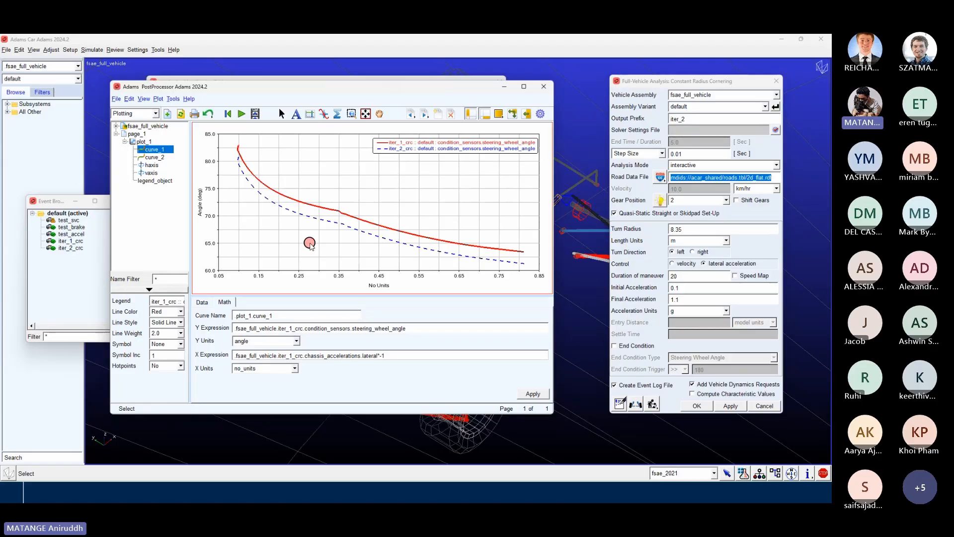
Step: Set the loc_z of hpl_tierod_outer to 175 and hpl_tierod_inner to 165, and run the constant radius cornering analysis with output prefix iter_3
left_click_drag(310, 87, 576, 94)
left_click(312, 338)
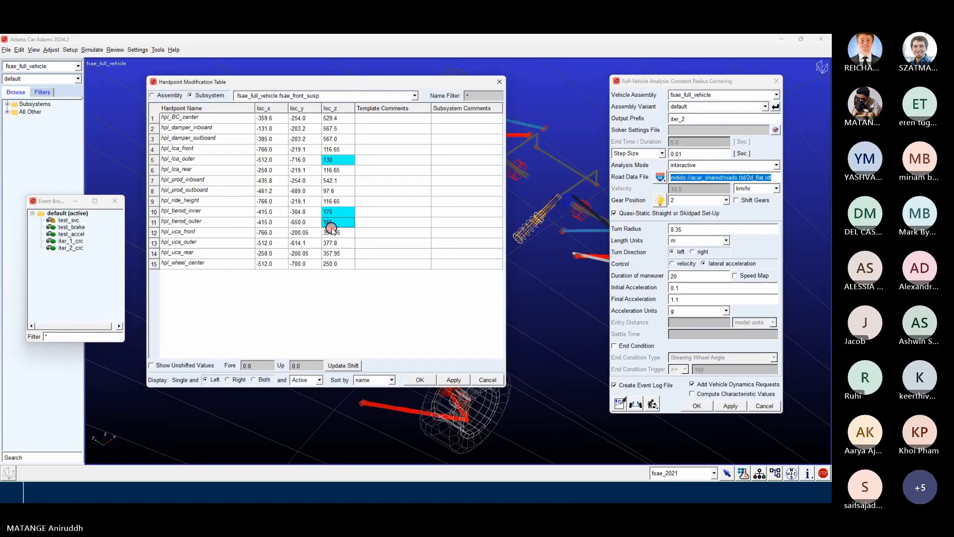
left_click(333, 225)
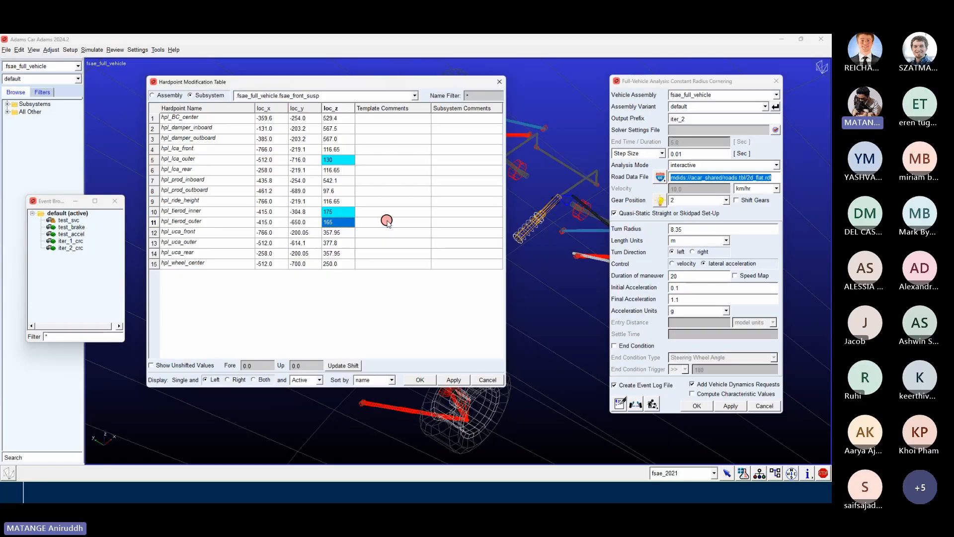
type("1")
key("Up")
type("165")
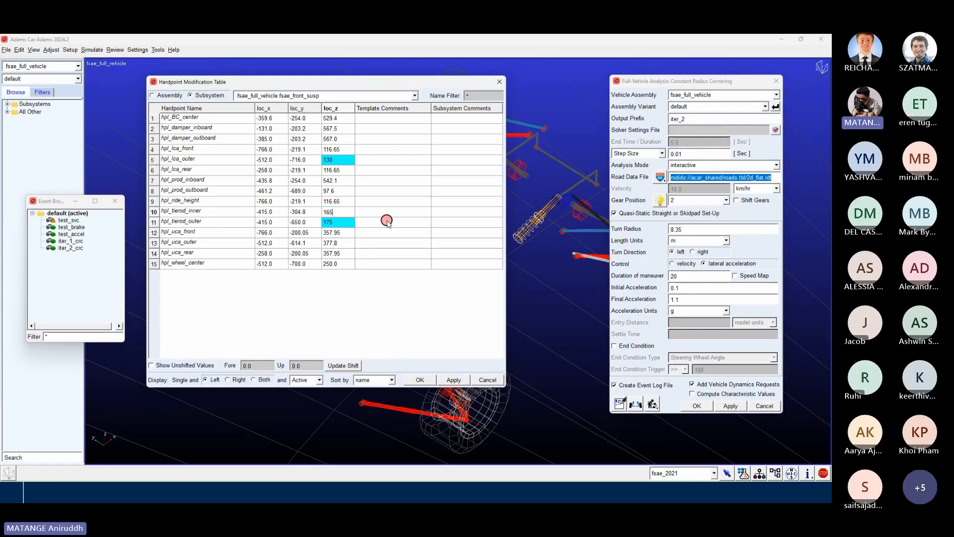
key("Tab")
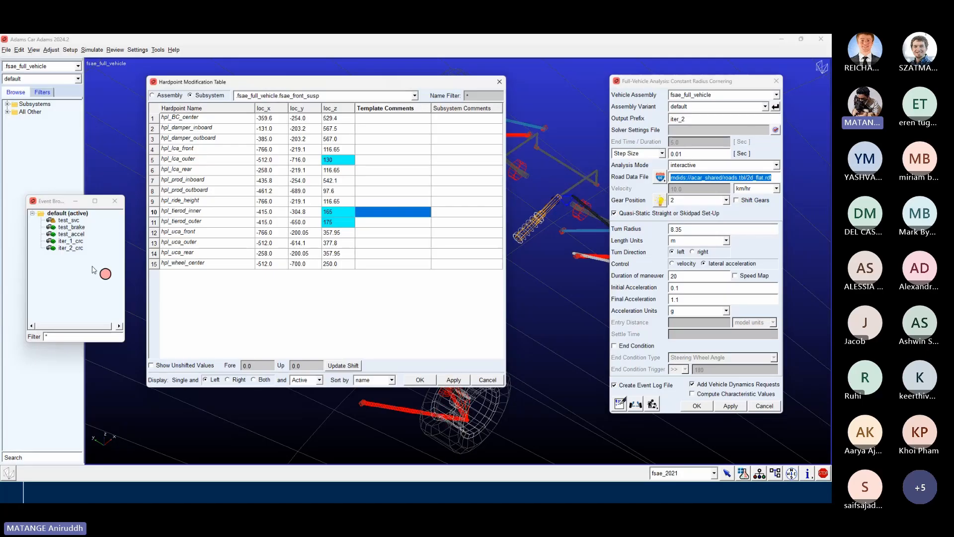
left_click(66, 265)
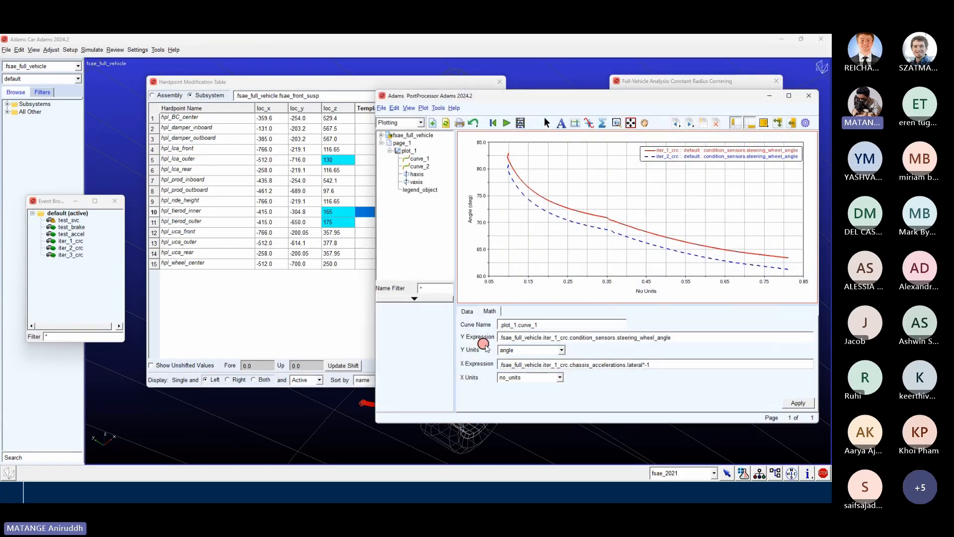
Step: Add the steering_wheel_angle curve of iter_3_crc to the plot and multiply its X expression by -1
left_click(467, 311)
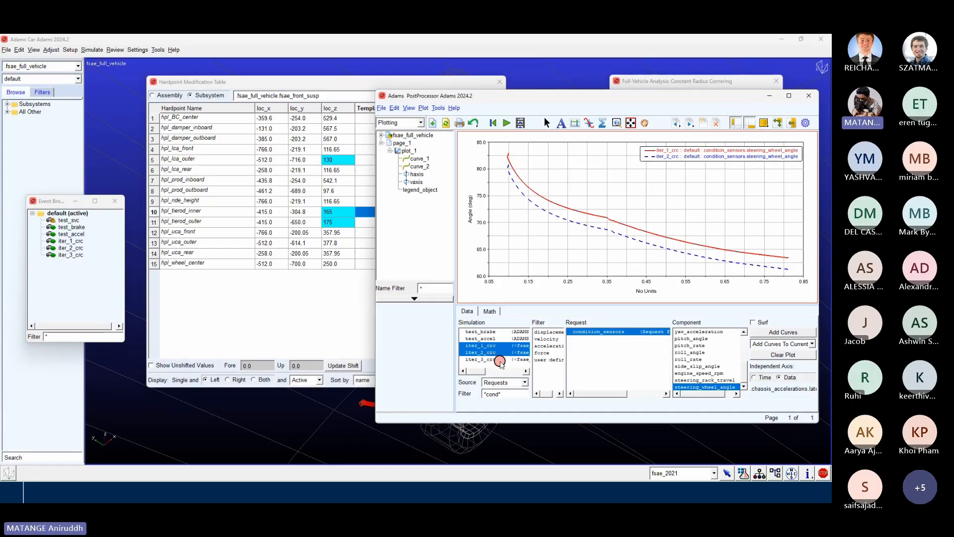
left_click(491, 359)
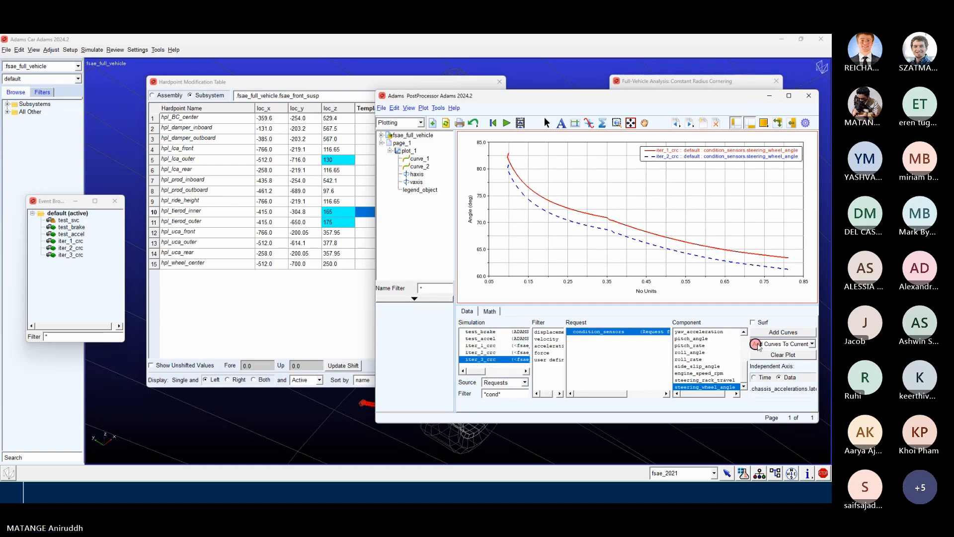
left_click(776, 332)
left_click(617, 185)
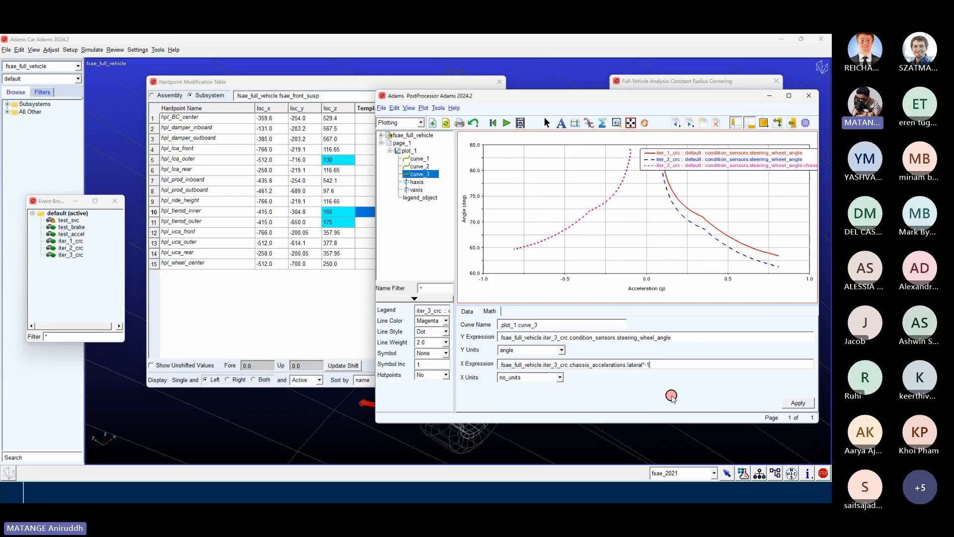
left_click(797, 403)
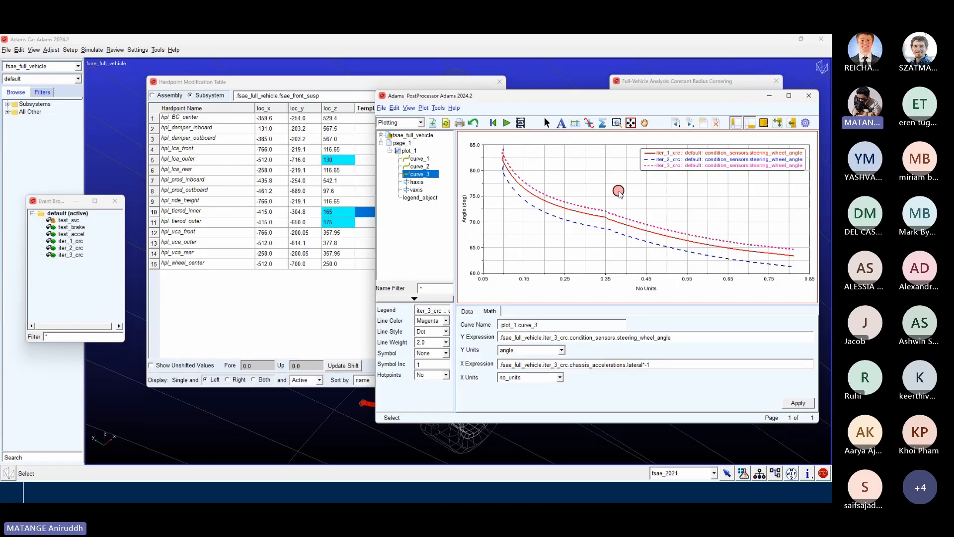
Step: Close the PostProcessor and switch to the presentation slides
left_click_drag(745, 96, 710, 98)
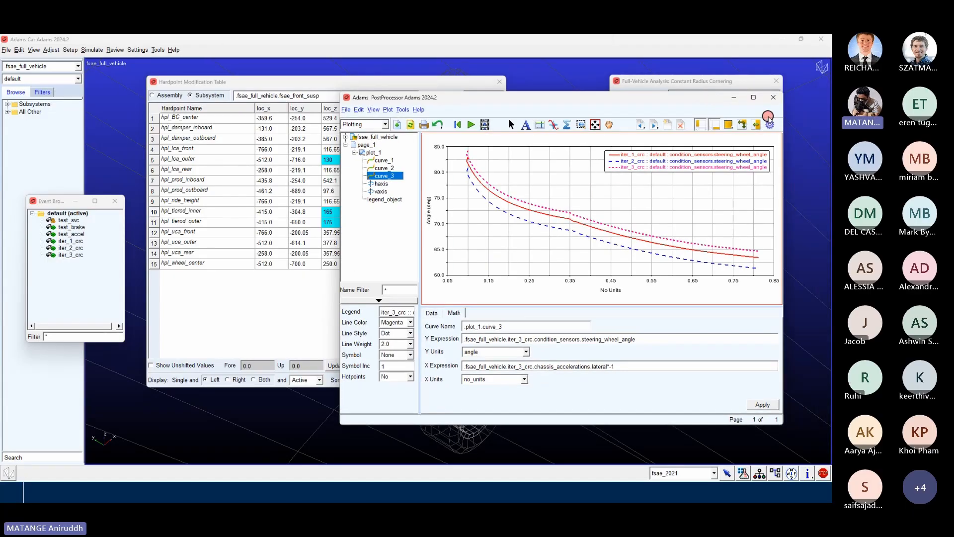
left_click(771, 100)
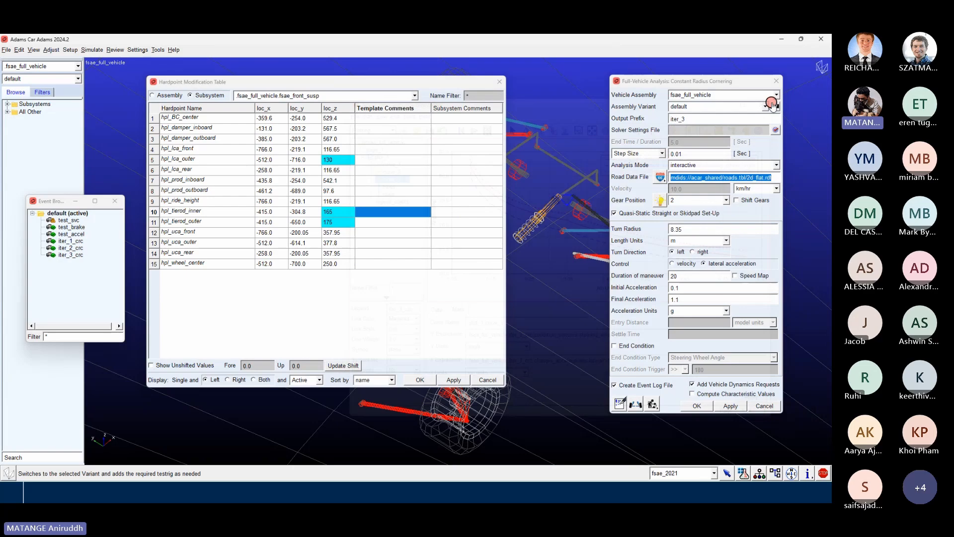
left_click(144, 487)
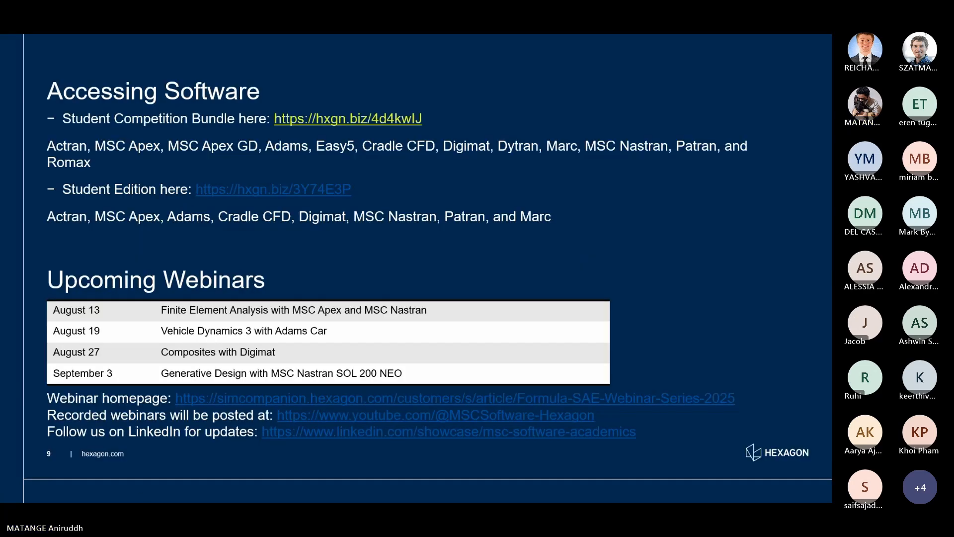